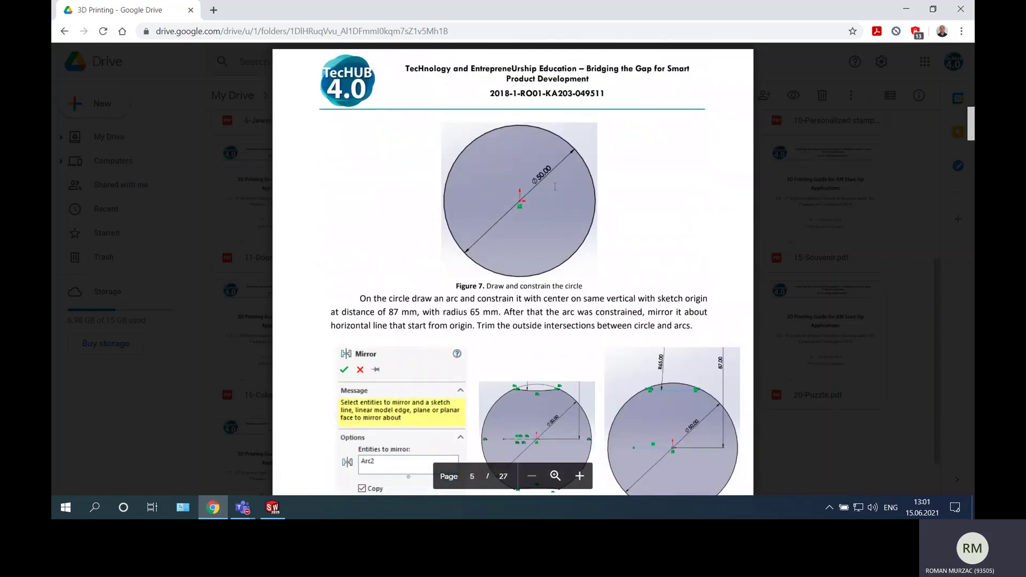
Read the guide's circle and arc instructions, switch to SOLIDWORKS and create a new part with a Plain White background.
scroll(554, 187, "down", 4)
scroll(554, 186, "down", 4)
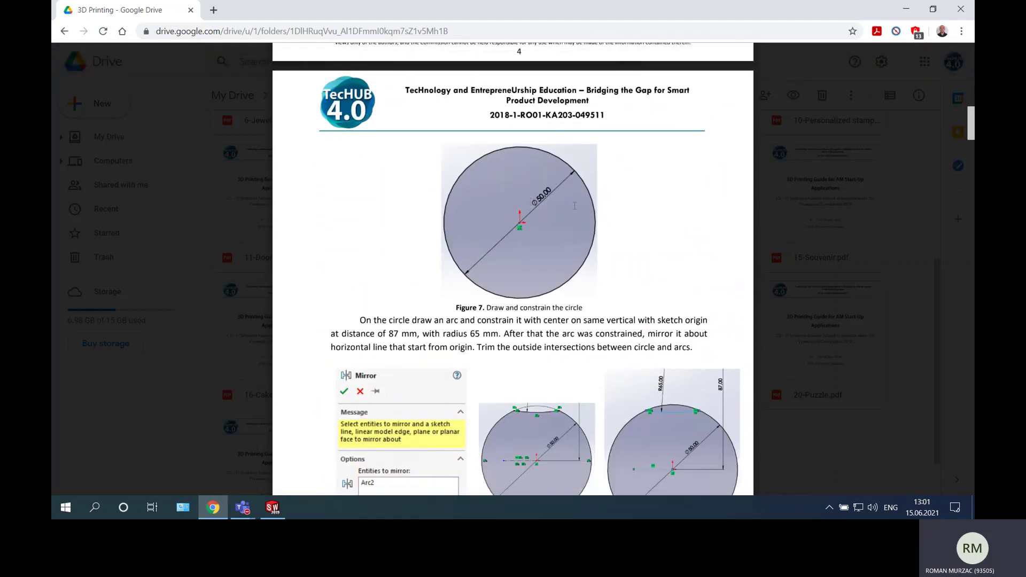
scroll(577, 192, "down", 2)
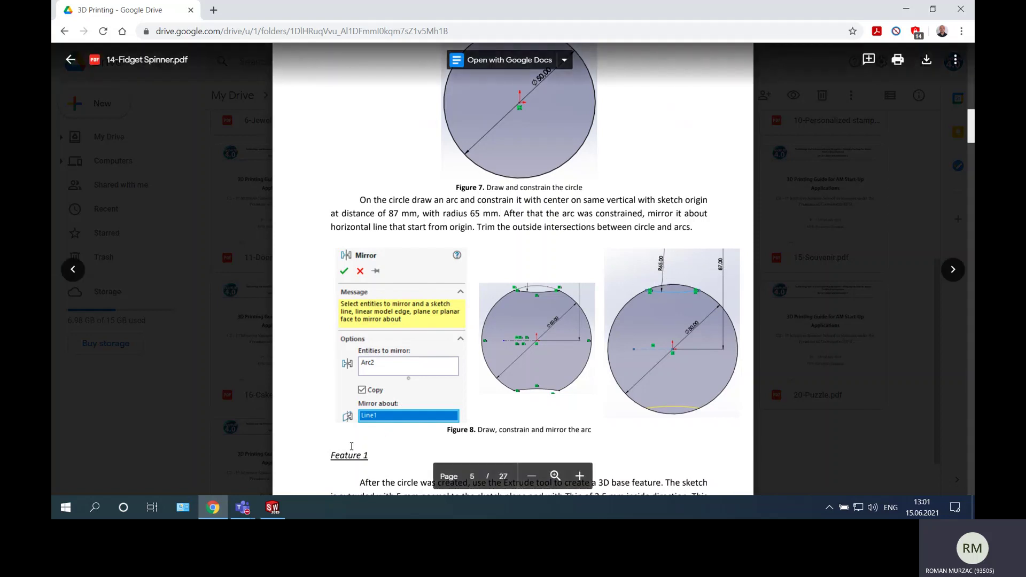
left_click(272, 511)
left_click(263, 8)
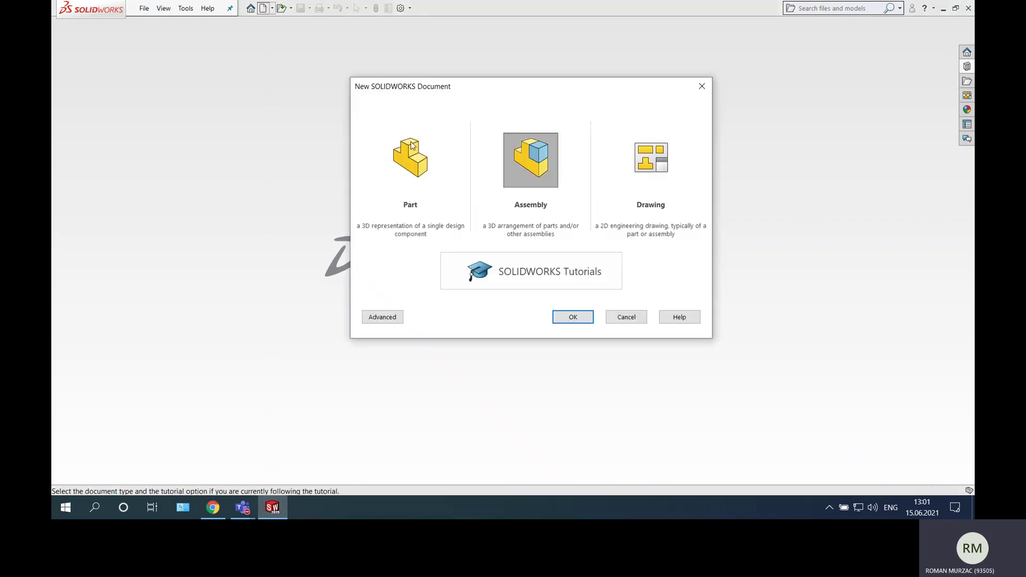
left_click(416, 167)
left_click(586, 320)
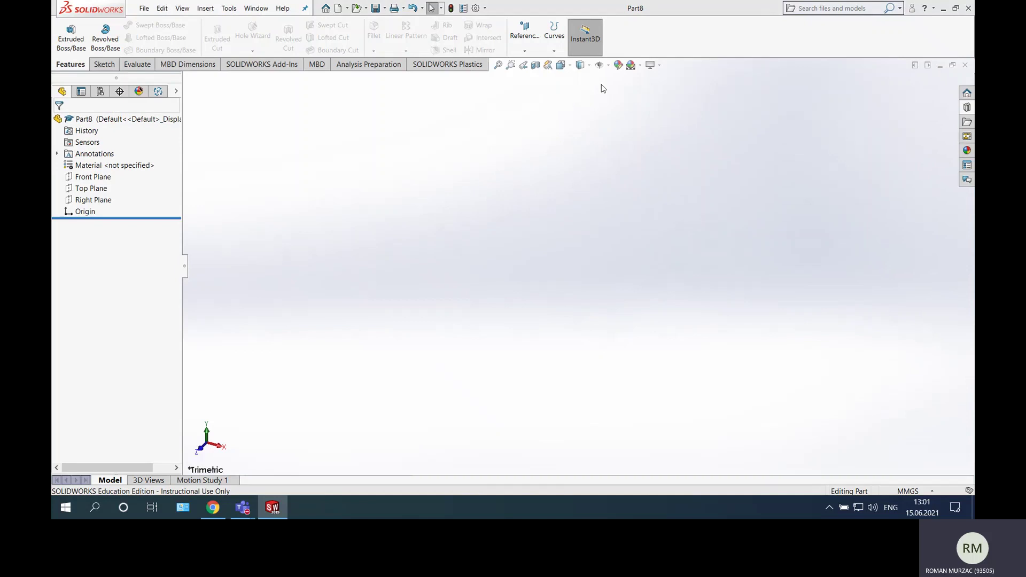
left_click(640, 65)
left_click(660, 90)
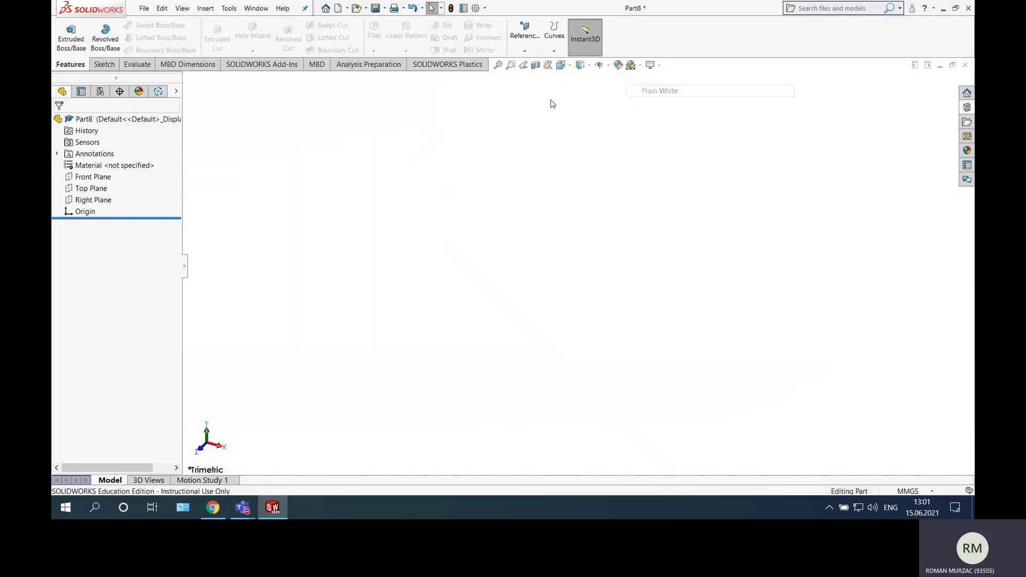
Start a sketch on the Front Plane and draw a circle of about 73 mm radius centred on the origin.
left_click(99, 65)
left_click(66, 30)
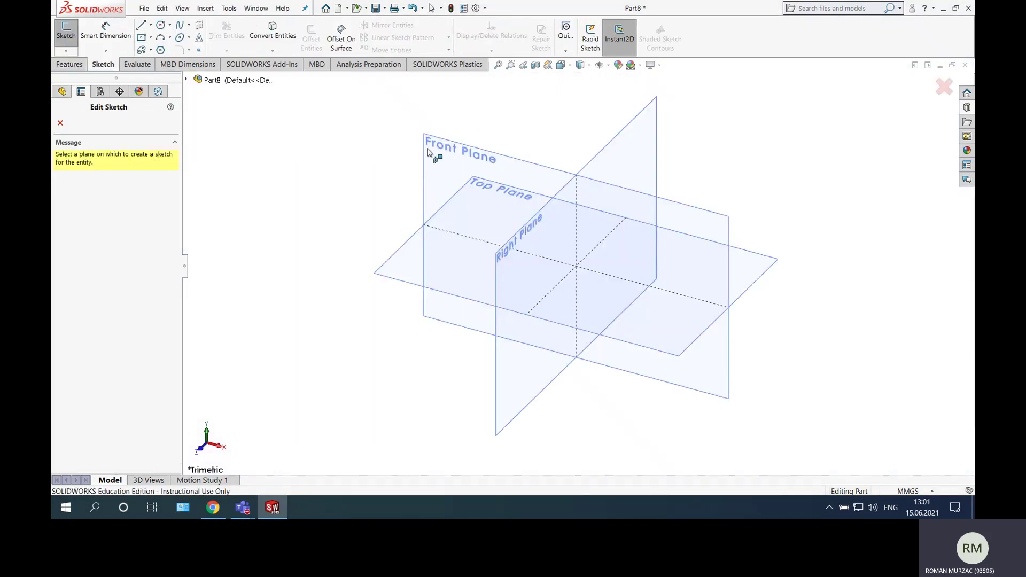
left_click(474, 165)
left_click(160, 25)
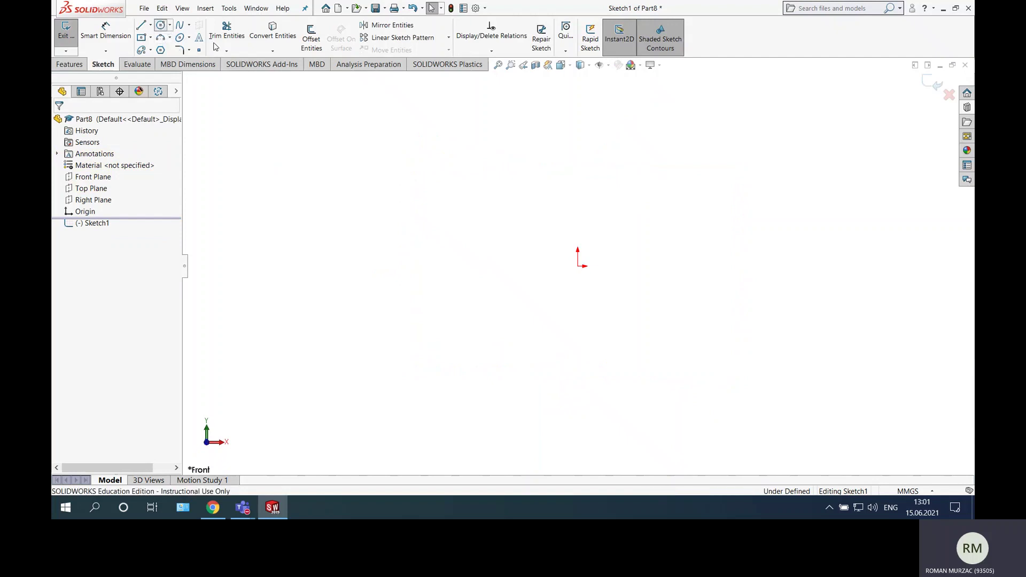
left_click_drag(579, 266, 646, 210)
scroll(614, 243, "up", 2)
scroll(688, 234, "down", 1)
scroll(688, 234, "down", 1)
scroll(611, 248, "up", 2)
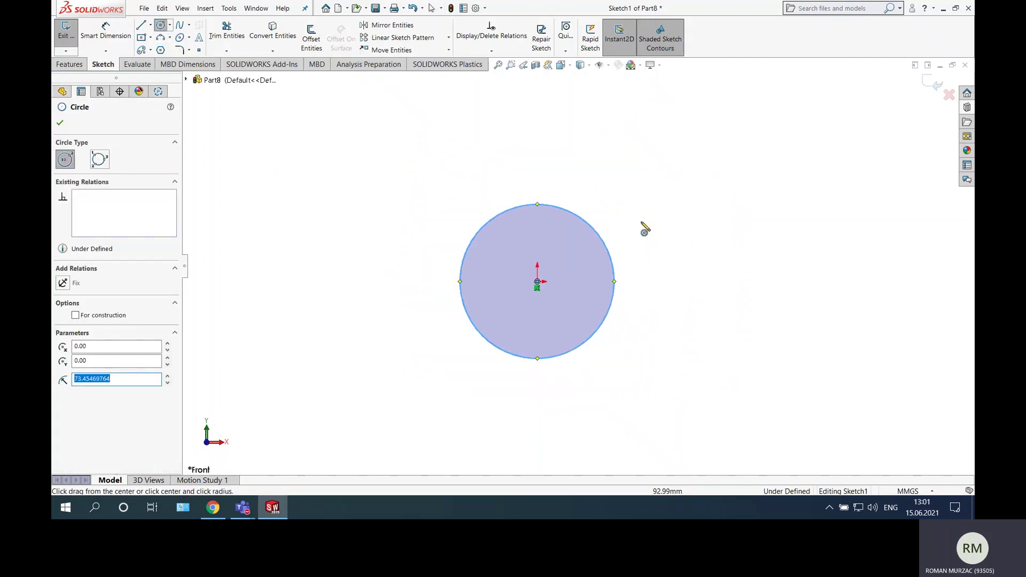
Draw two smaller circles, one above and one below the origin, each overlapping the edge of the large circle.
scroll(645, 229, "down", 2)
mouse_move(484, 237)
left_mouse_down()
mouse_move(532, 142)
mouse_move(495, 172)
mouse_move(506, 181)
left_mouse_up()
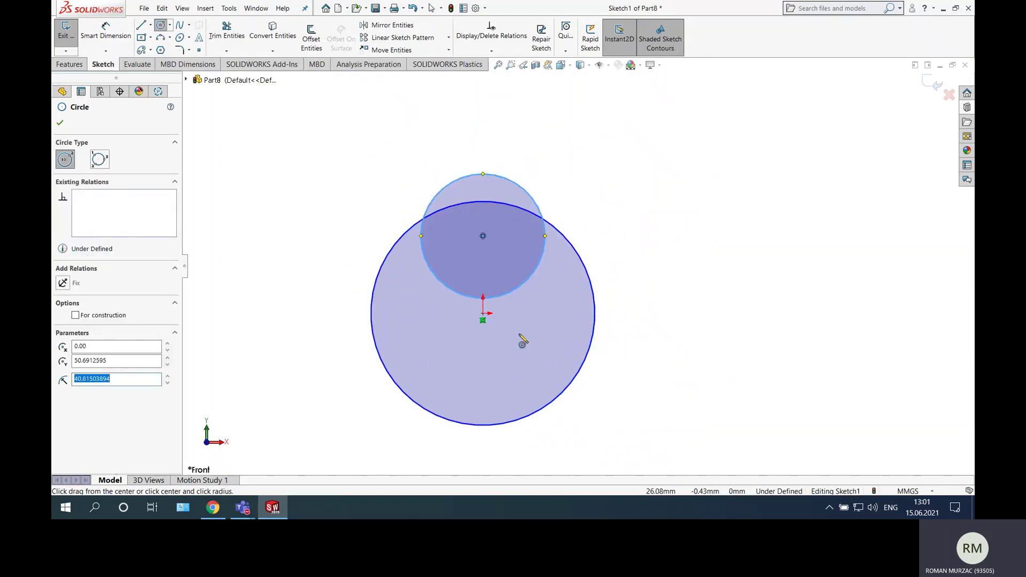
left_click_drag(483, 390, 498, 449)
key("Escape")
middle_click_drag(503, 350, 545, 307, "ctrl")
Dimension the diameter of the circle centred on the origin at 50 mm.
left_click(106, 33)
left_click(618, 214)
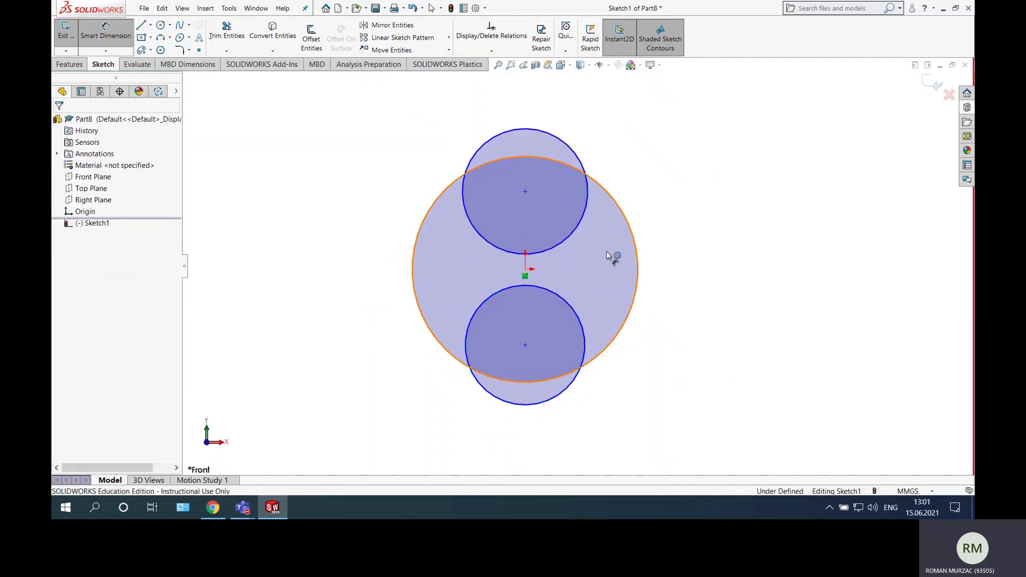
left_click(604, 256)
type("50")
key("Return")
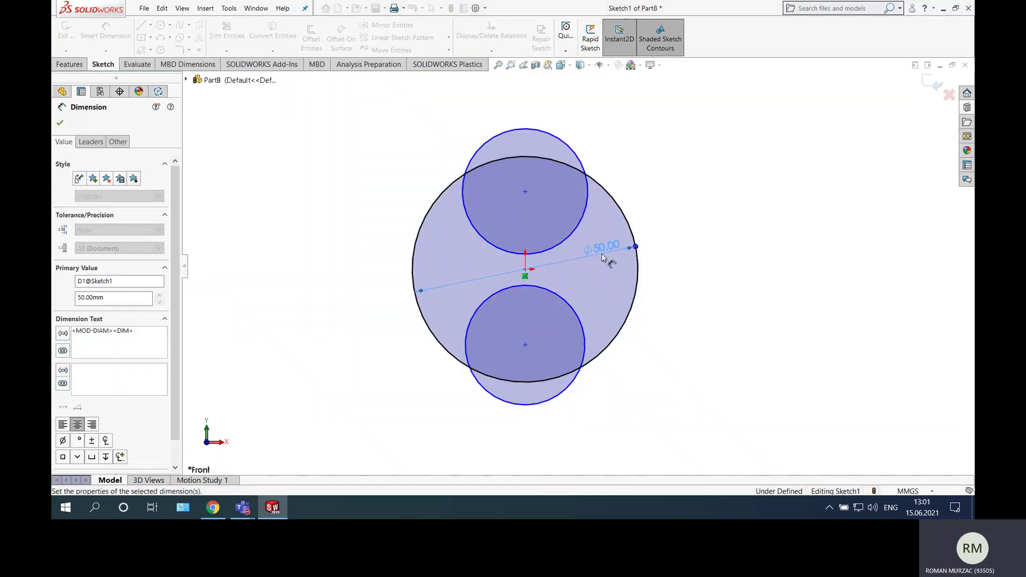
Dimension the upper circle's diameter at 130 mm, checking the guide, and move its centre to about 85 mm above the origin.
left_click(569, 142)
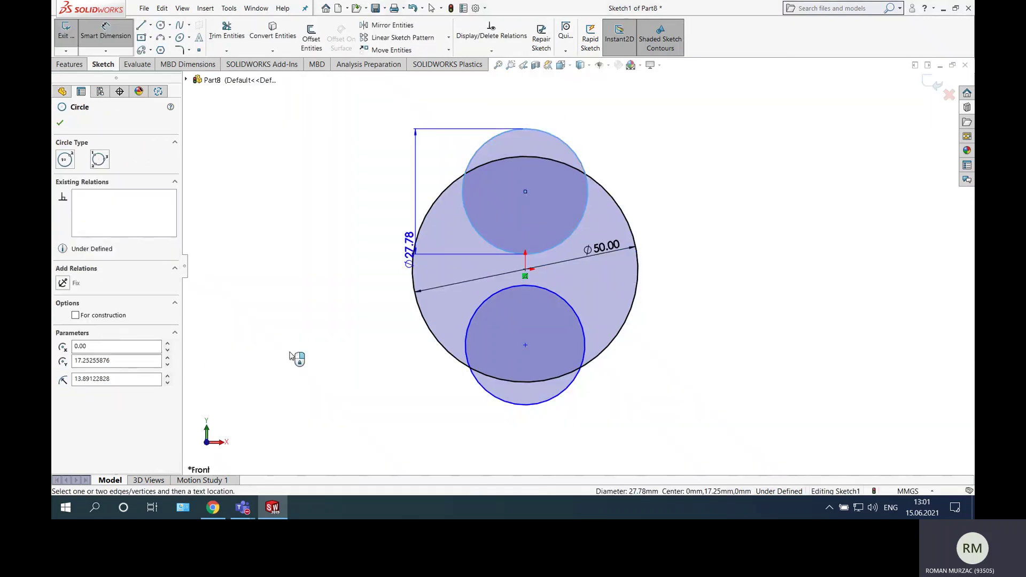
left_click(214, 509)
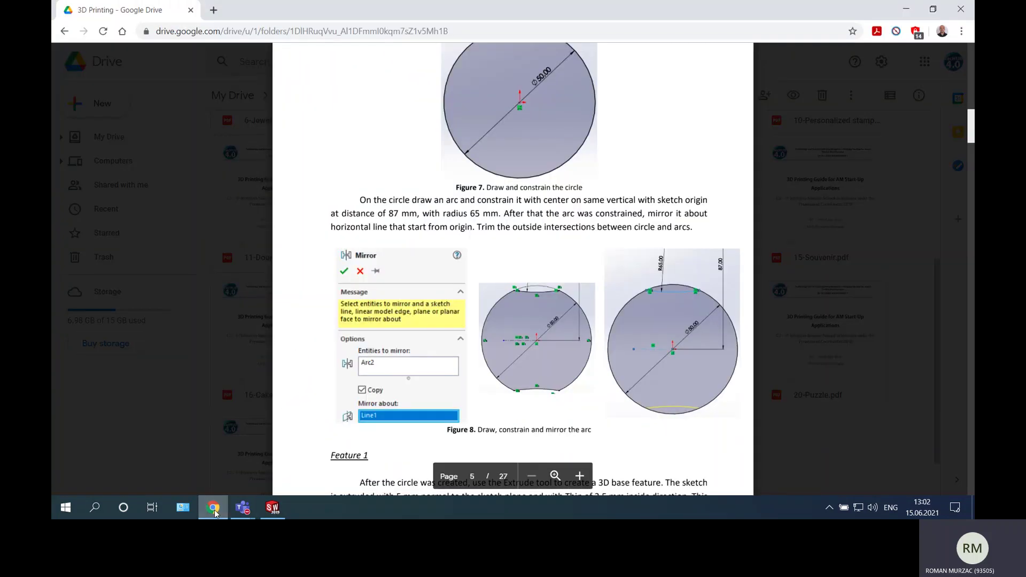
left_click(213, 510)
left_click(496, 191)
type("130")
key("Return")
scroll(534, 204, "up", 2)
key("Escape")
scroll(546, 216, "up", 1)
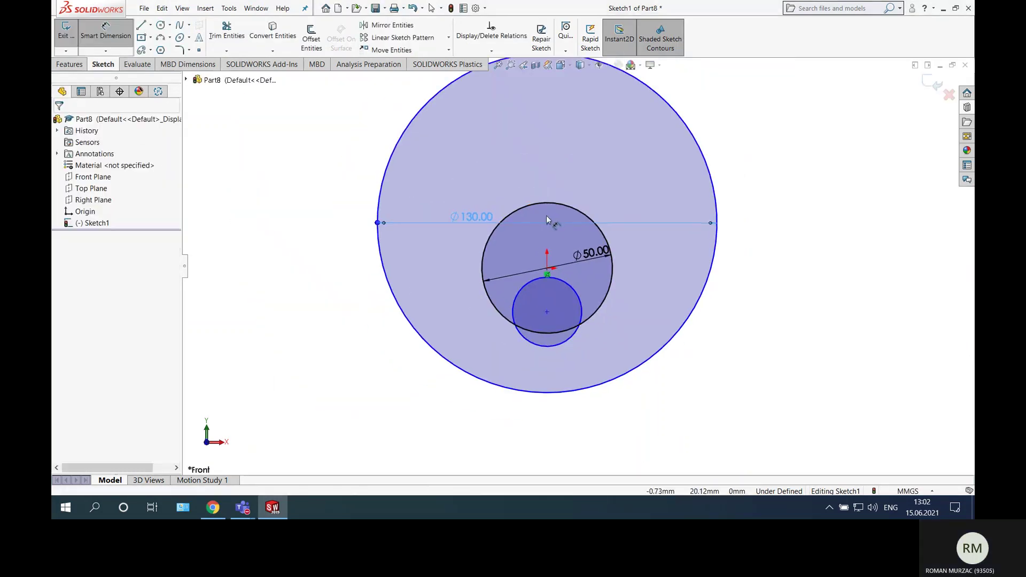
left_click_drag(547, 223, 557, 48)
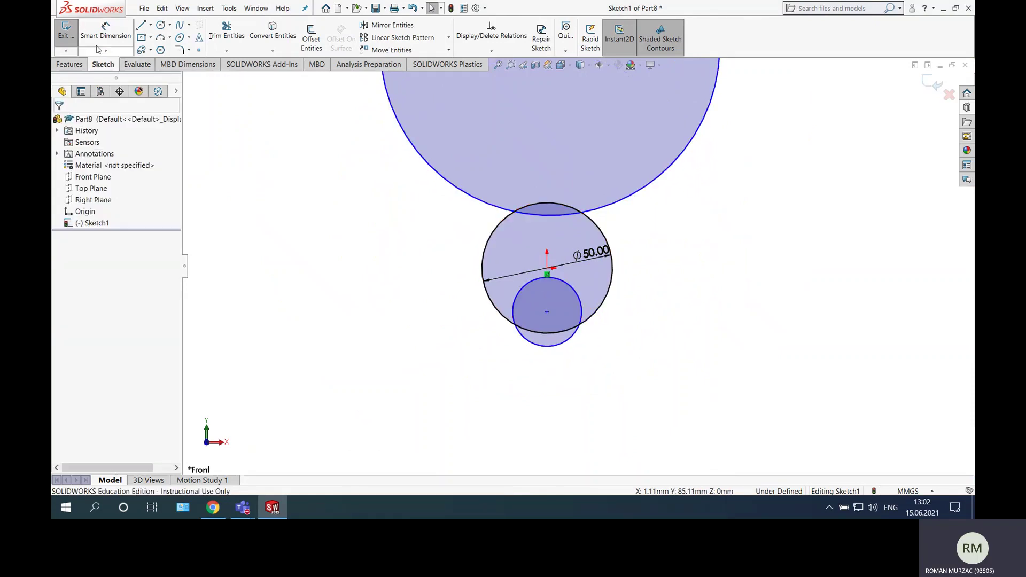
Add an Equal relation between the upper 130 mm circle and the lower circle.
left_click(500, 216)
left_click(528, 281, "ctrl")
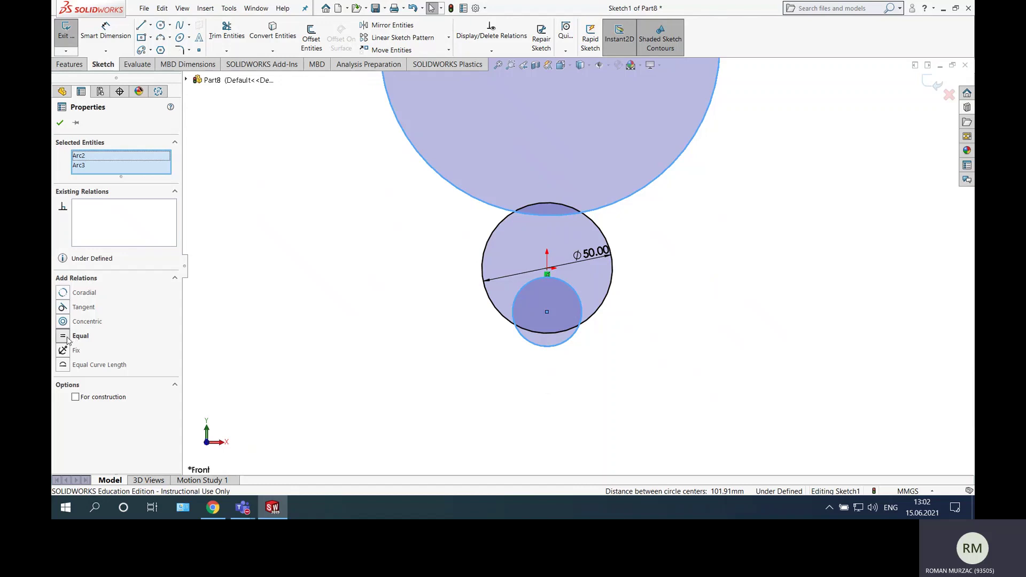
left_click(63, 336)
left_click(327, 367)
Move the lower circle's centre to about 51 mm below the origin and make it vertical with the origin.
left_click_drag(547, 311, 543, 405)
left_click(543, 401)
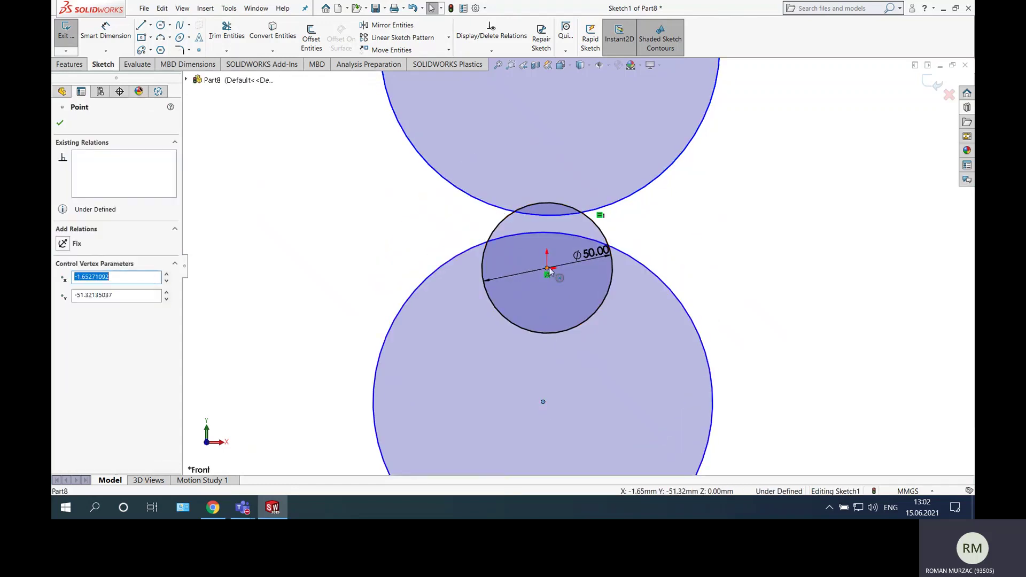
left_click(548, 269, "ctrl")
left_click(65, 308)
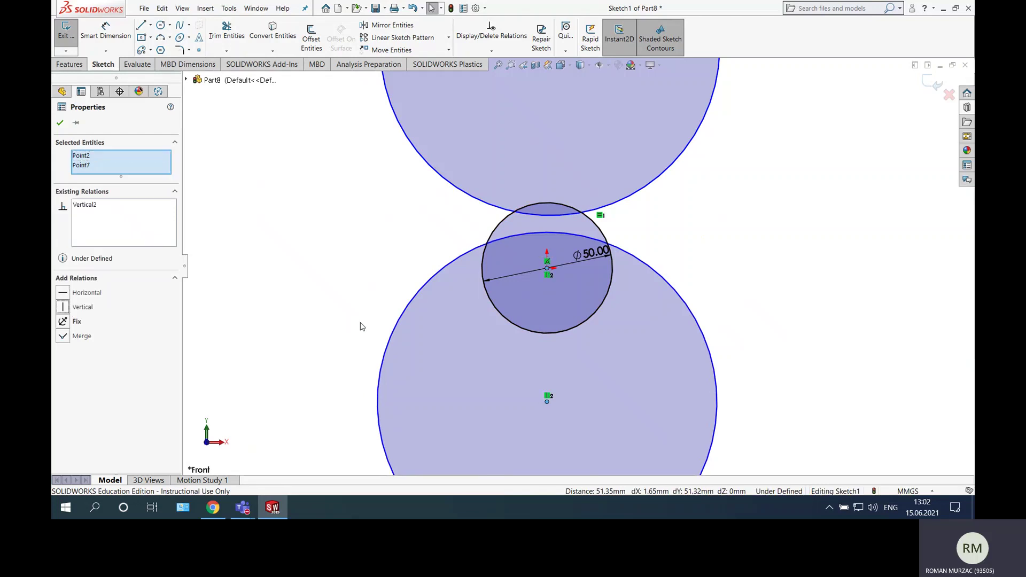
left_click(360, 325)
Add a Vertical relation between the upper circle's centre and the origin.
scroll(458, 344, "up", 2)
left_click(561, 139)
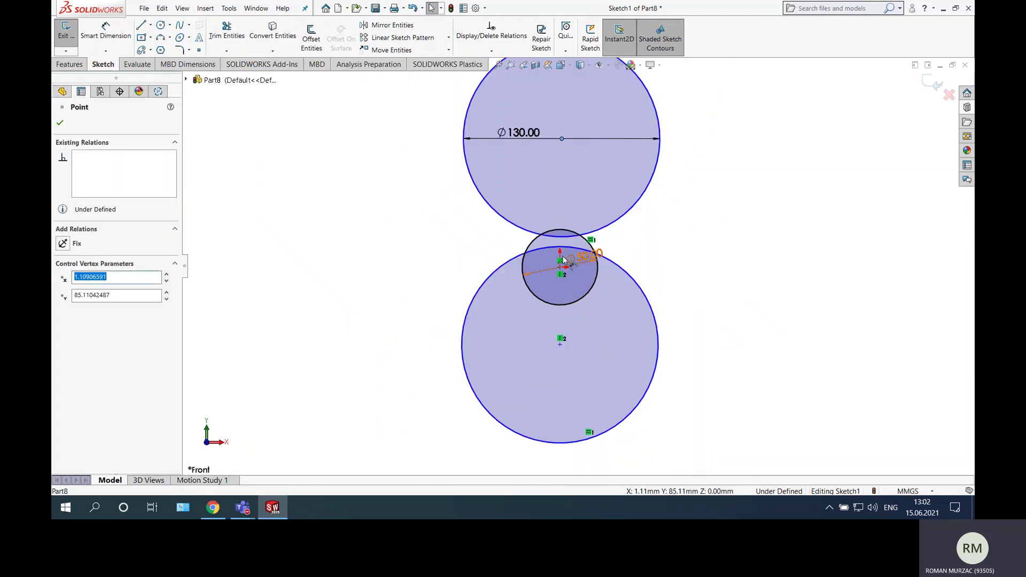
left_click(560, 272, "ctrl")
left_click(65, 308)
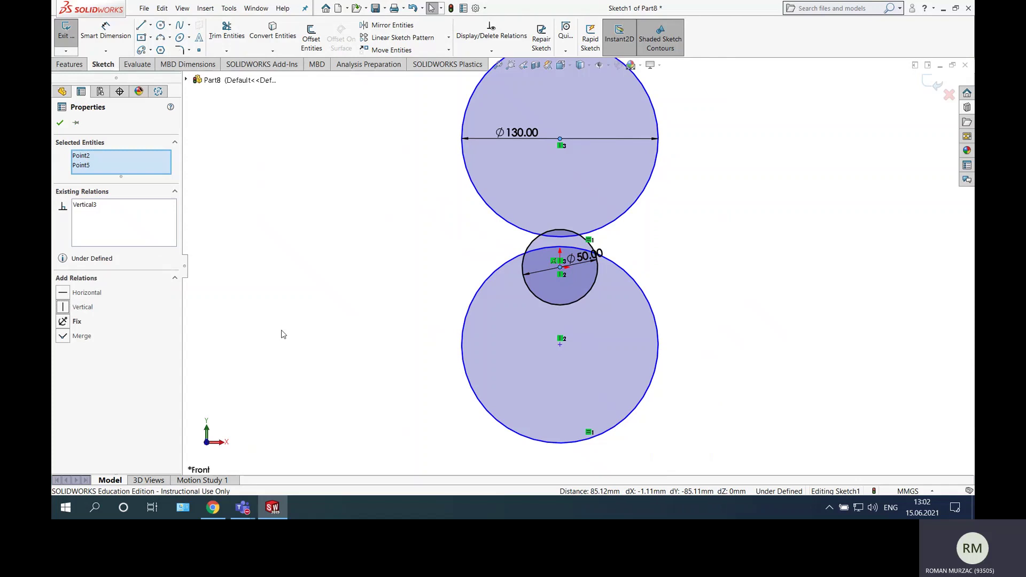
left_click(264, 343)
Check the guide and dimension the distance from the upper circle's centre to the origin at 87 mm.
left_click(217, 515)
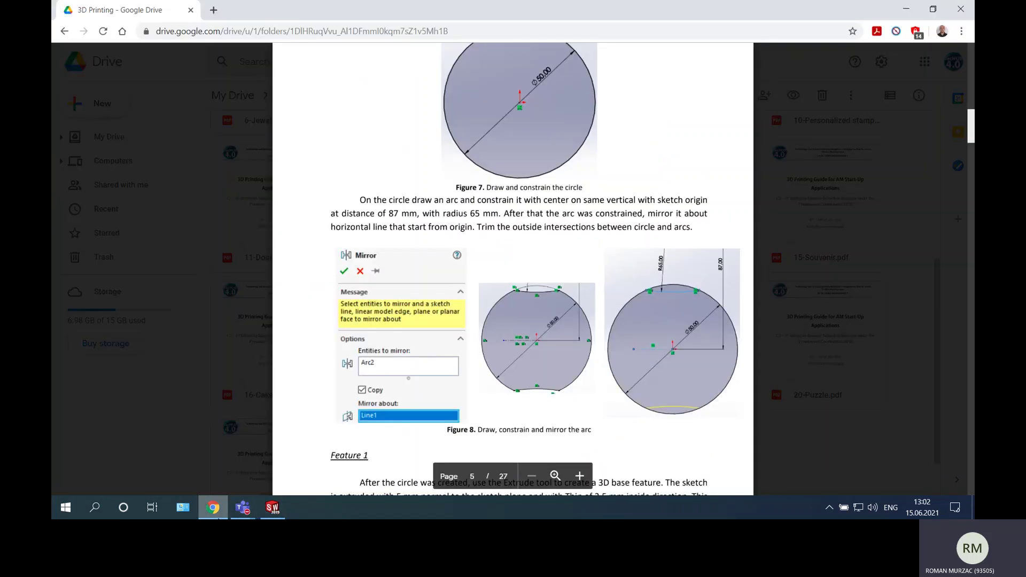
left_click(273, 508)
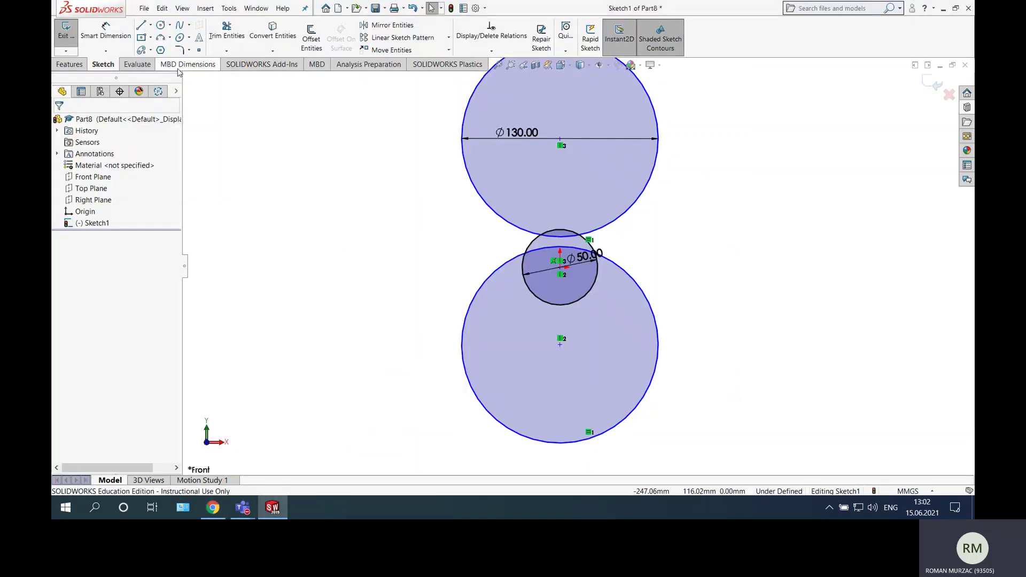
left_click(106, 32)
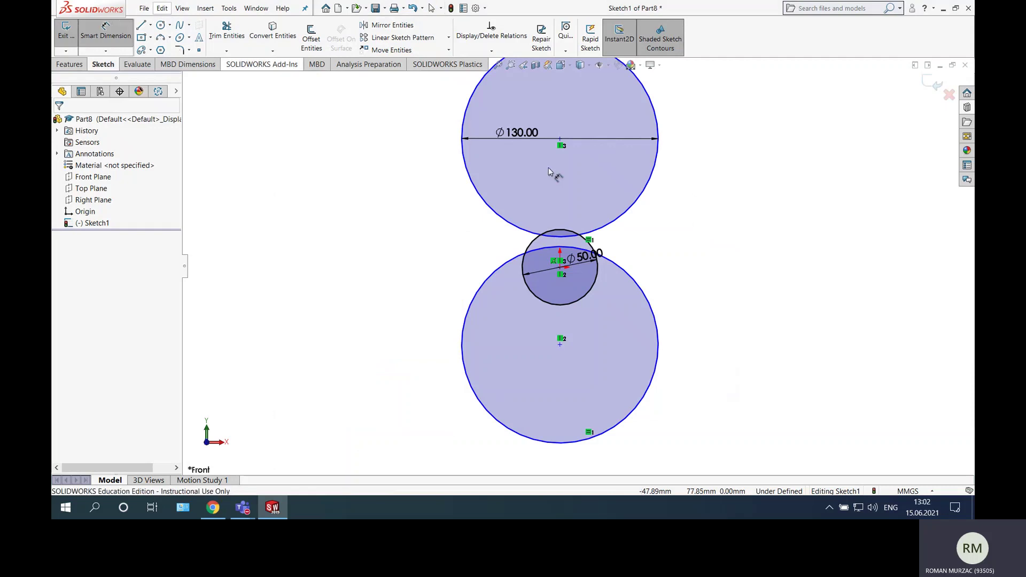
left_click(560, 140)
left_click(560, 267)
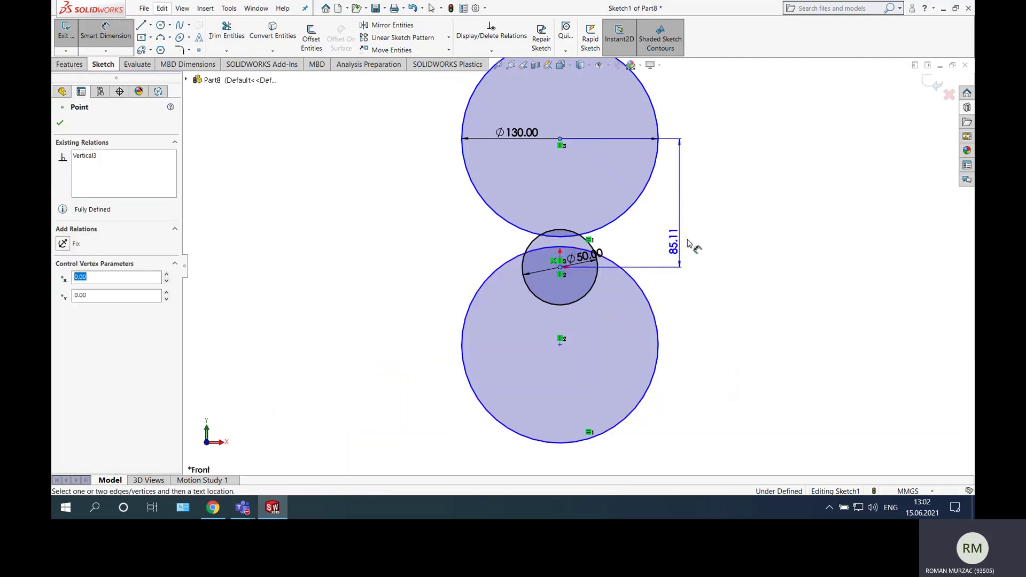
left_click(716, 227)
type("87")
key("Return")
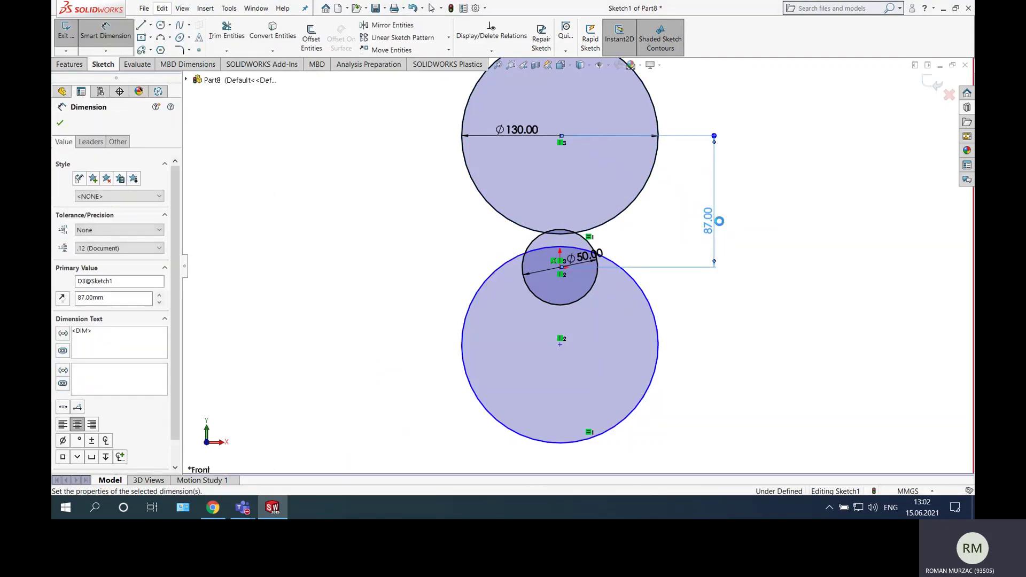
key("Escape")
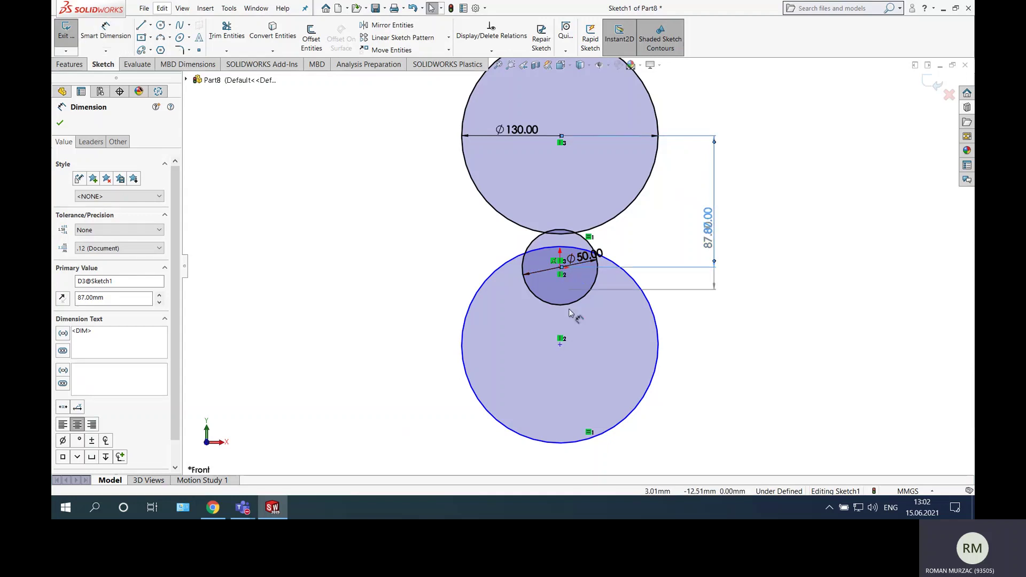
Dimension the distance from the lower circle's centre to the origin at 87 mm.
left_click(122, 42)
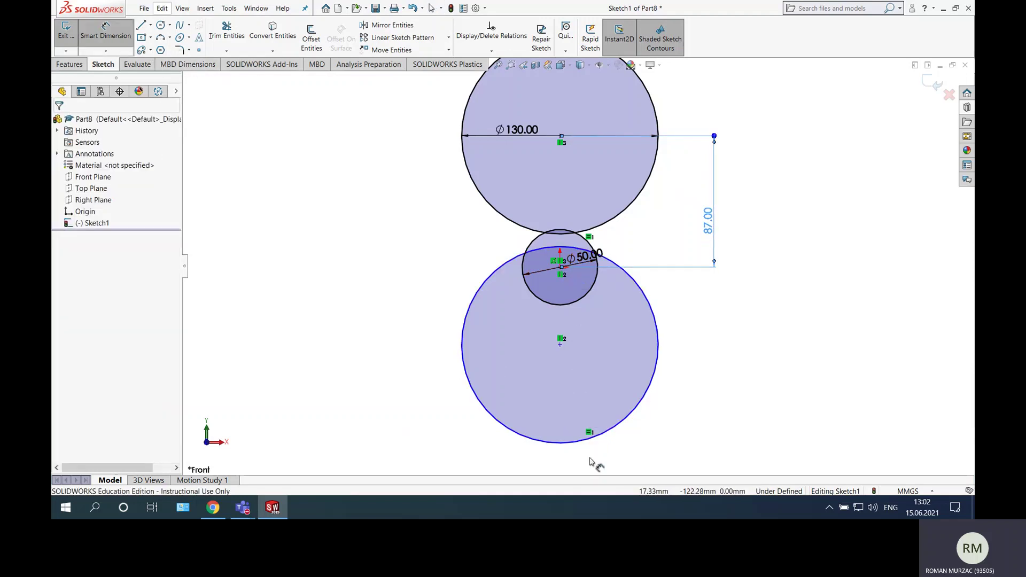
left_click(560, 345)
left_click(561, 268)
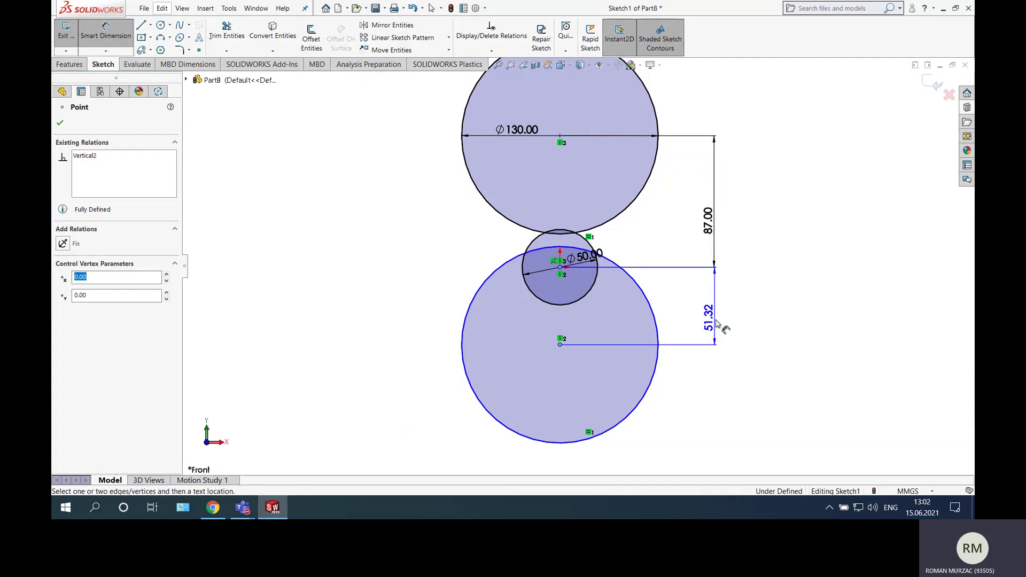
left_click(710, 299)
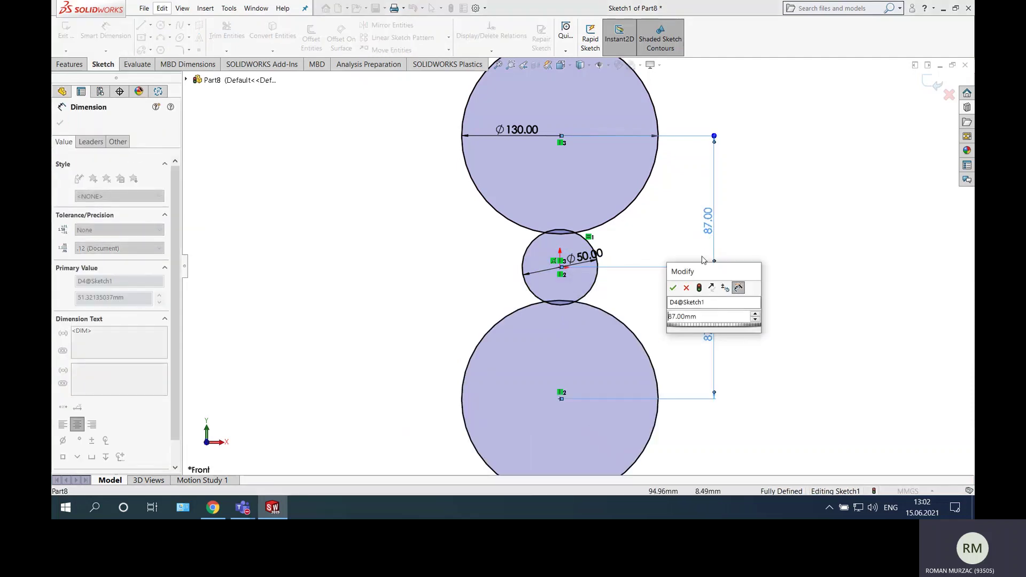
left_click(674, 288)
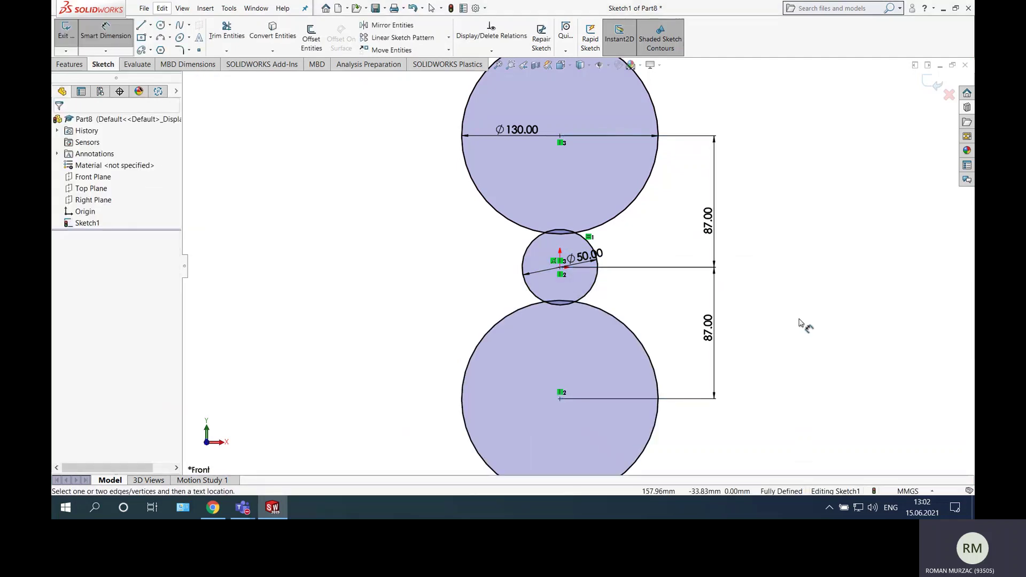
Trim the outer portions of both large circles and the central circle's caps beyond the two arcs, leaving one closed profile.
left_click(226, 31)
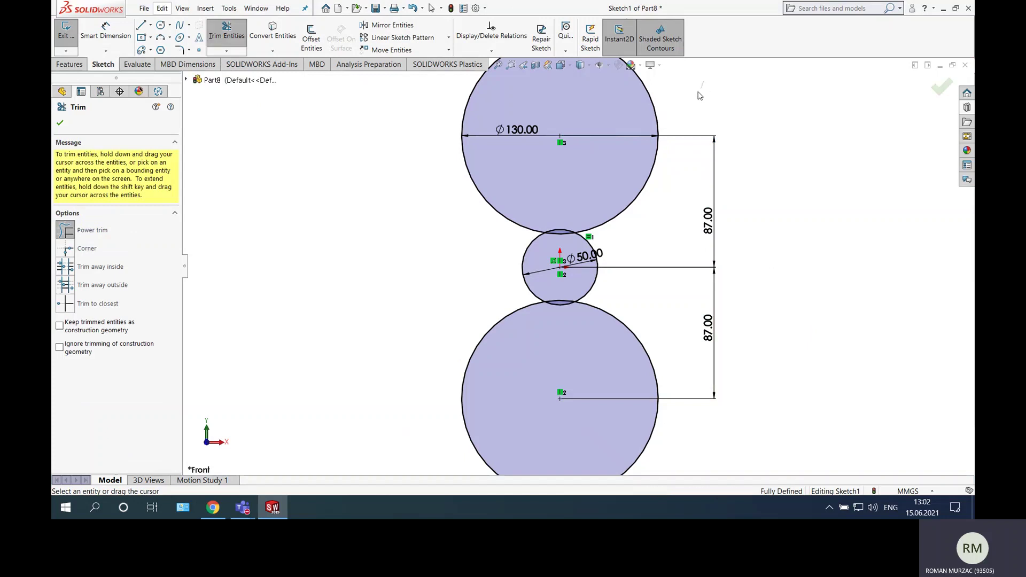
left_click_drag(700, 95, 620, 135)
left_click_drag(683, 401, 601, 416)
scroll(580, 240, "down", 5)
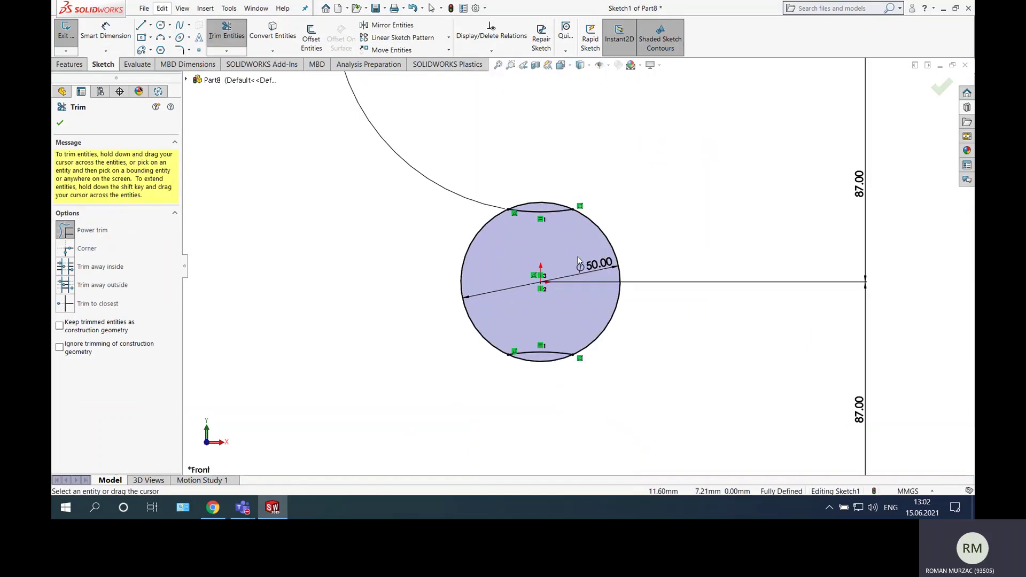
left_click_drag(569, 181, 531, 216)
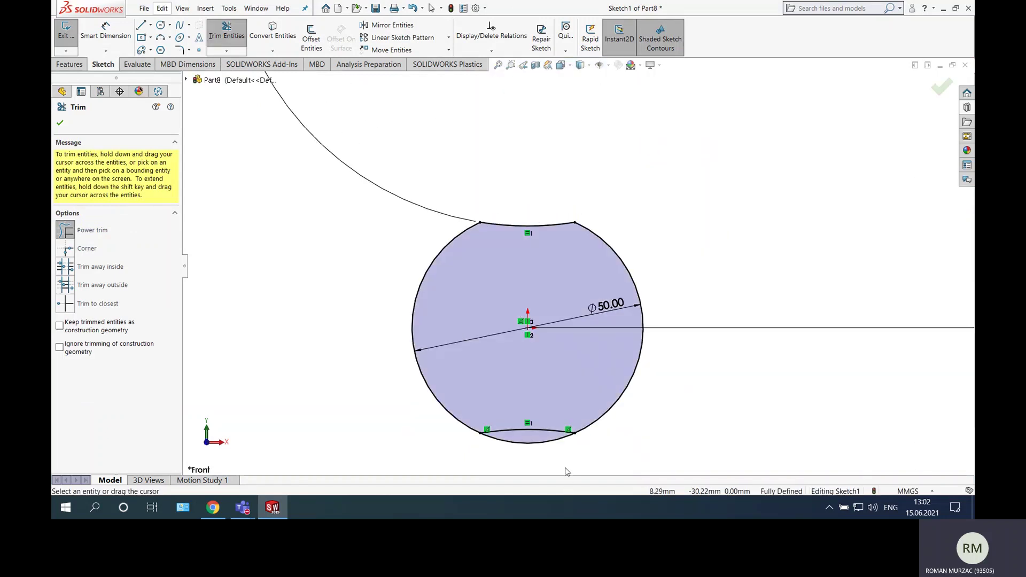
left_click_drag(568, 471, 547, 443)
key("Escape")
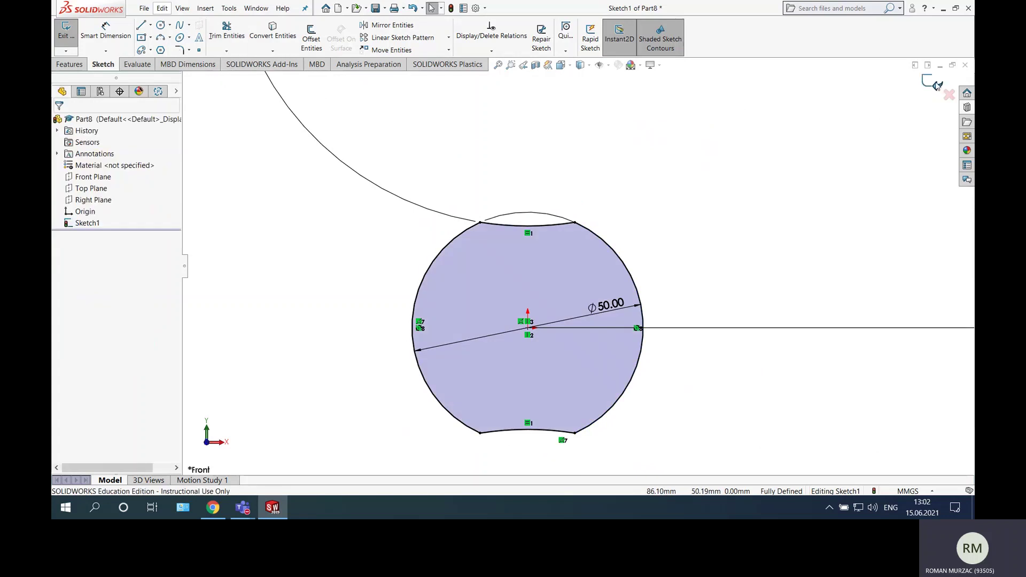
Exit the profile sketch, view it at an angle and bring up the solid feature commands.
left_click(937, 85)
mouse_move(671, 190)
middle_mouse_down()
mouse_move(672, 304)
mouse_move(650, 167)
mouse_move(648, 219)
mouse_move(642, 178)
mouse_move(569, 319)
middle_mouse_up()
scroll(535, 326, "down", 4)
left_click(68, 65)
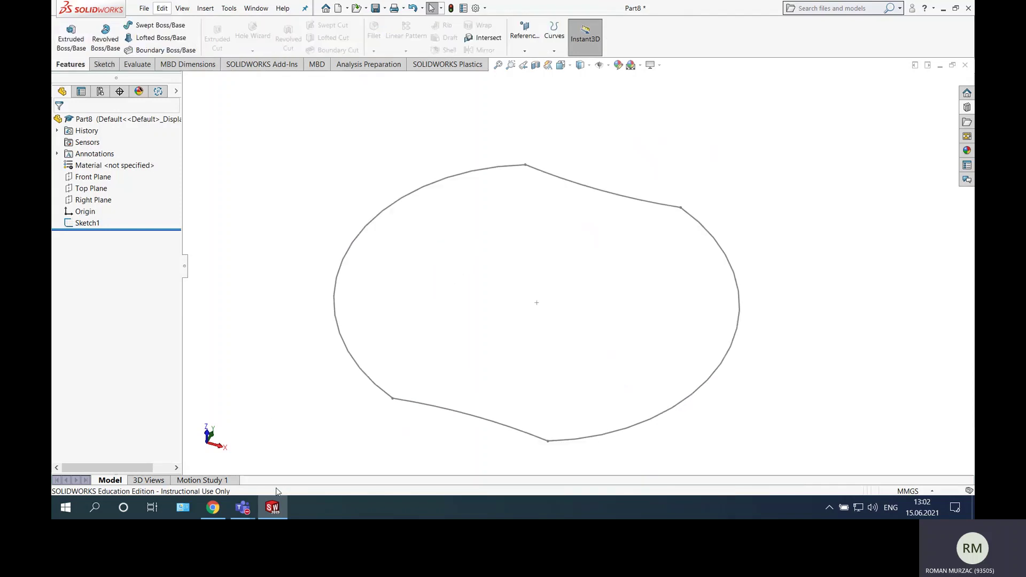
Check the guide's first extrusion settings and begin extruding the notched circular profile with a blind depth of 5 mm.
left_click(223, 511)
scroll(605, 242, "down", 7)
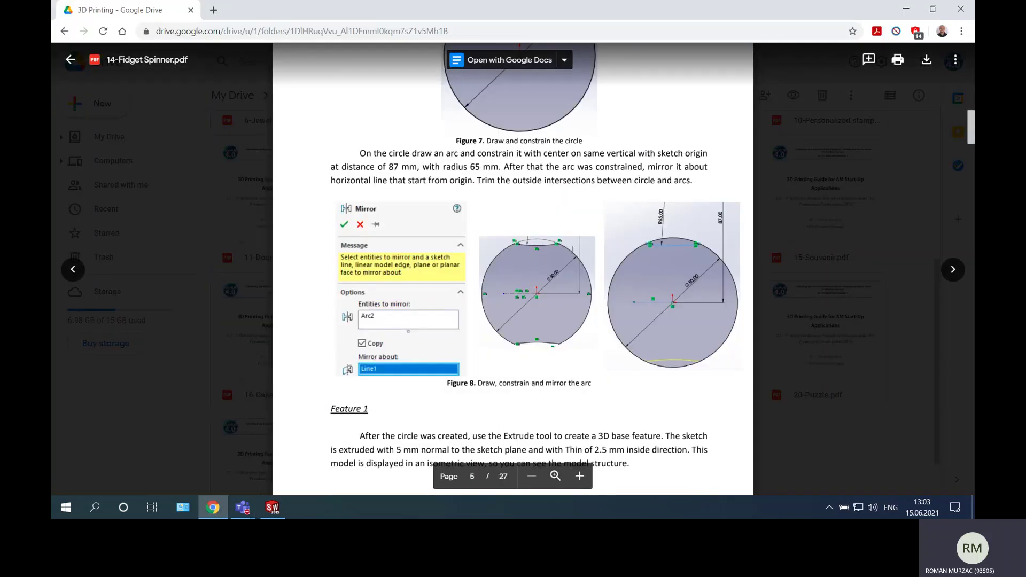
scroll(605, 242, "down", 5)
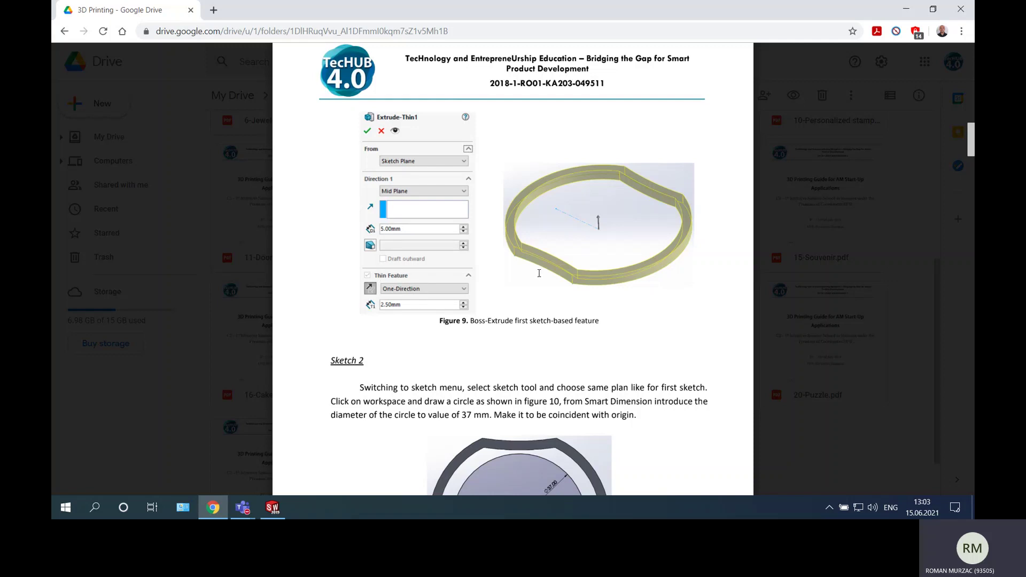
left_click(283, 509)
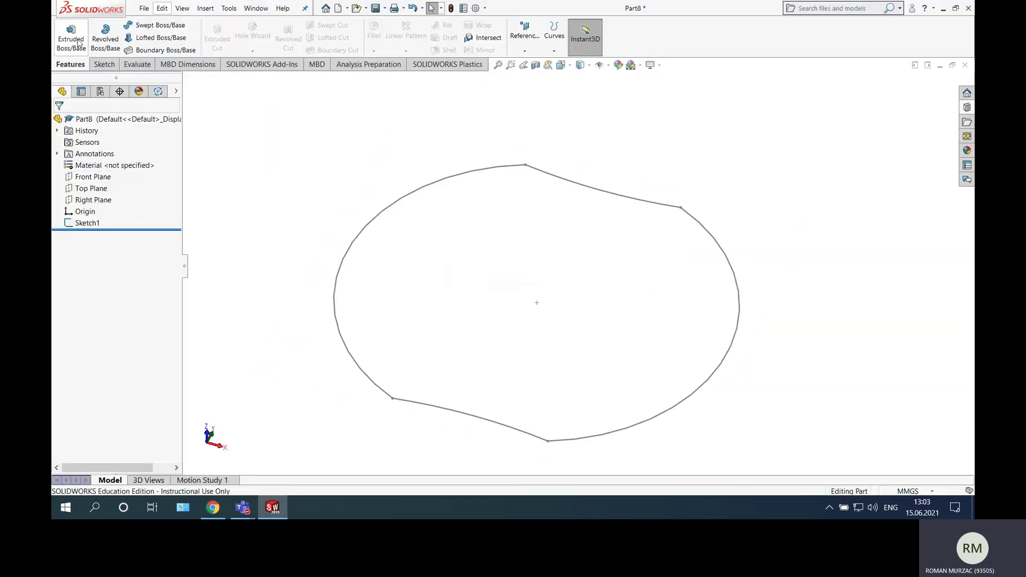
left_click(71, 40)
left_click(347, 245)
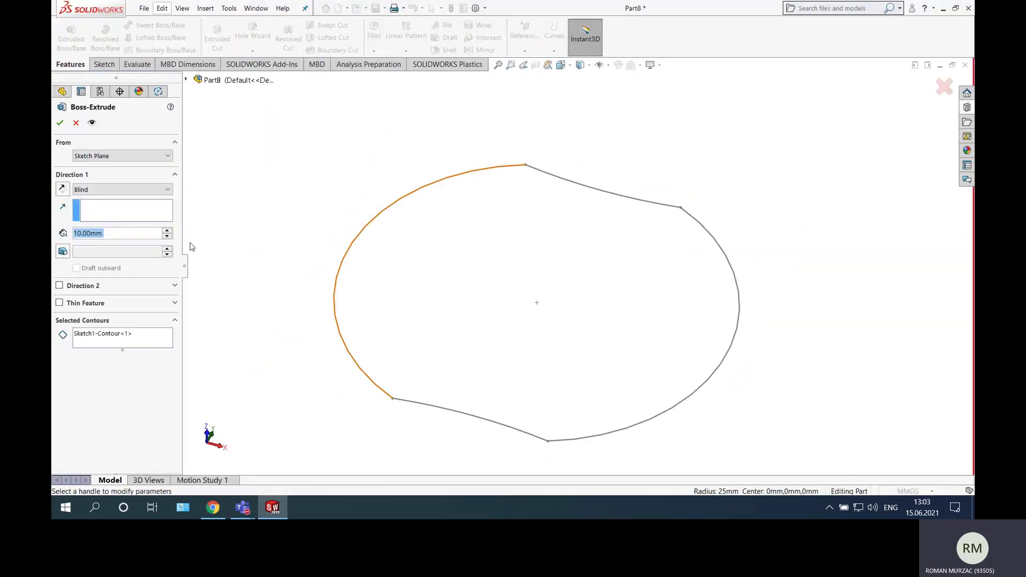
type("5")
key("Return")
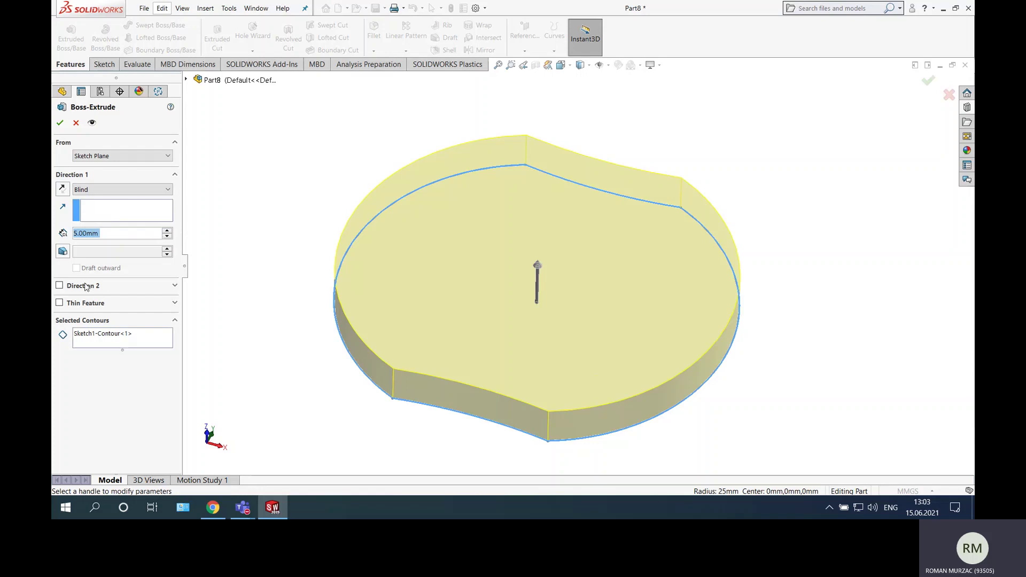
Make the extrusion a one-direction thin feature with a 2.5 mm wall and accept it.
left_click(60, 303)
type("2.")
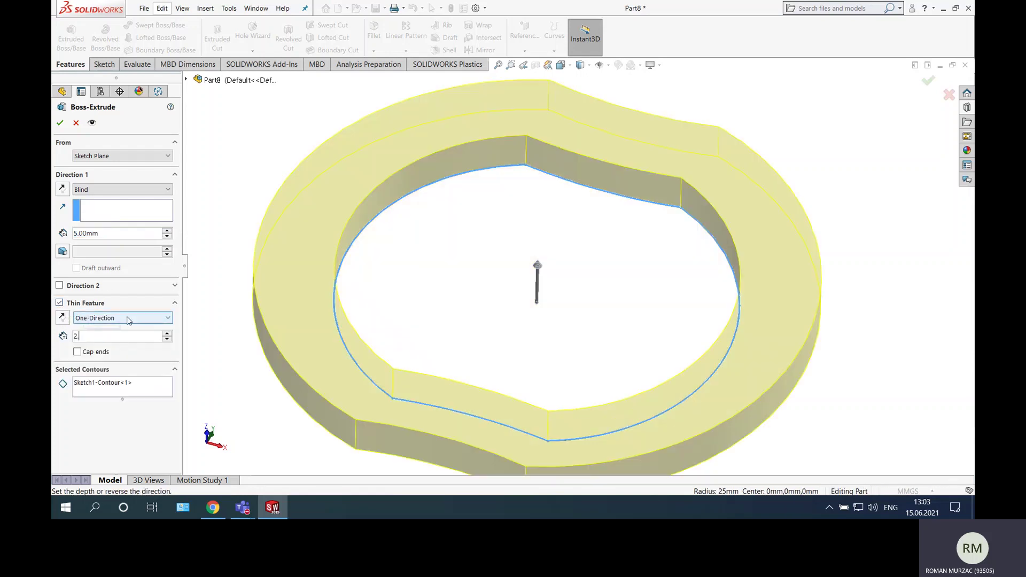
type("5")
key("Return")
key("Return")
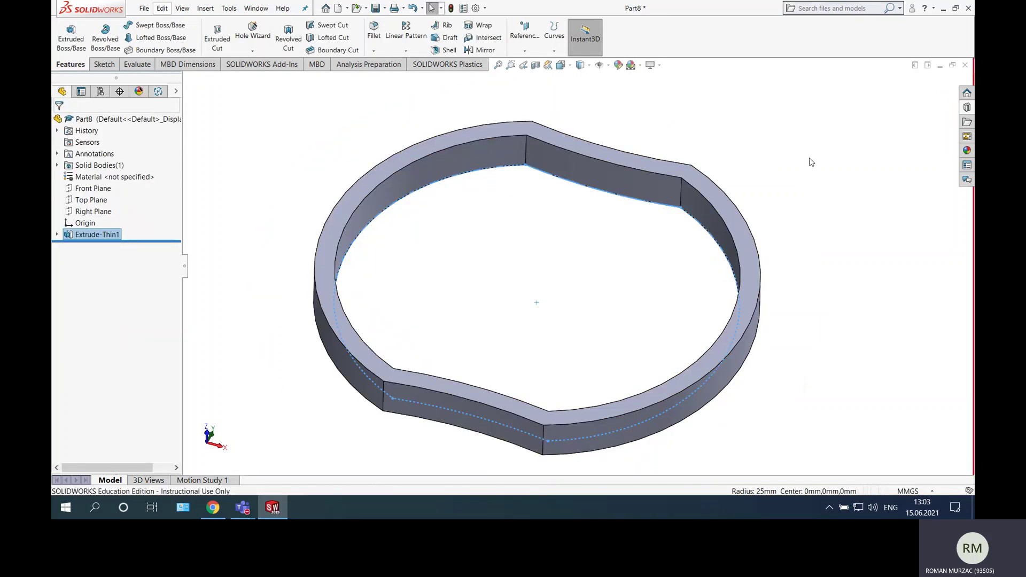
left_click(811, 162)
scroll(655, 215, "down", 4)
middle_click_drag(601, 271, 561, 275)
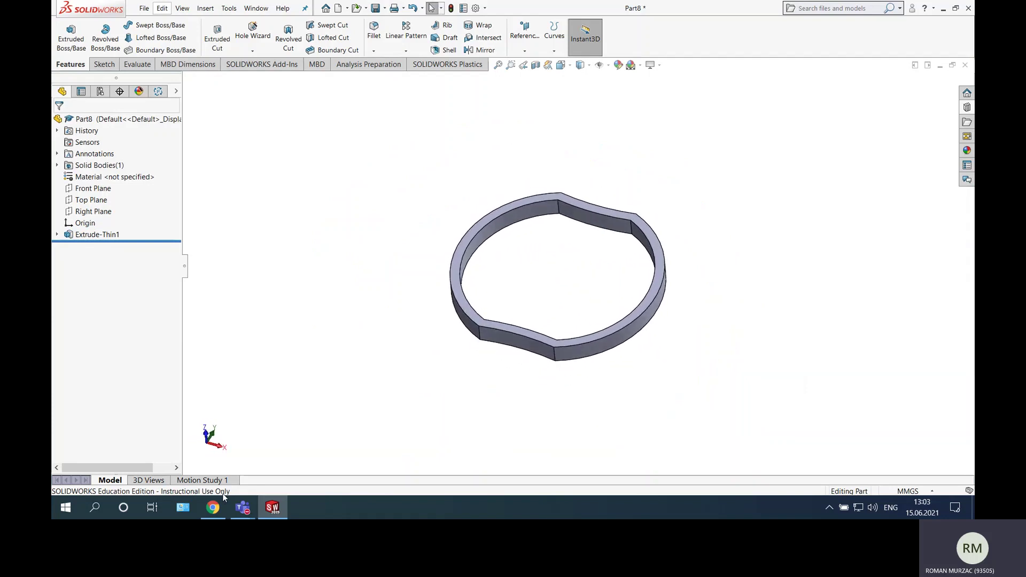
Check the guide's second sketch instructions and open a new sketch on the Front Plane, viewed face-on.
left_click(213, 507)
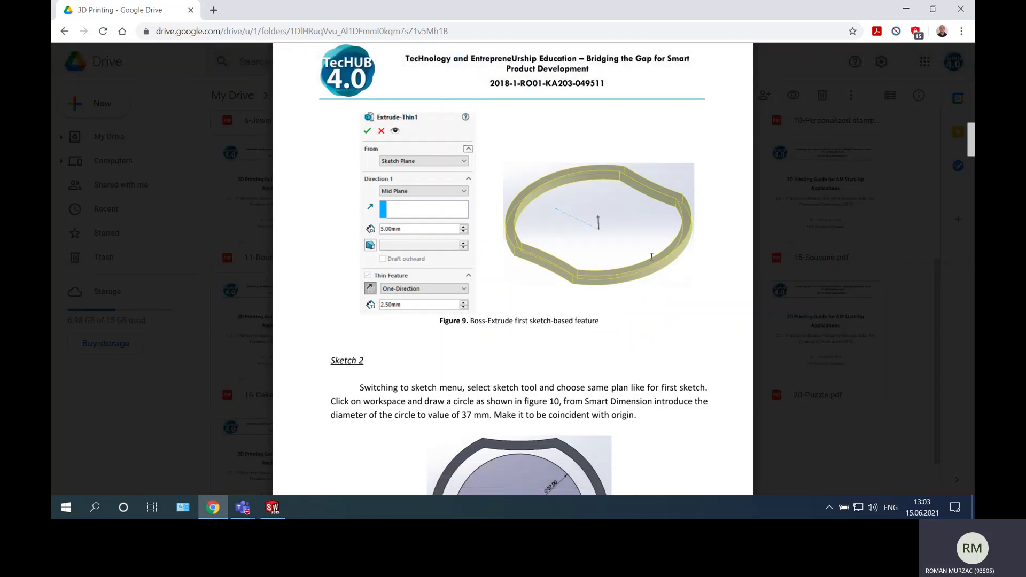
scroll(697, 252, "up", 3, "ctrl")
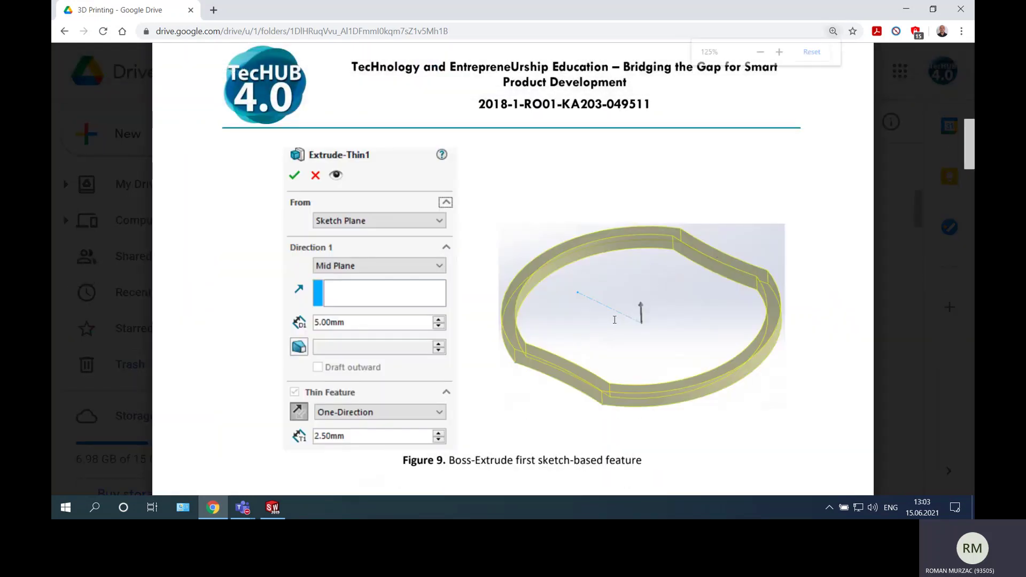
scroll(615, 320, "down", 2, "ctrl")
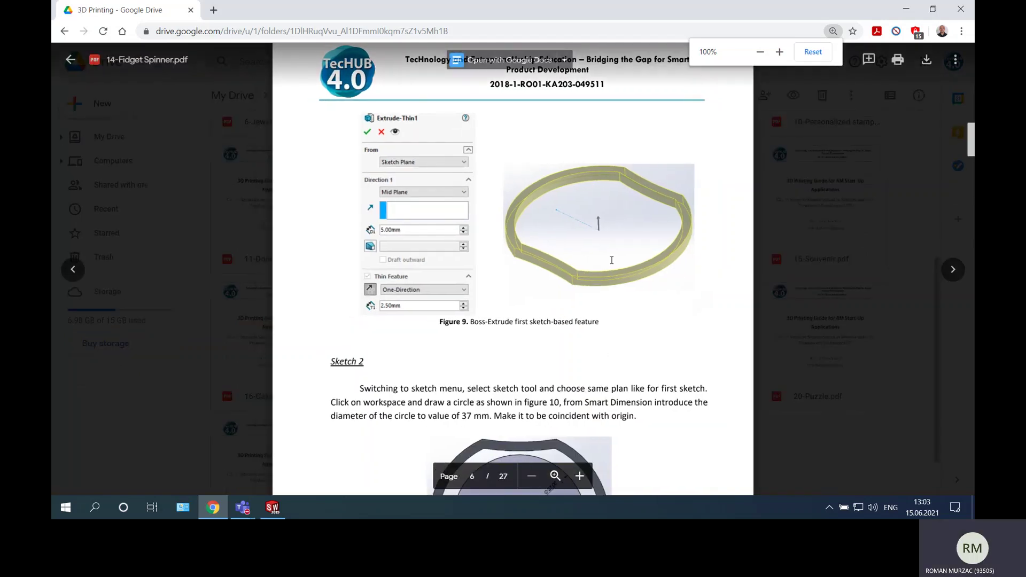
scroll(569, 261, "down", 5)
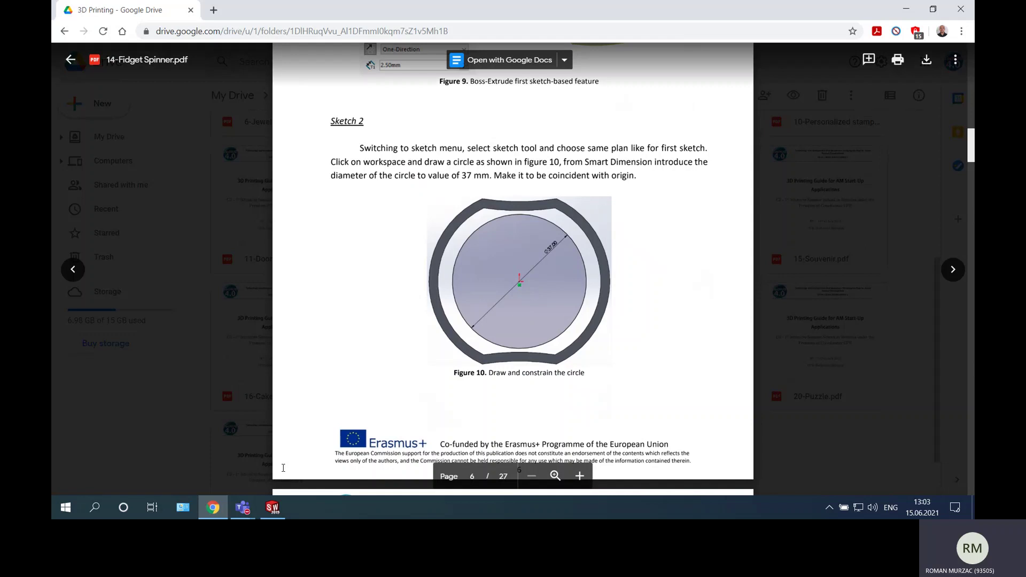
left_click(273, 507)
left_click(104, 64)
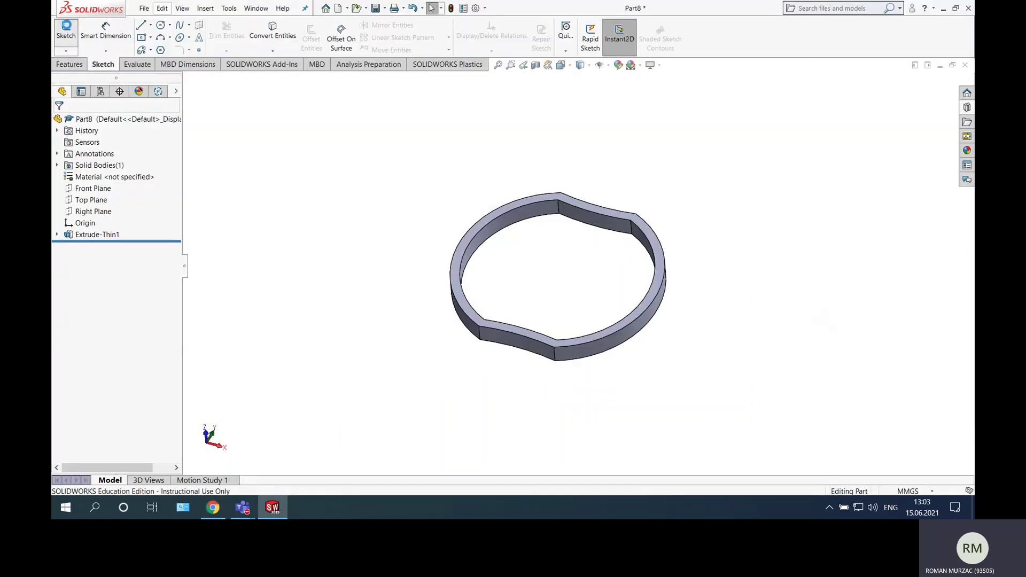
left_click(67, 33)
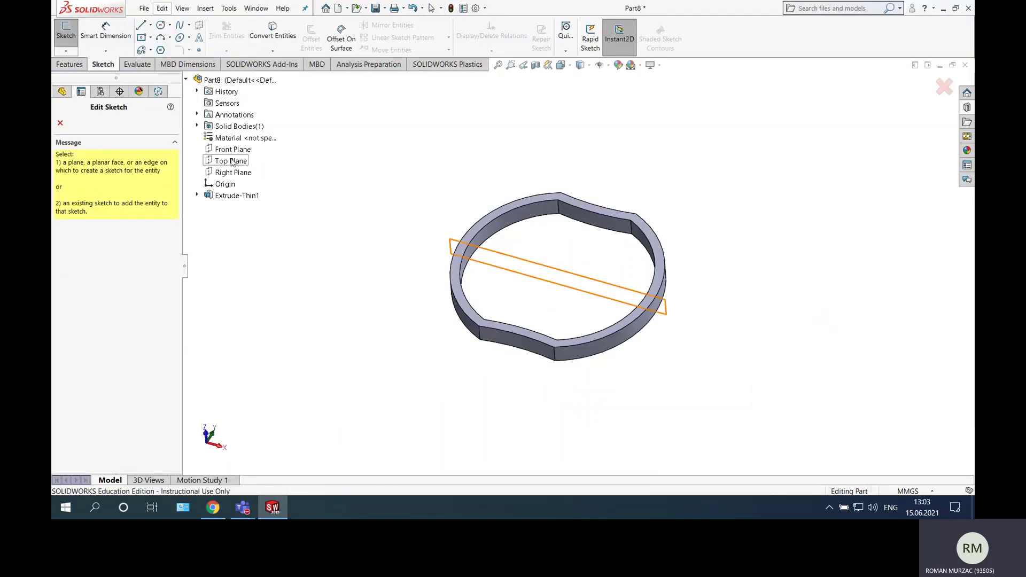
left_click(231, 161)
right_click(100, 246)
left_click(125, 232)
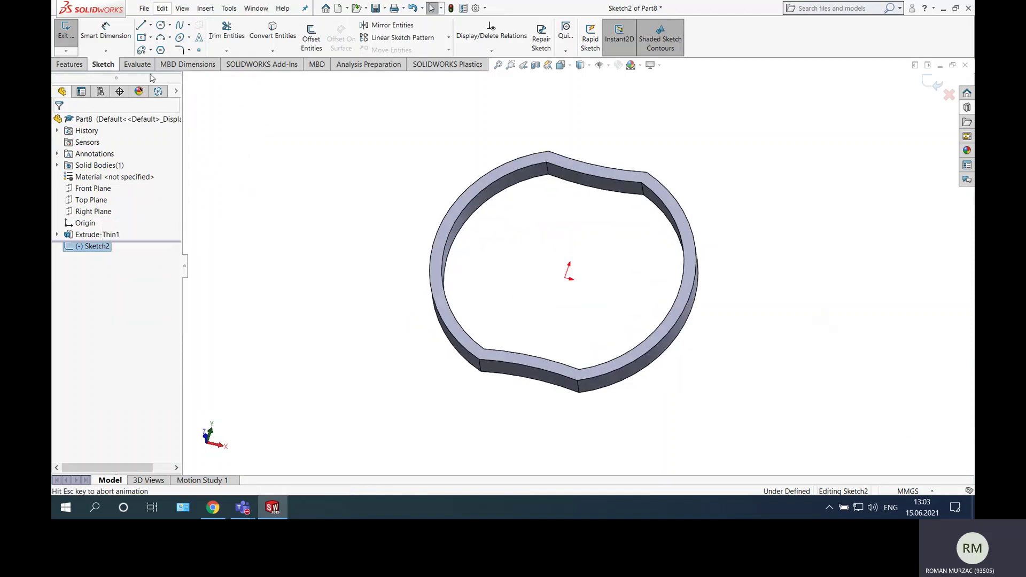
Sketch a circle about 38 mm in diameter inside the ring, centred on the origin.
left_click(160, 25)
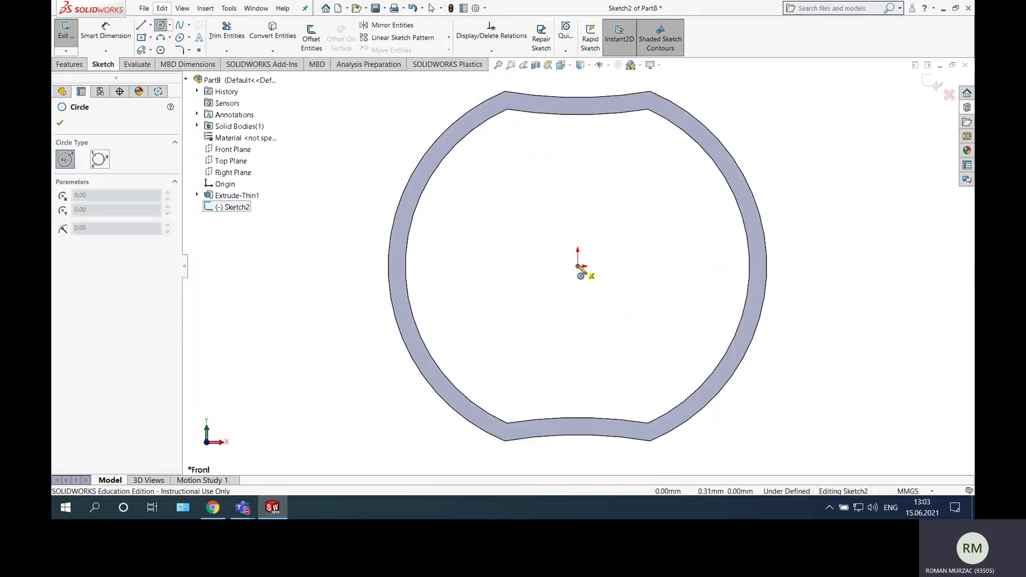
left_click(578, 266)
left_click(661, 159)
Dimension the inner circle's diameter at 37 mm and exit the sketch.
key("d")
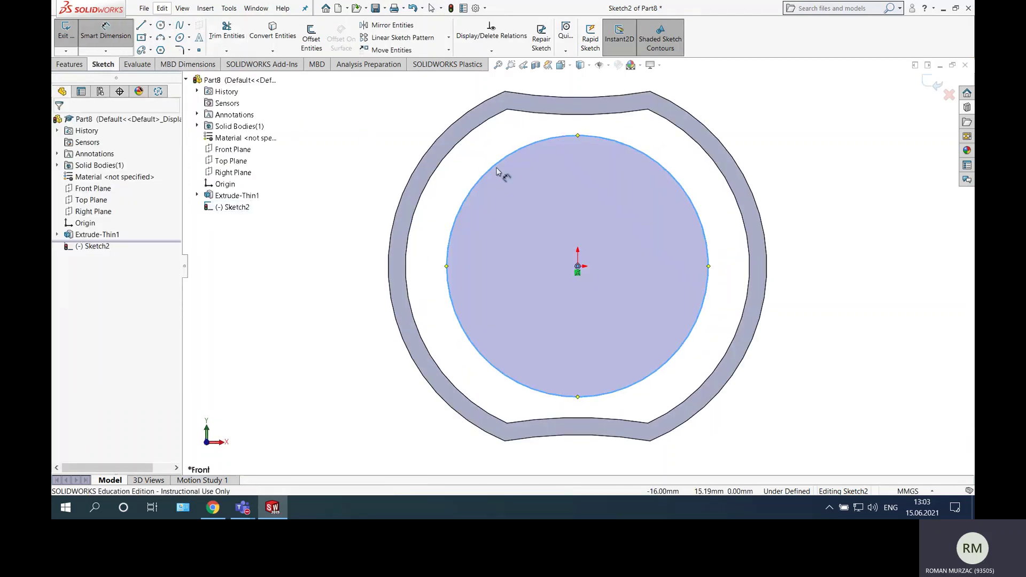
left_click(567, 173)
left_click(560, 215)
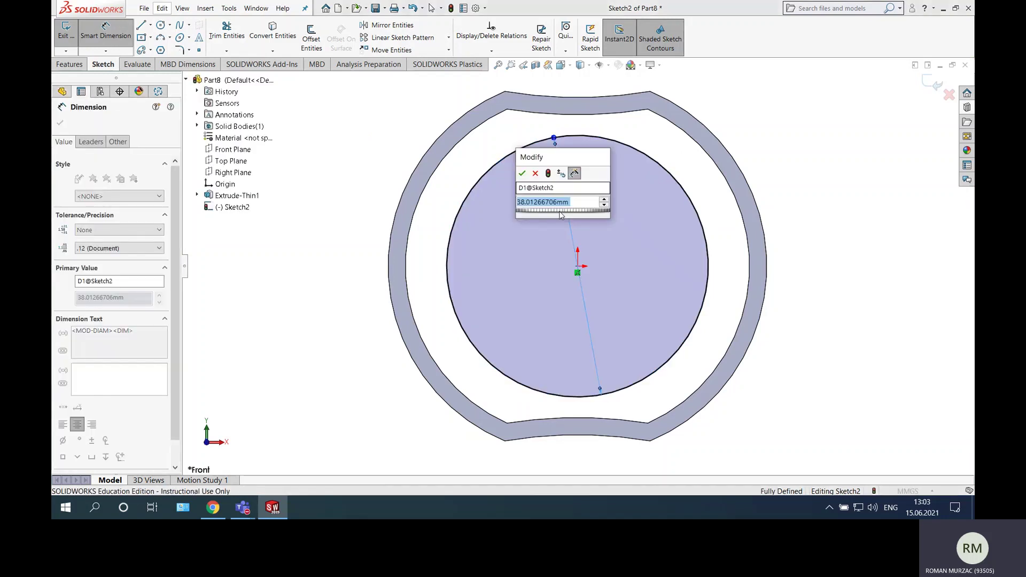
type("38")
key("BackSpace")
type("7")
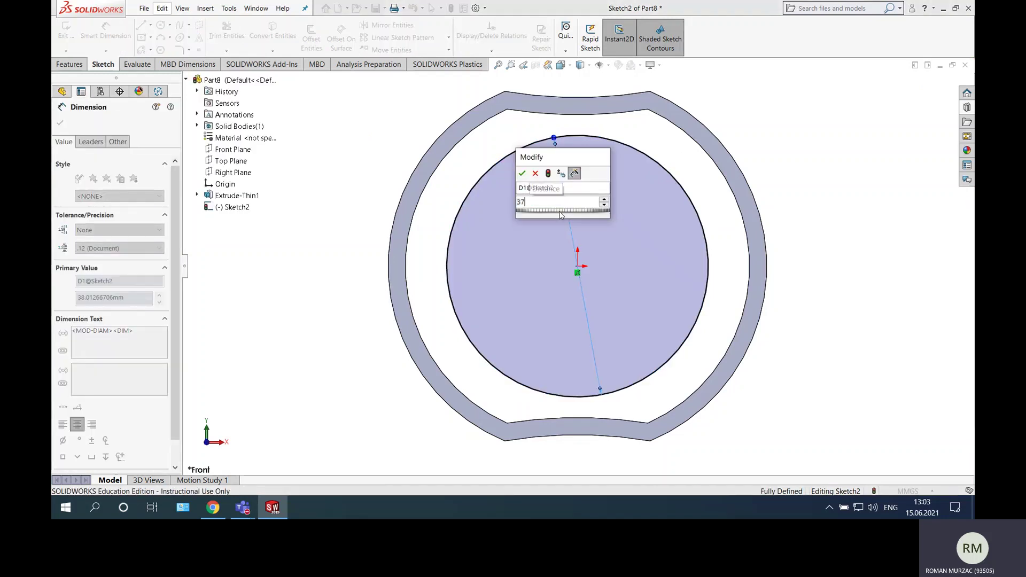
key("Return")
left_click(935, 86)
middle_click_drag(796, 267, 721, 124)
Check the guide's second feature and begin extruding the 37 mm circle with a blind depth of 5 mm.
left_click(213, 507)
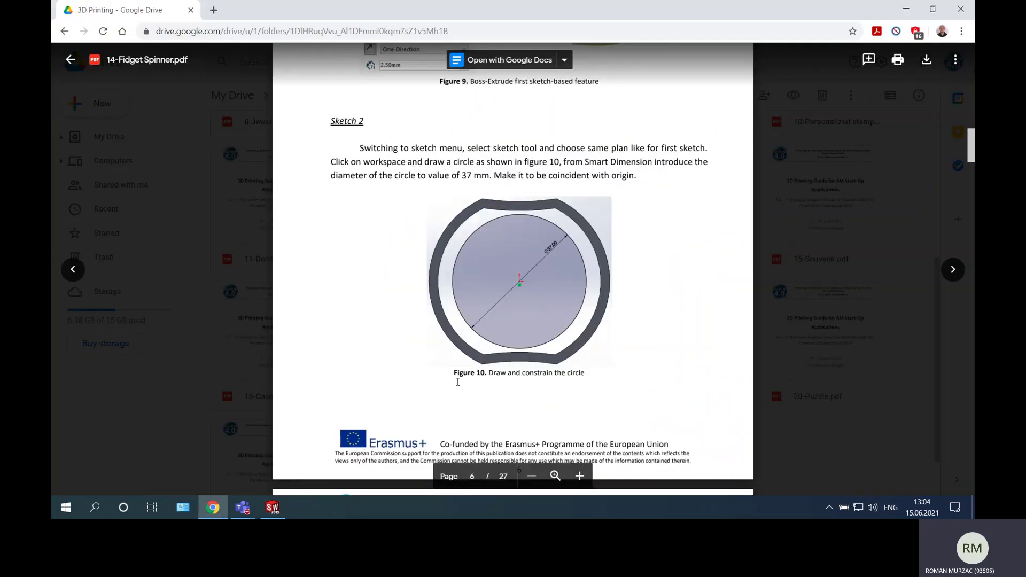
scroll(497, 322, "down", 8)
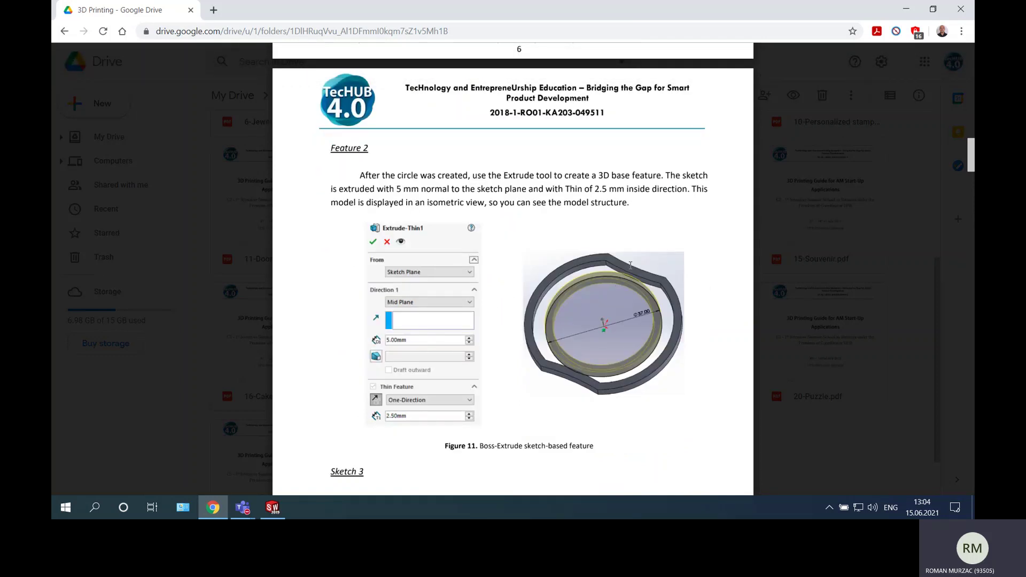
left_click(272, 507)
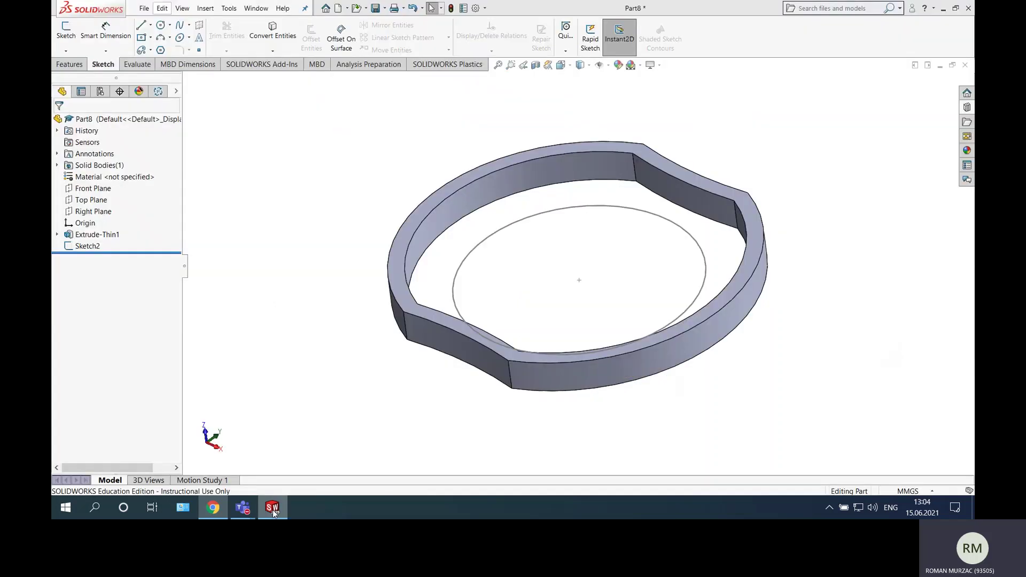
left_click(75, 65)
left_click(71, 38)
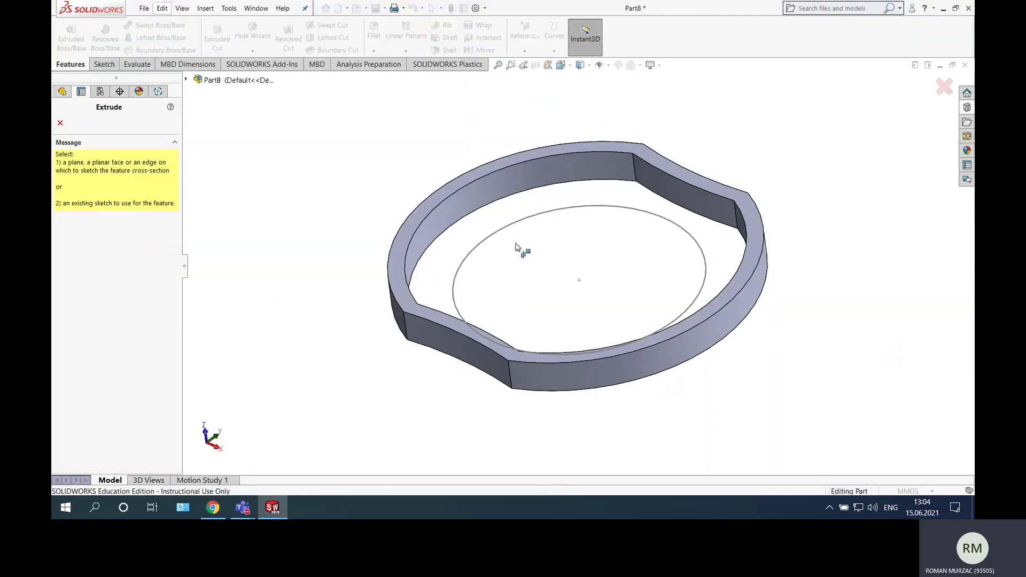
left_click(515, 224)
type("5")
key("Return")
Make the circle's extrusion a one-direction thin feature, 2.5 mm thick and directed inward, and accept it.
left_click(60, 317)
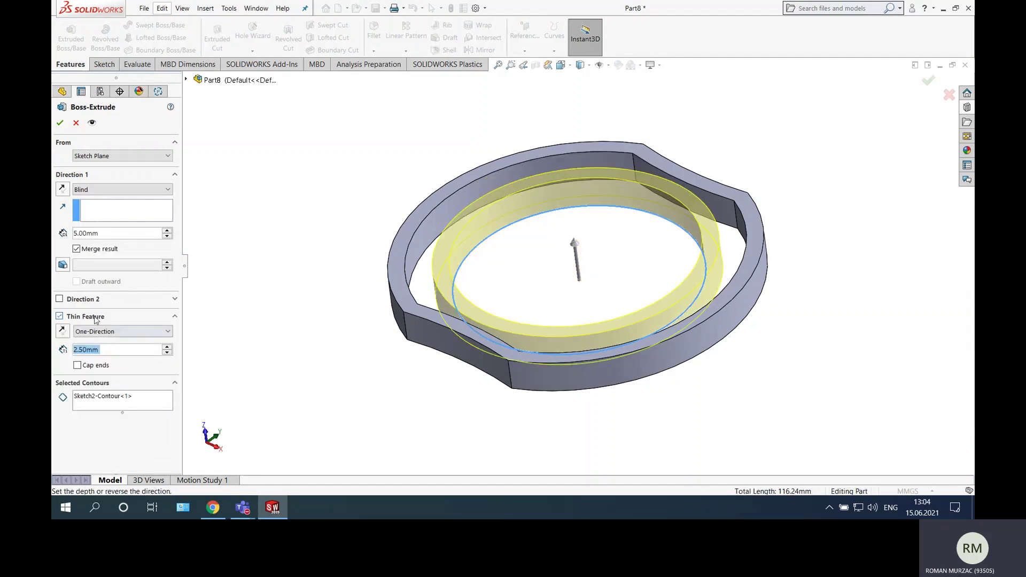
middle_click_drag(299, 291, 285, 416)
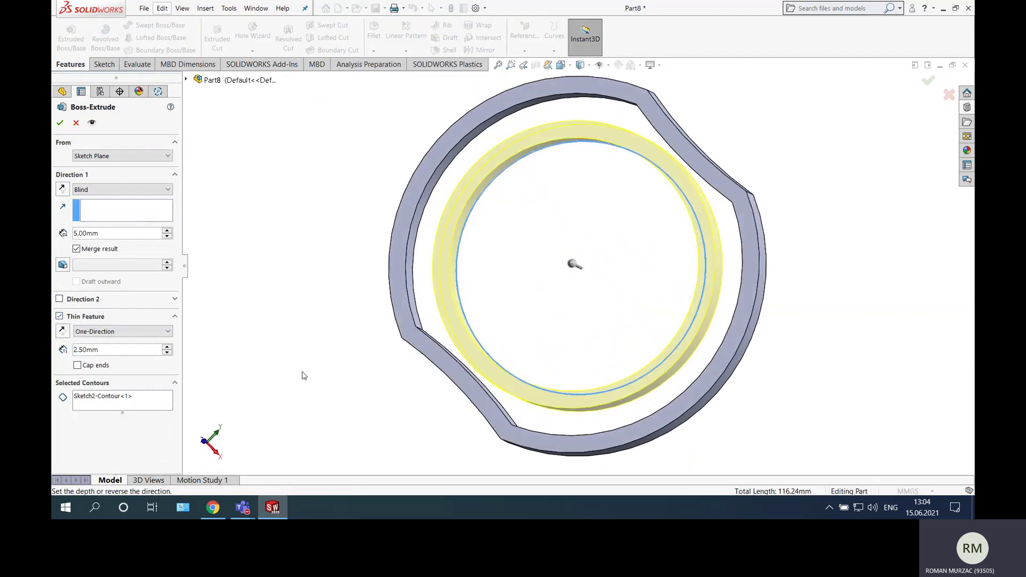
left_click(61, 331)
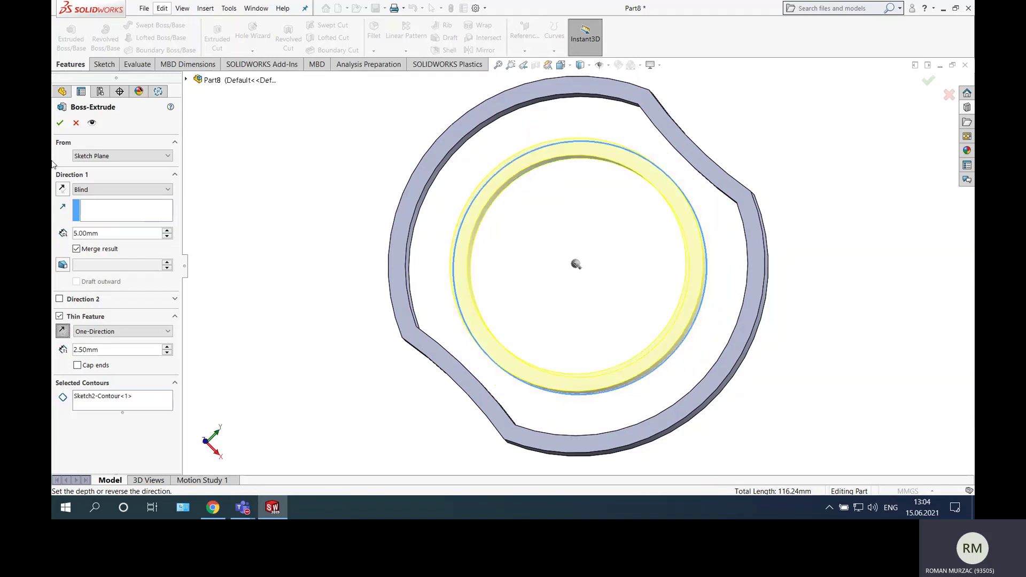
left_click(65, 118)
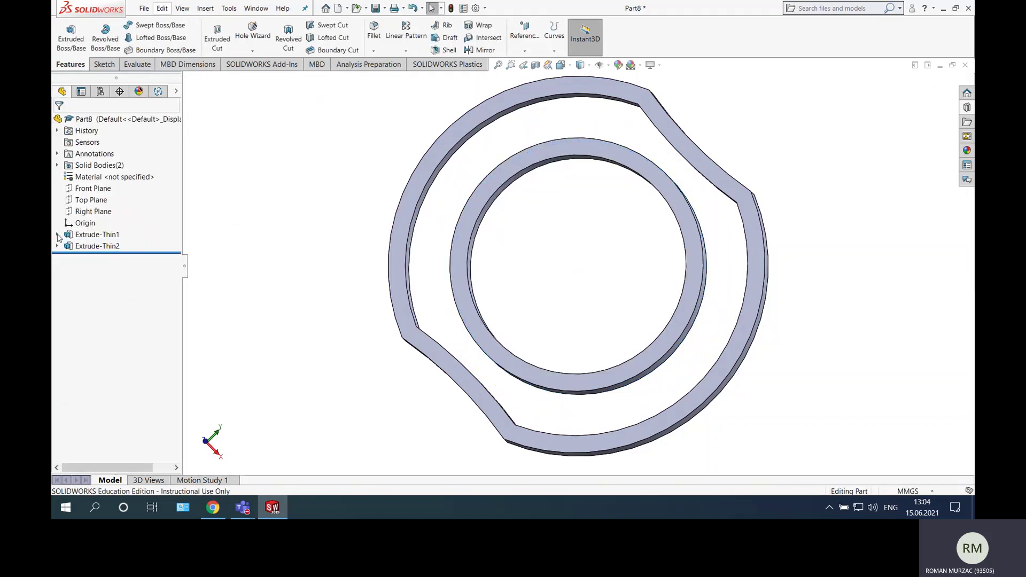
Edit the outer ring's thin extrusion and reverse its wall direction so the thickness goes inward.
right_click(88, 235)
left_click(85, 216)
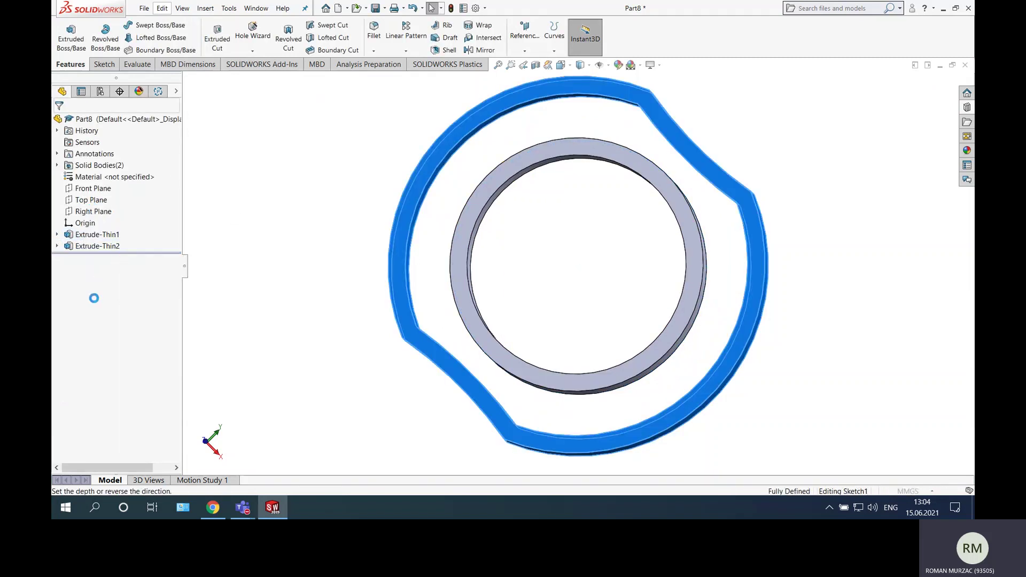
left_click(62, 318)
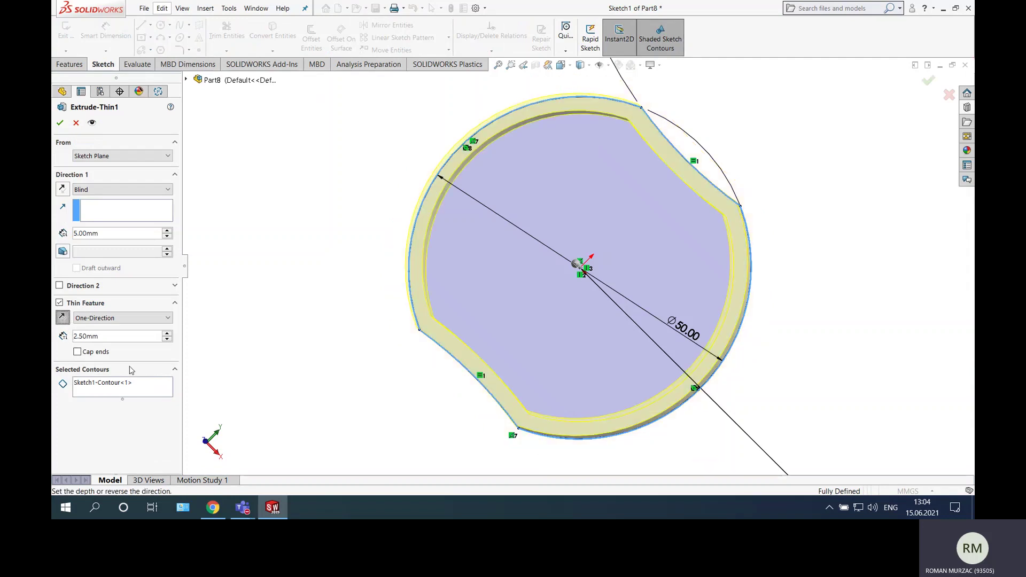
key("Return")
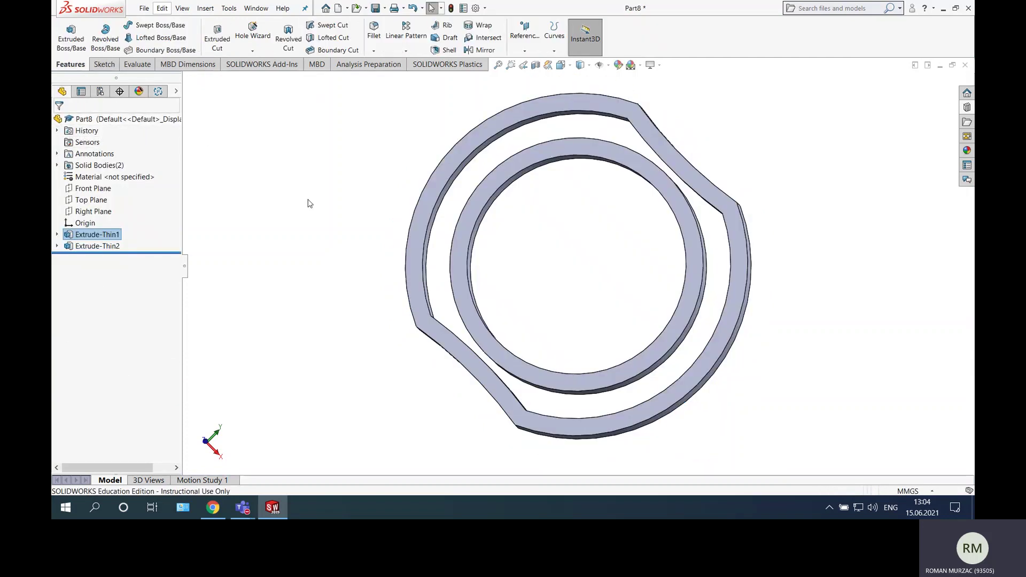
middle_click_drag(321, 163, 368, 207)
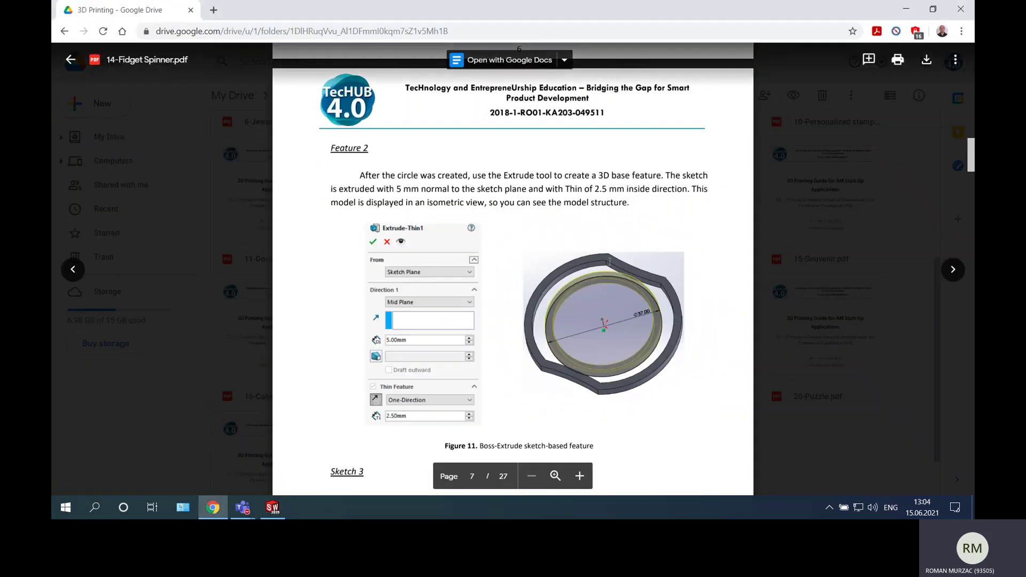
Check the guide's third sketch, then start a sketch on the Front Plane of the spinner part and view it face-on.
scroll(575, 201, "down", 12)
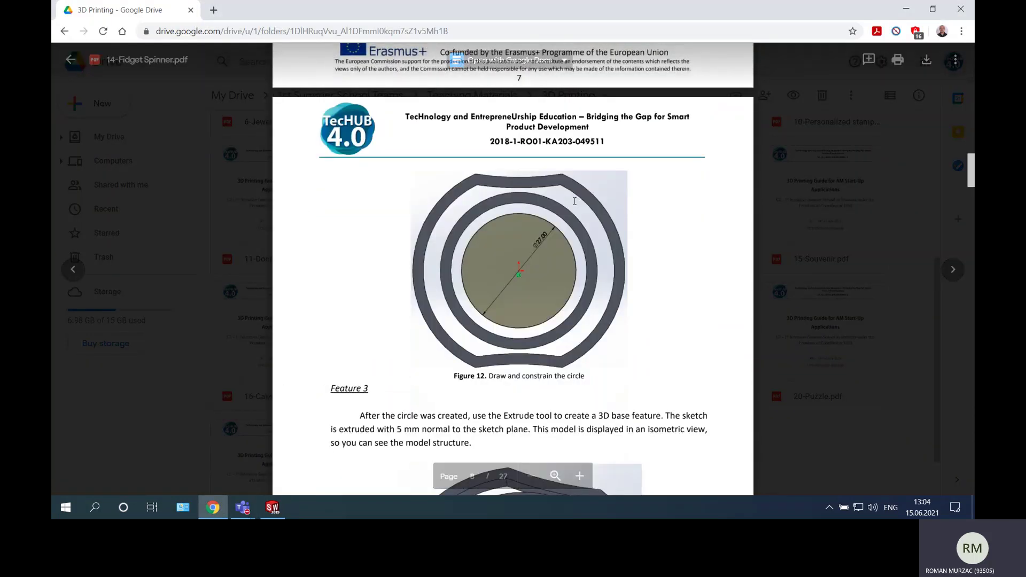
left_click(273, 509)
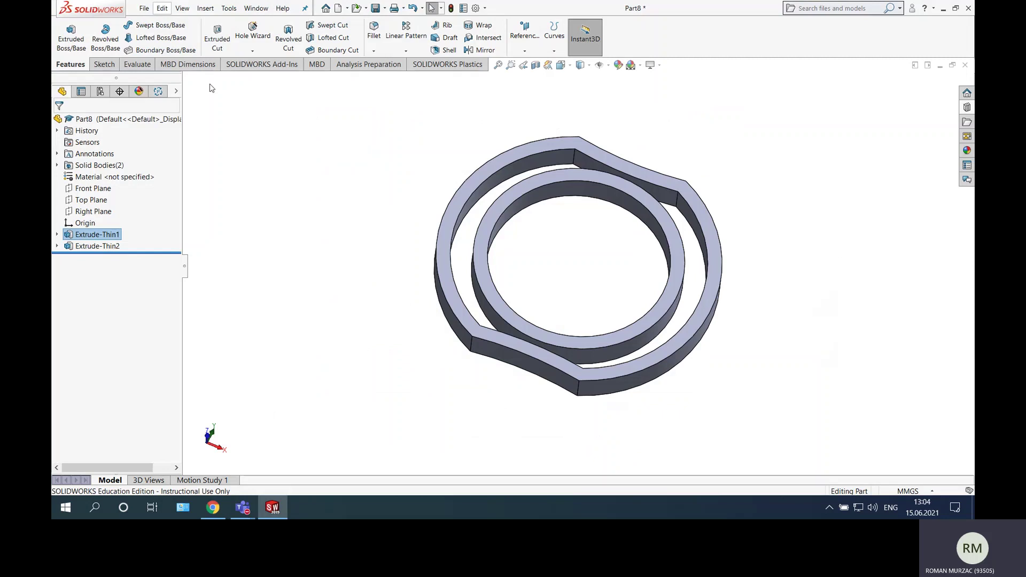
left_click(103, 64)
left_click(65, 32)
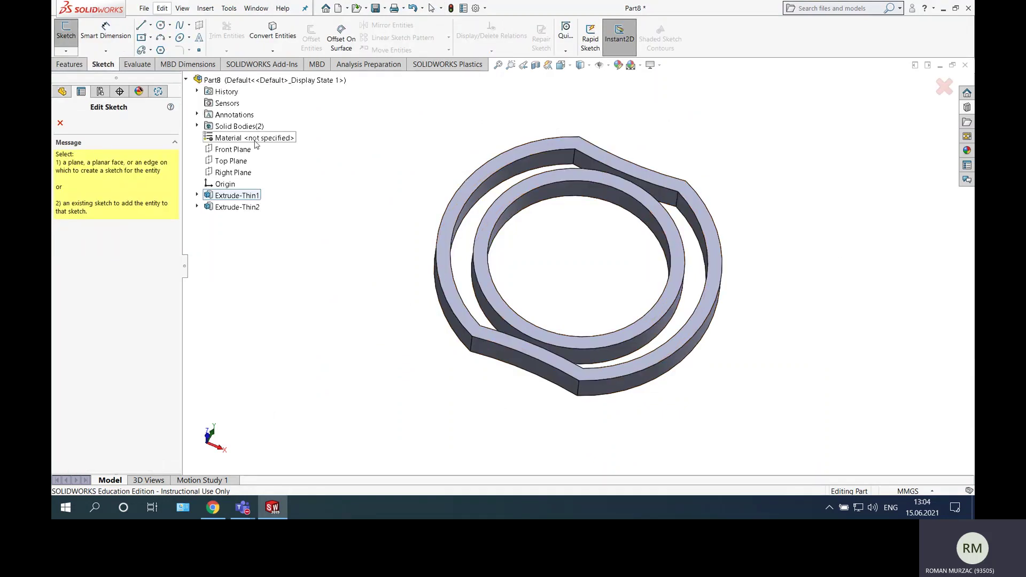
left_click(235, 152)
right_click(118, 258)
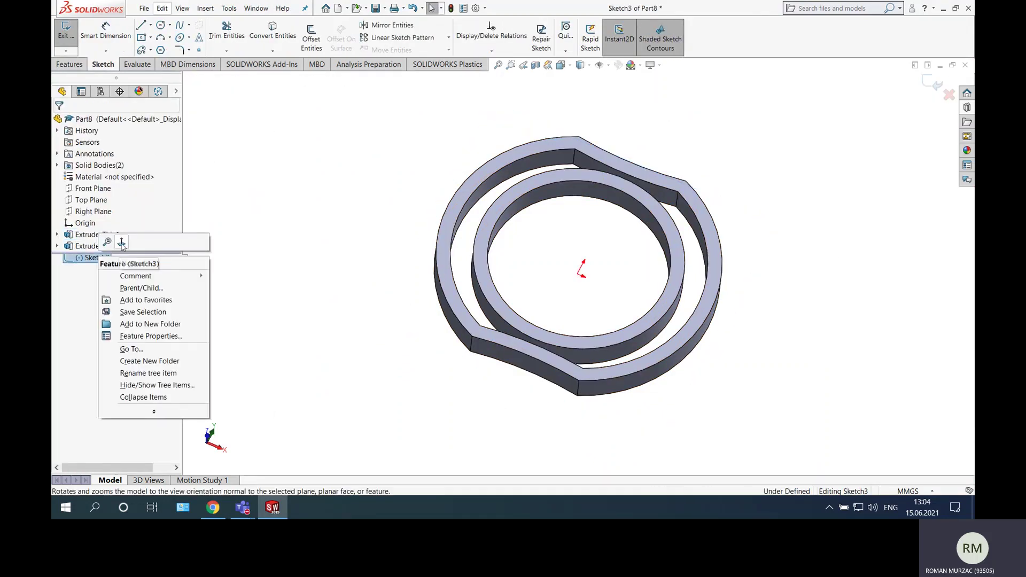
left_click(122, 242)
Draw a circle centred on the origin inside the inner ring, dimension its diameter at 27 mm and exit the sketch.
left_click(161, 25)
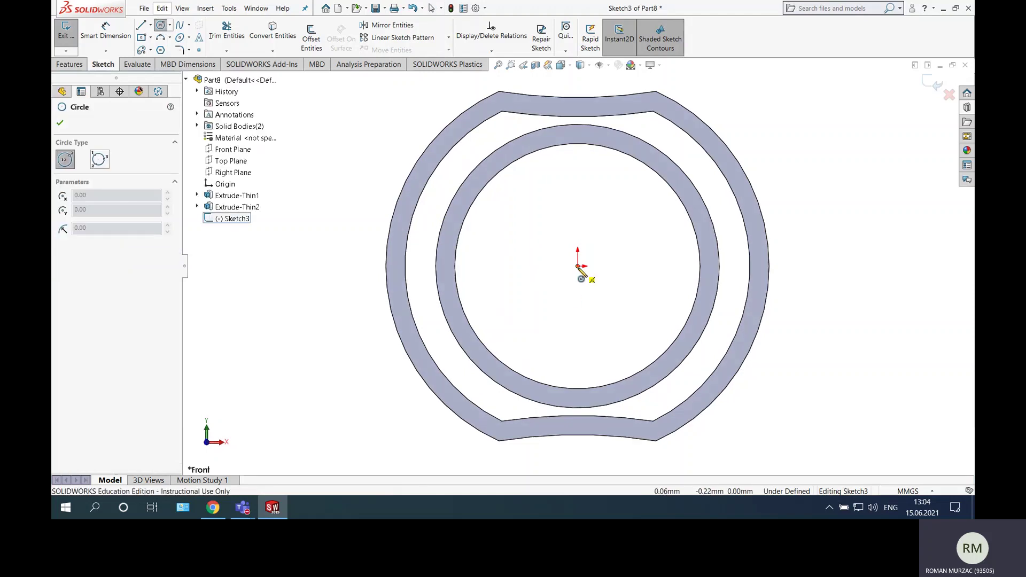
left_click(578, 267)
left_click(641, 200)
key("d")
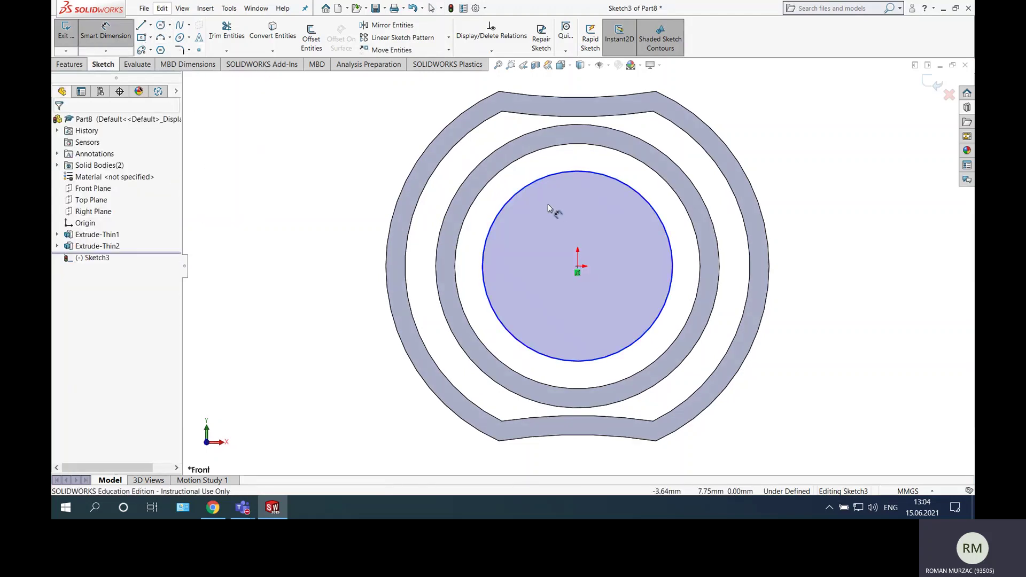
left_click(534, 191)
left_click(577, 257)
type("27")
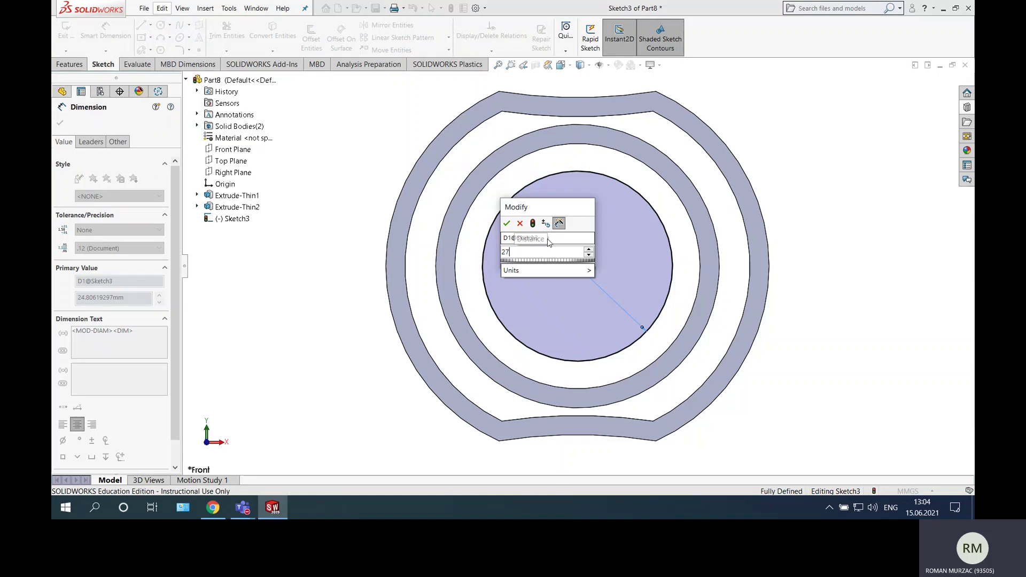
key("Return")
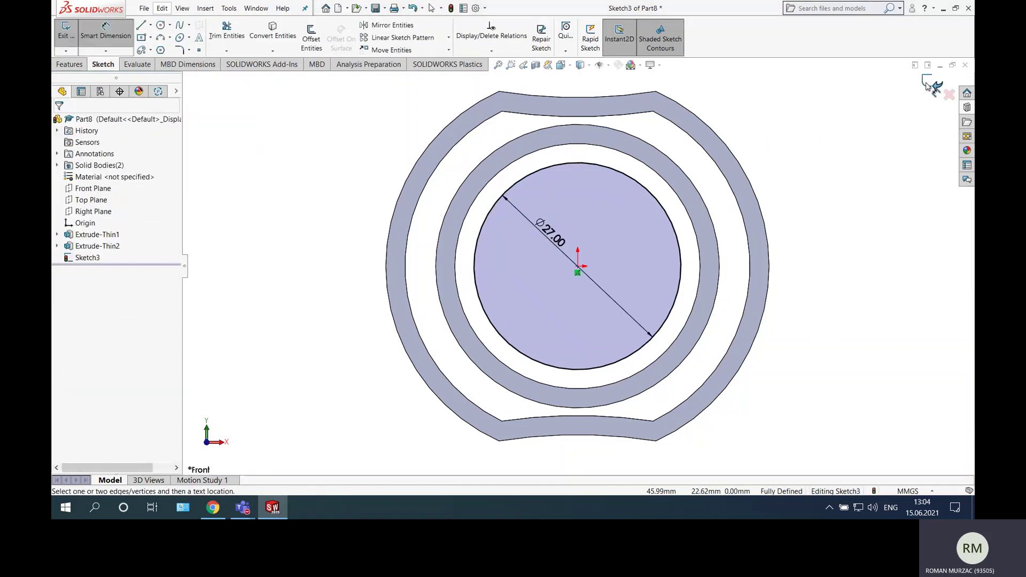
left_click(928, 87)
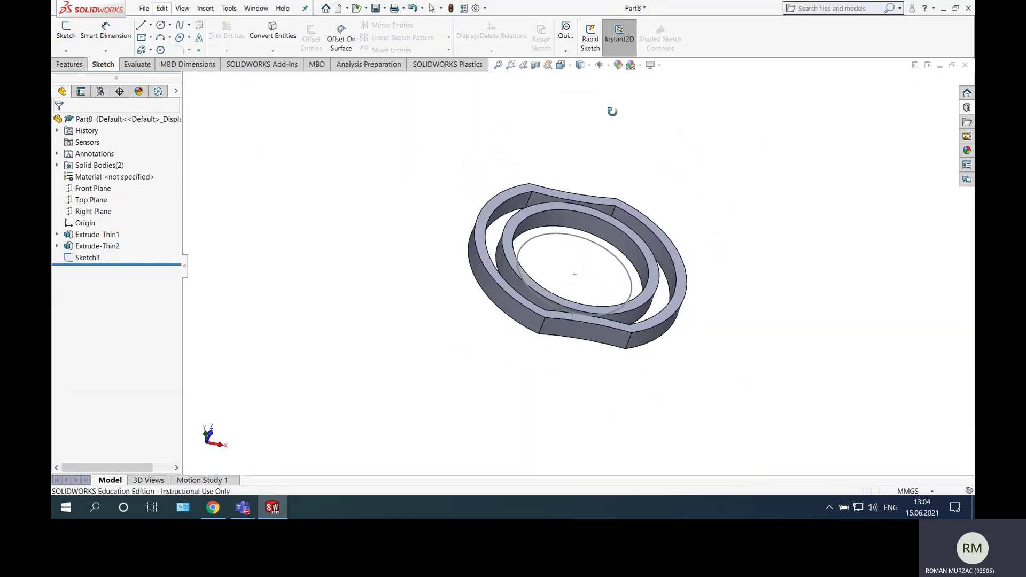
Check the guide's third feature and extrude the 27 mm circle into a solid disc 5 mm thick.
middle_click_drag(612, 112, 566, 100)
left_click(213, 508)
scroll(565, 204, "down", 5)
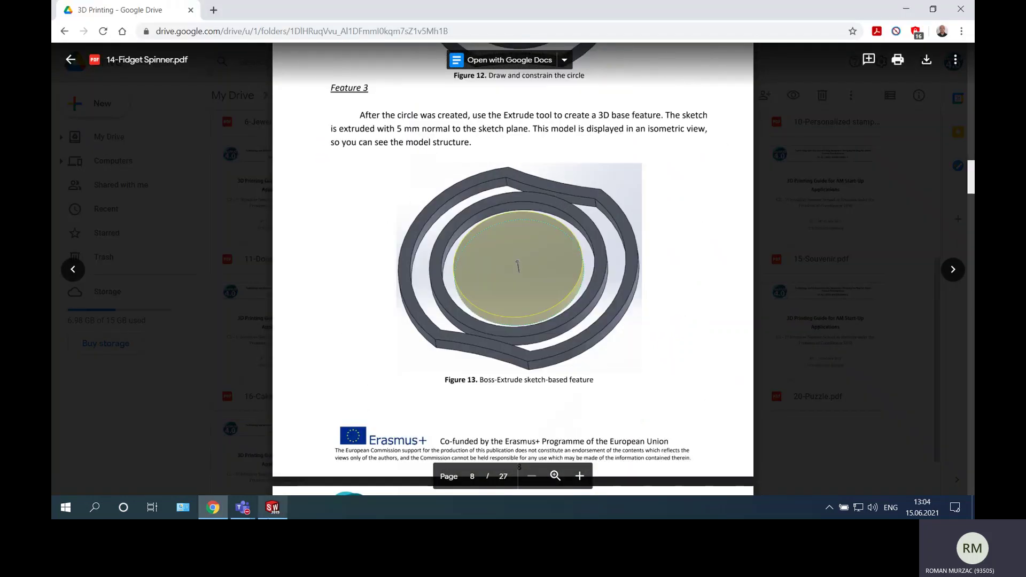
left_click(272, 508)
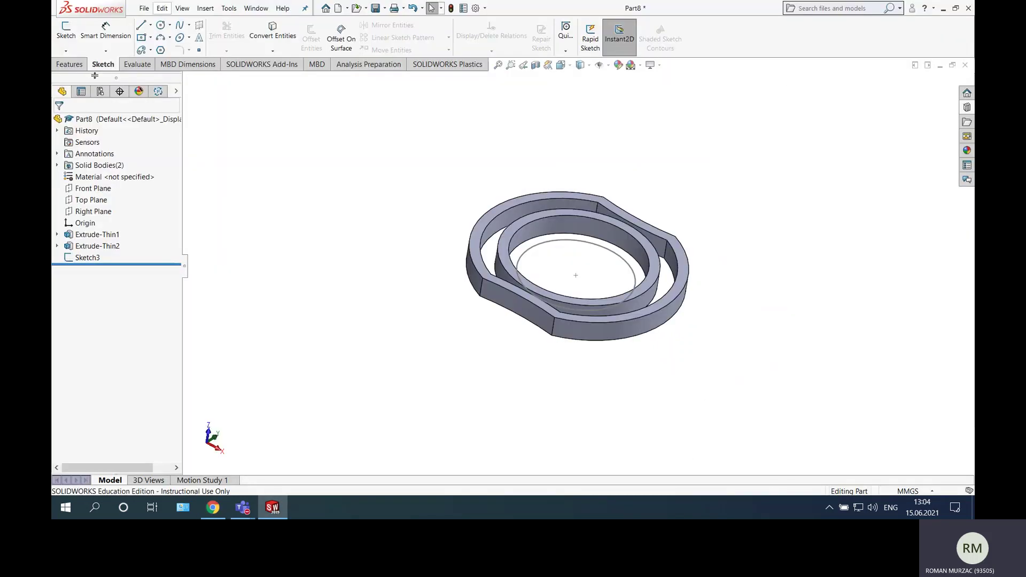
left_click(539, 246)
type("5")
key("Return")
middle_click_drag(427, 180, 431, 283)
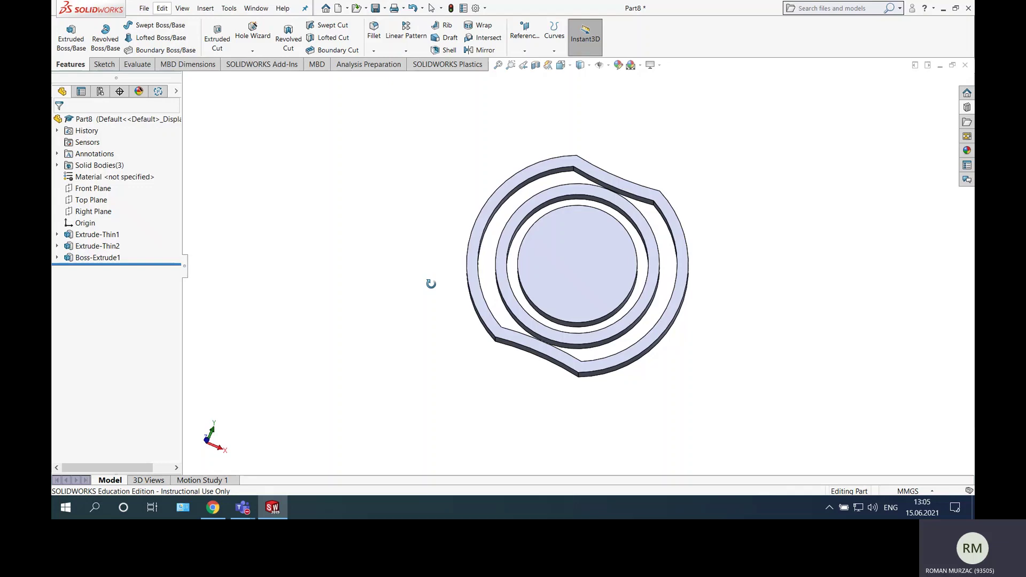
Check the guide's fourth sketch, then start a sketch on the central disc's front face and view it face-on.
left_click(213, 508)
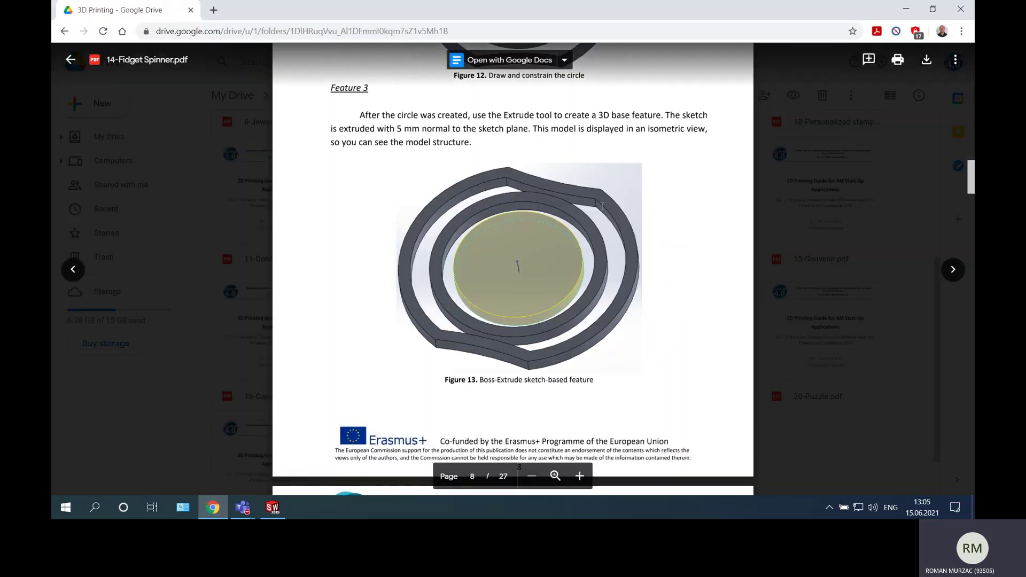
scroll(566, 141, "down", 8)
scroll(571, 136, "down", 5)
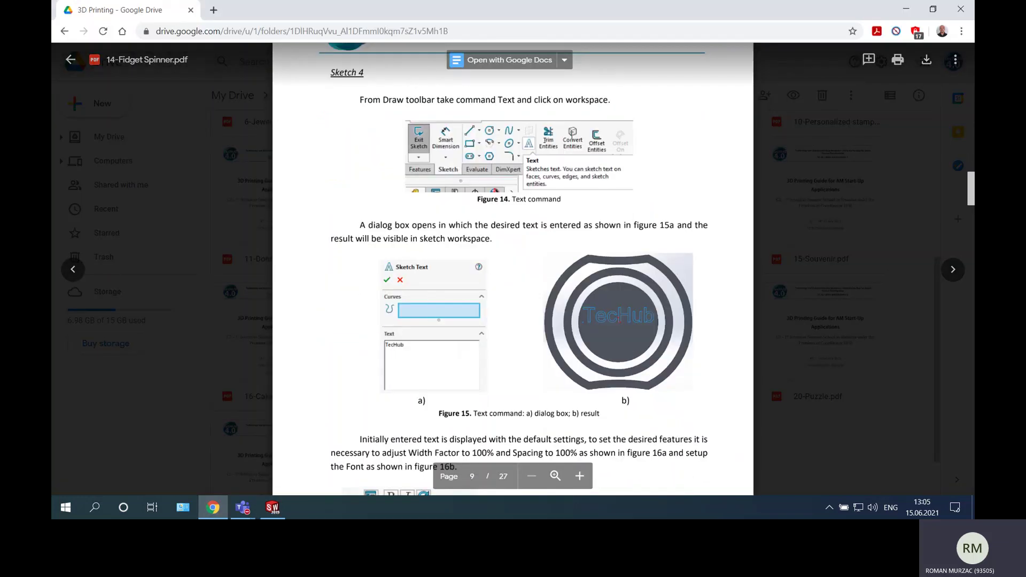
left_click(272, 508)
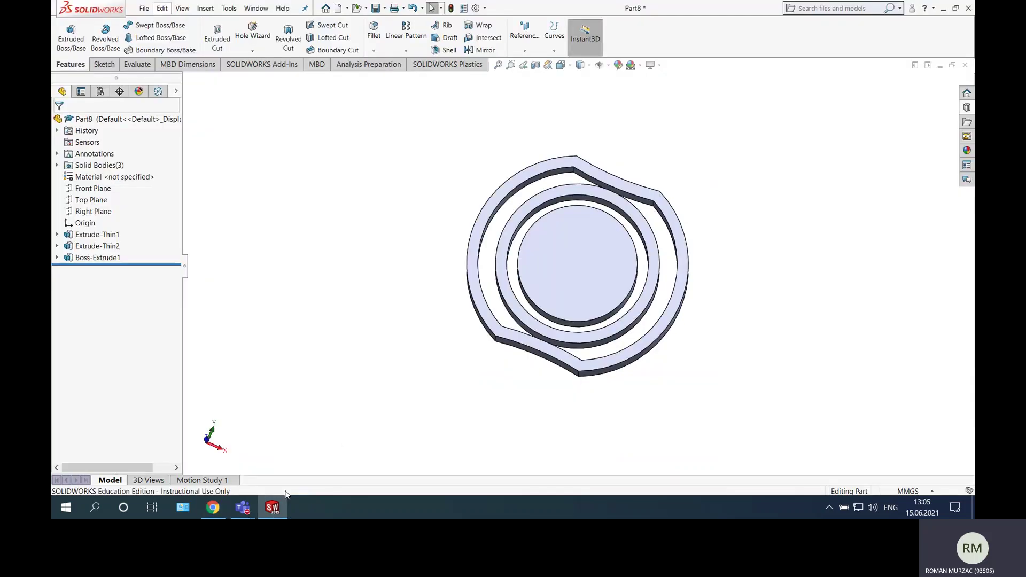
left_click(115, 65)
left_click(66, 32)
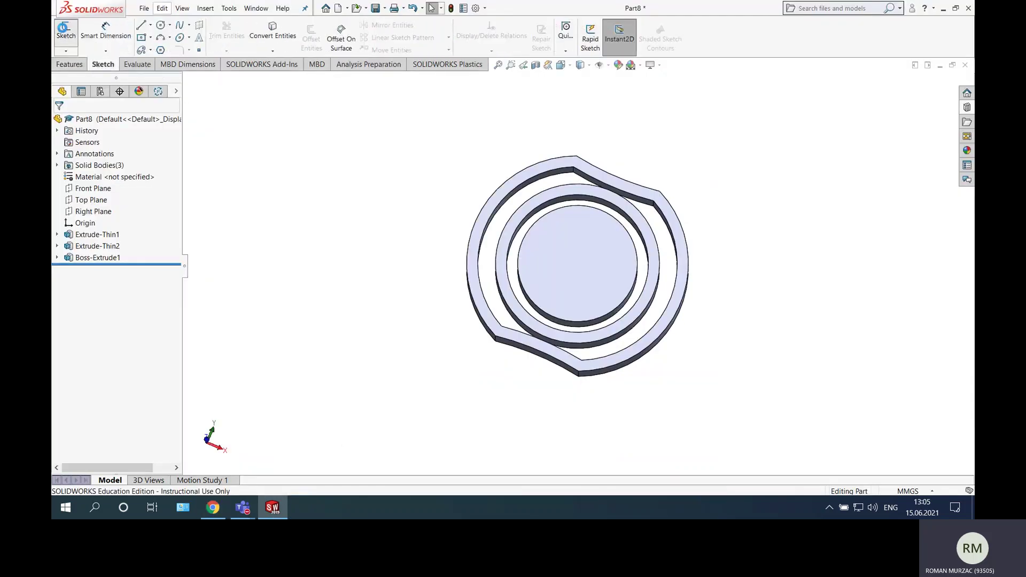
left_click(573, 256)
right_click(97, 259)
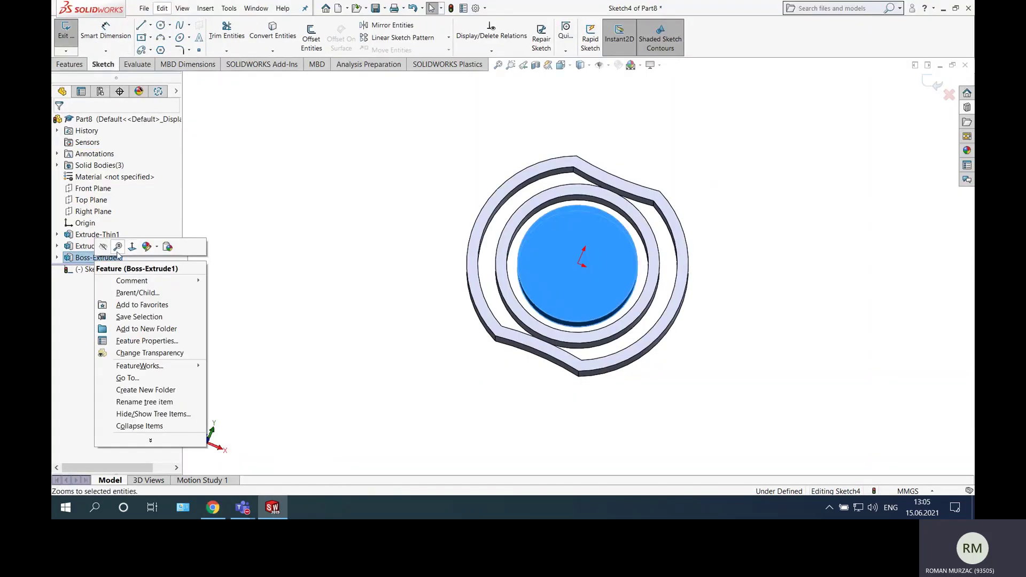
left_click(132, 247)
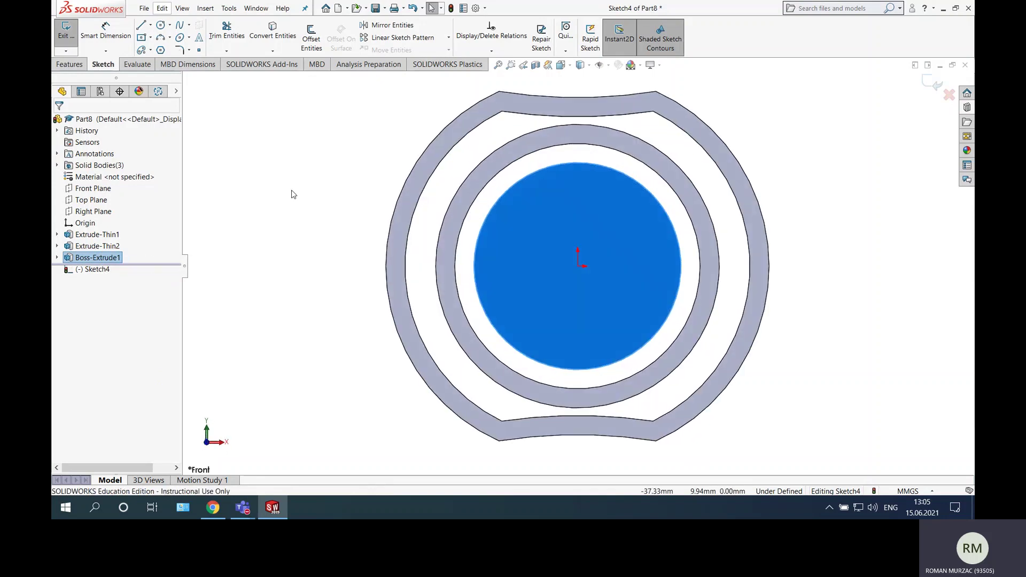
left_click(293, 194)
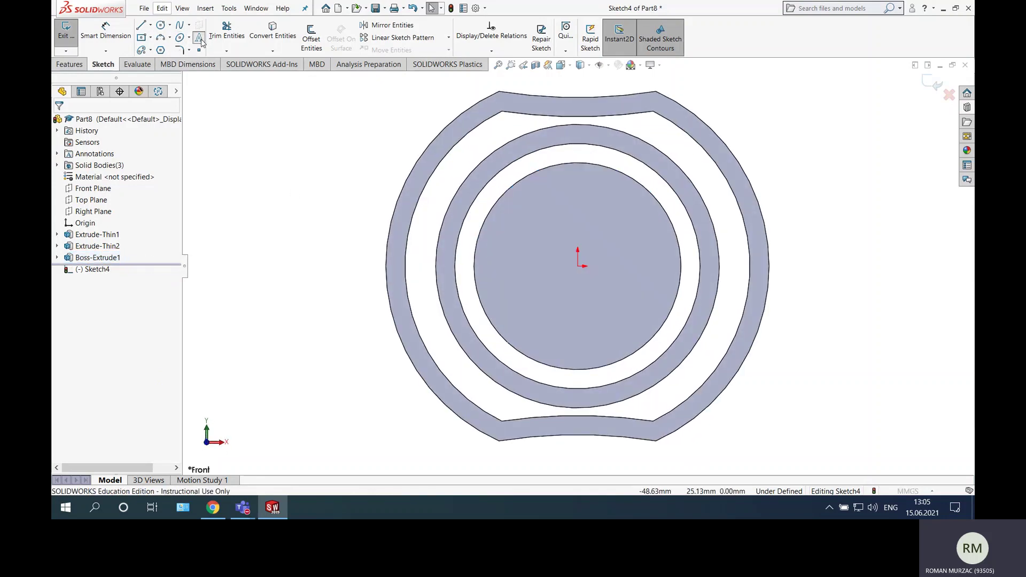
Draw a horizontal centerline through the origin across the full width of the central disc.
left_click(198, 38)
key("Escape")
left_click(150, 25)
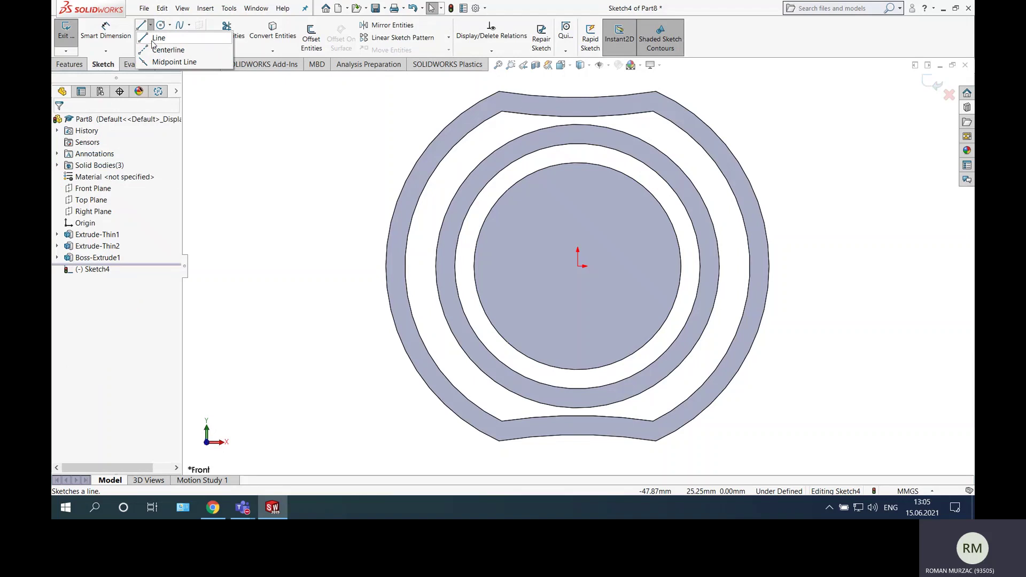
left_click(146, 50)
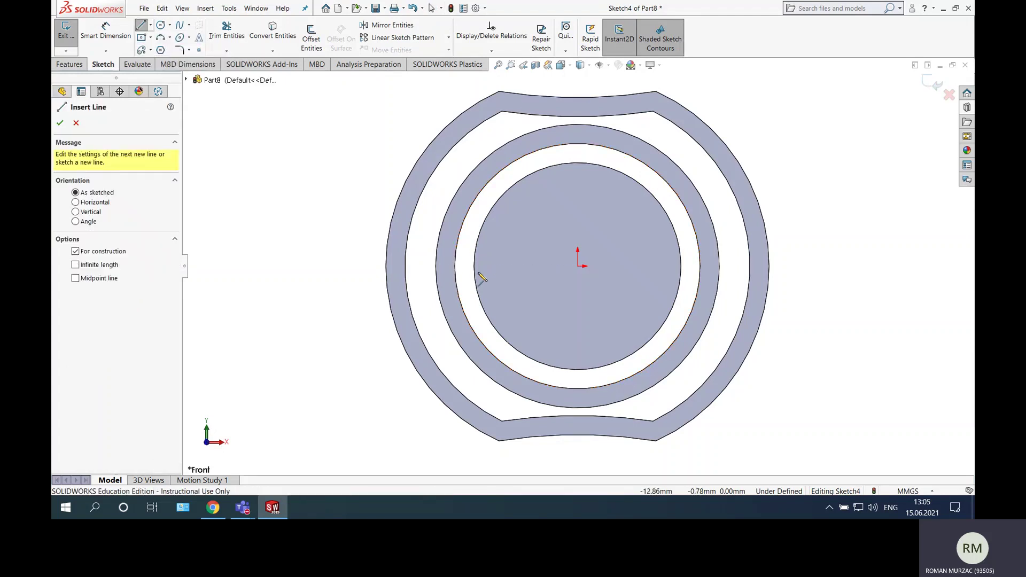
left_click(474, 265)
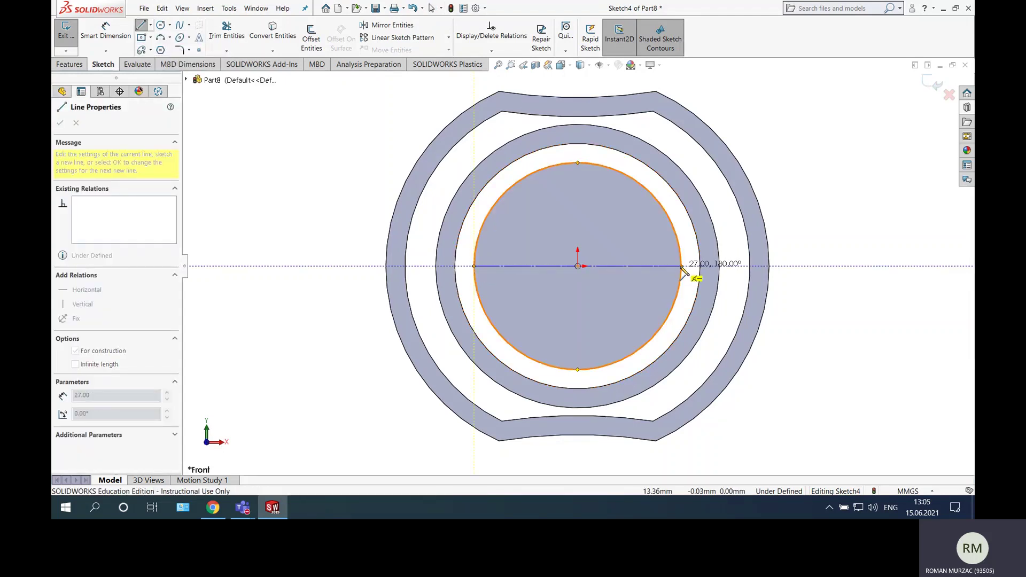
left_click(681, 266)
key("Escape")
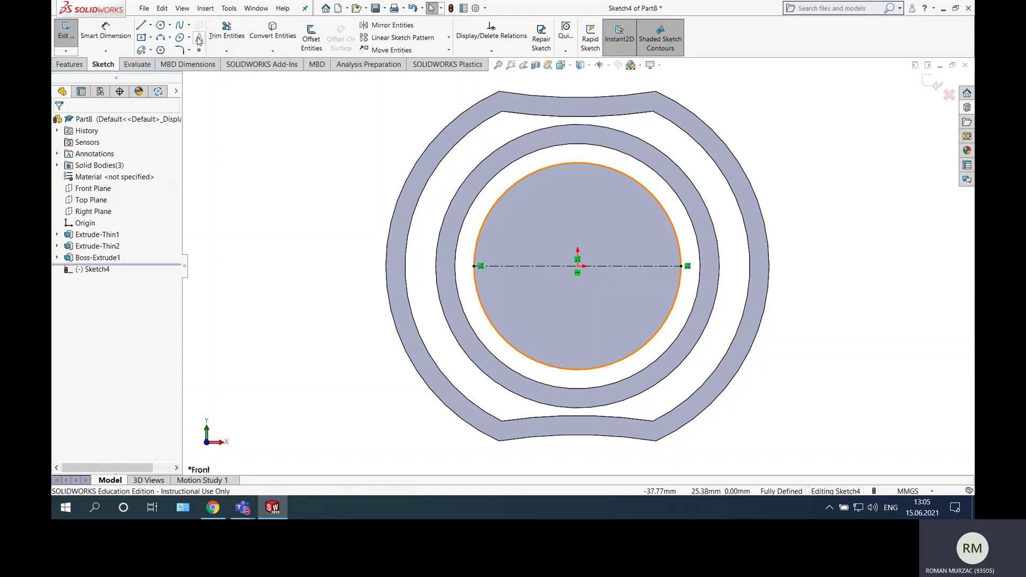
Add the sketch text "TecHUB" along the centerline on the disc and centre-align it.
left_click(198, 38)
left_click(528, 266)
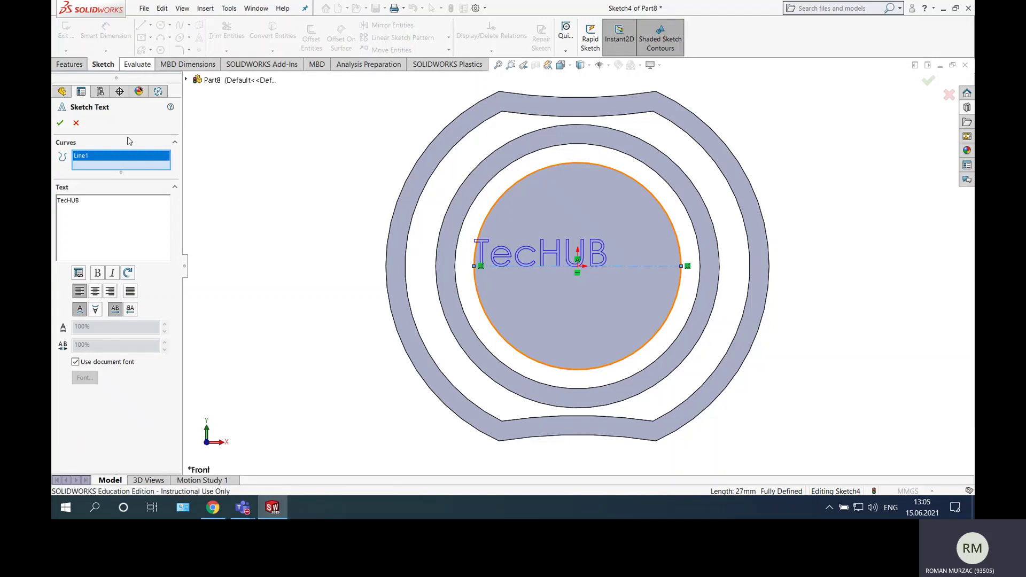
left_click(95, 291)
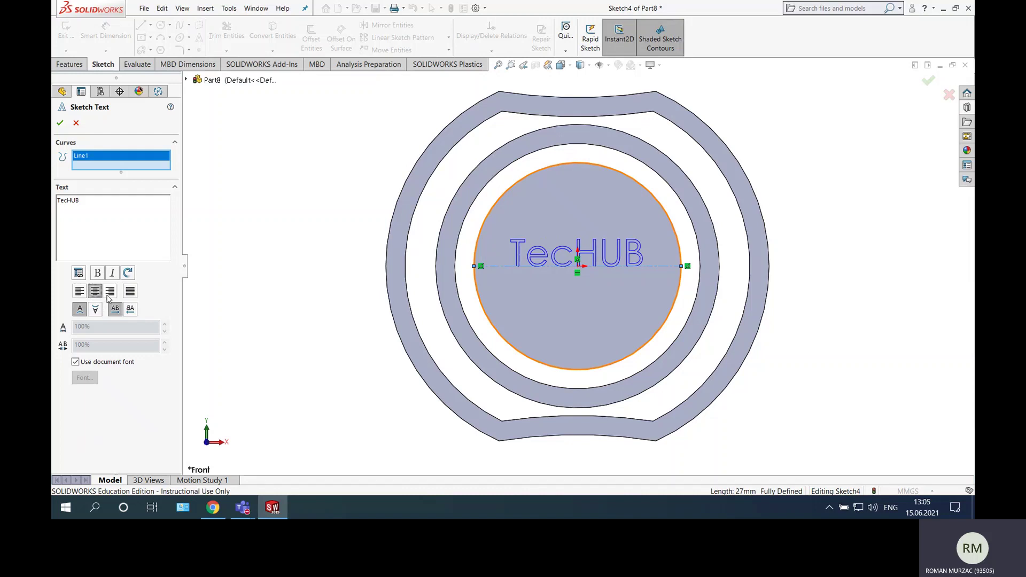
Override the document font for the TecHUB text with Arial Narrow Bold at a height of 4 mm.
left_click(75, 363)
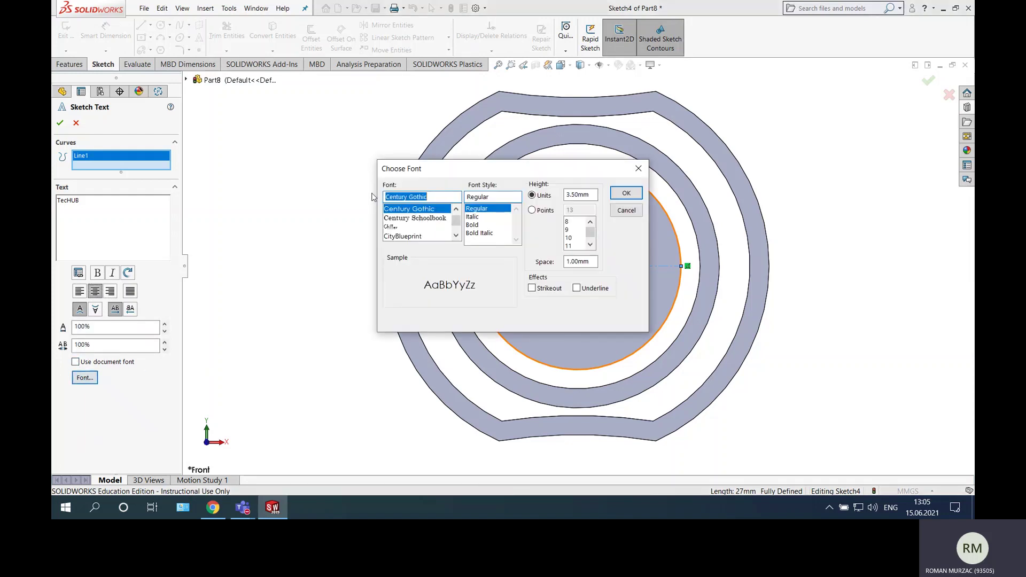
scroll(417, 222, "up", 5)
left_click(410, 209)
scroll(494, 229, "down", 1)
left_click(494, 217)
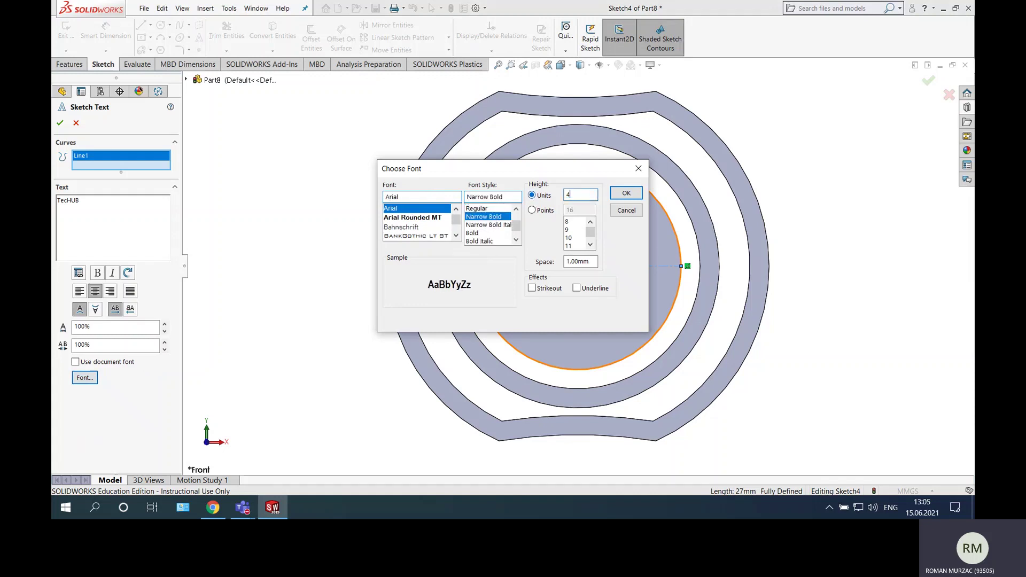
type("4")
key("Return")
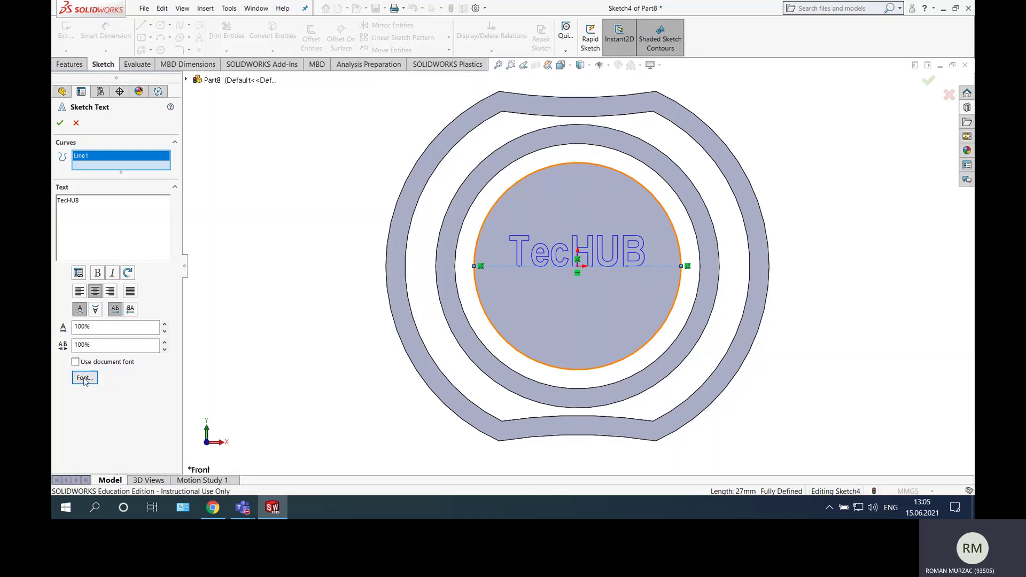
Set the TecHUB text's font height to 5 mm and accept the sketch text.
key("Return")
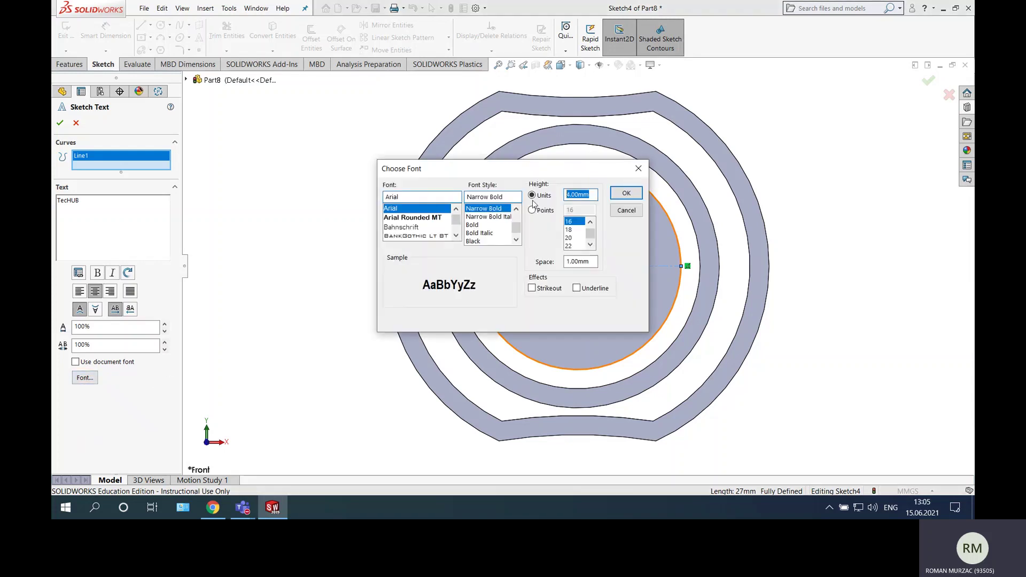
type("5")
key("Return")
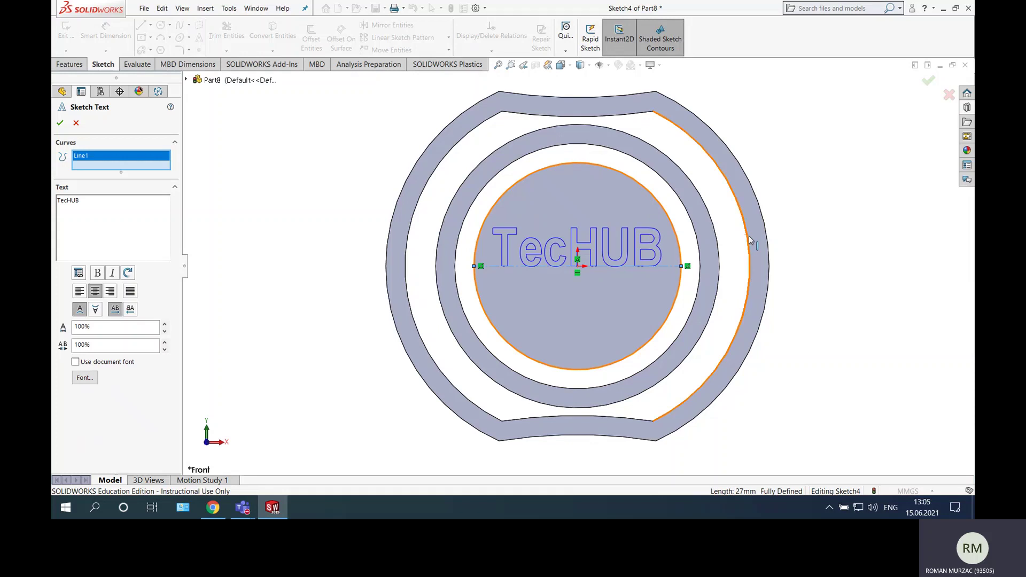
left_click(928, 80)
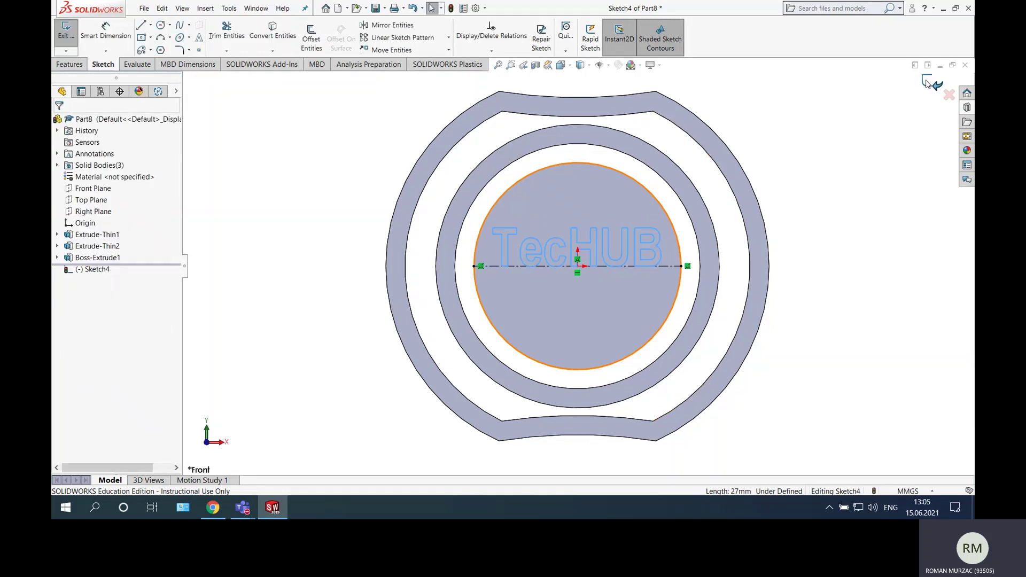
Review the guide's font settings for the TecHub and "4.0" texts and its instructions for the extruded cut of Feature 4.
left_click(212, 507)
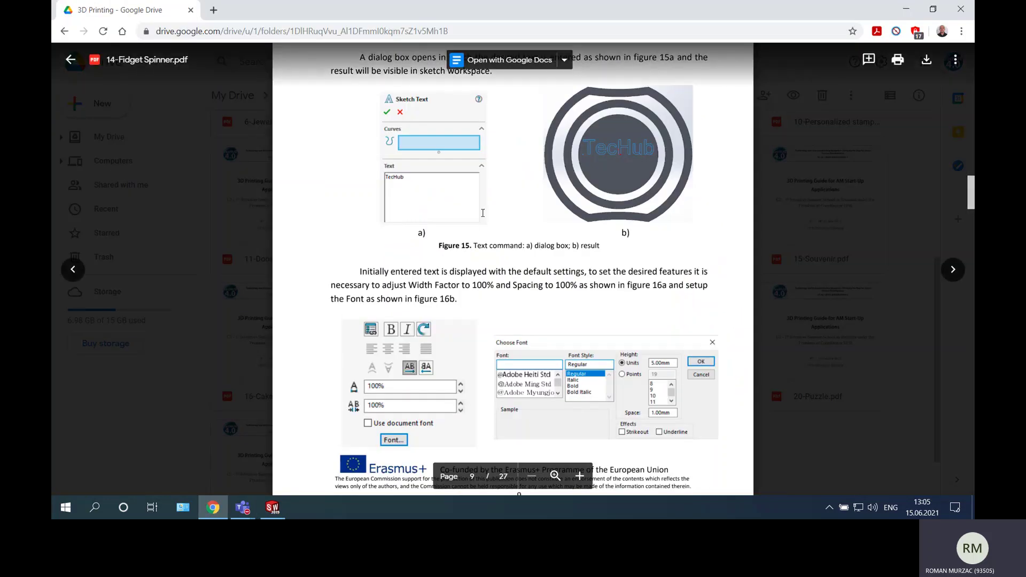
scroll(483, 212, "down", 1)
scroll(483, 212, "down", 8)
scroll(622, 204, "up", 6)
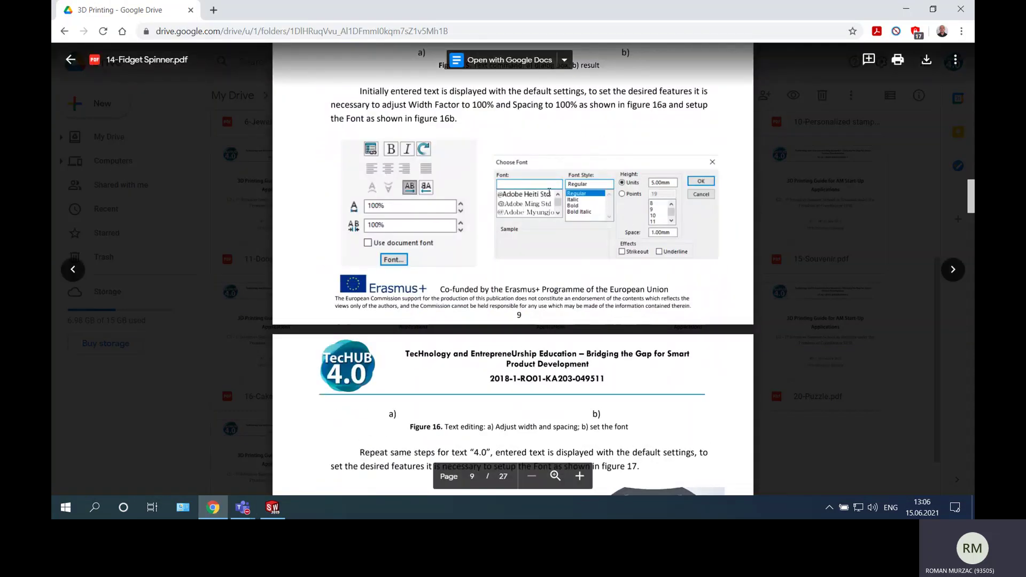
scroll(549, 191, "down", 8)
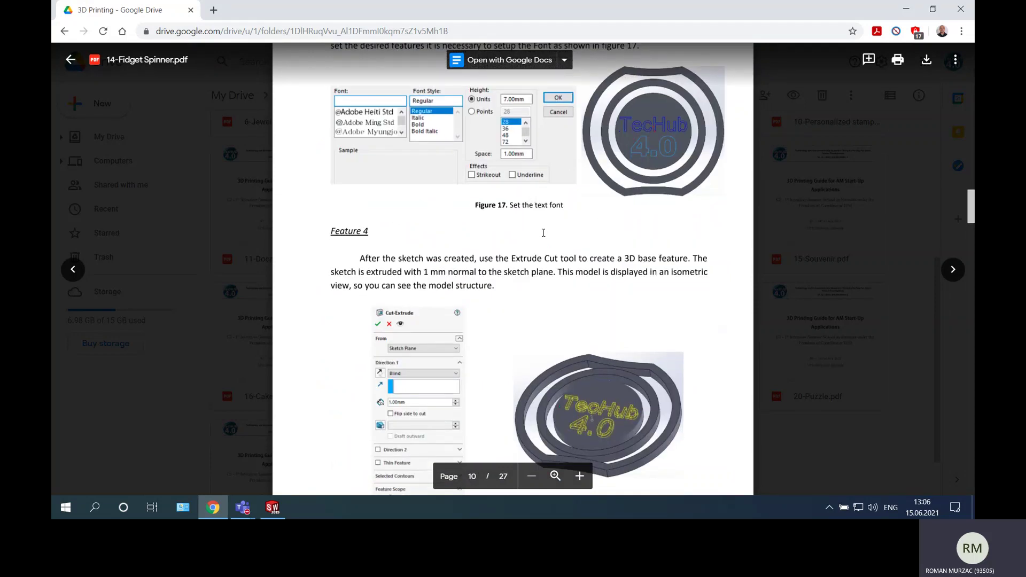
scroll(543, 232, "down", 3)
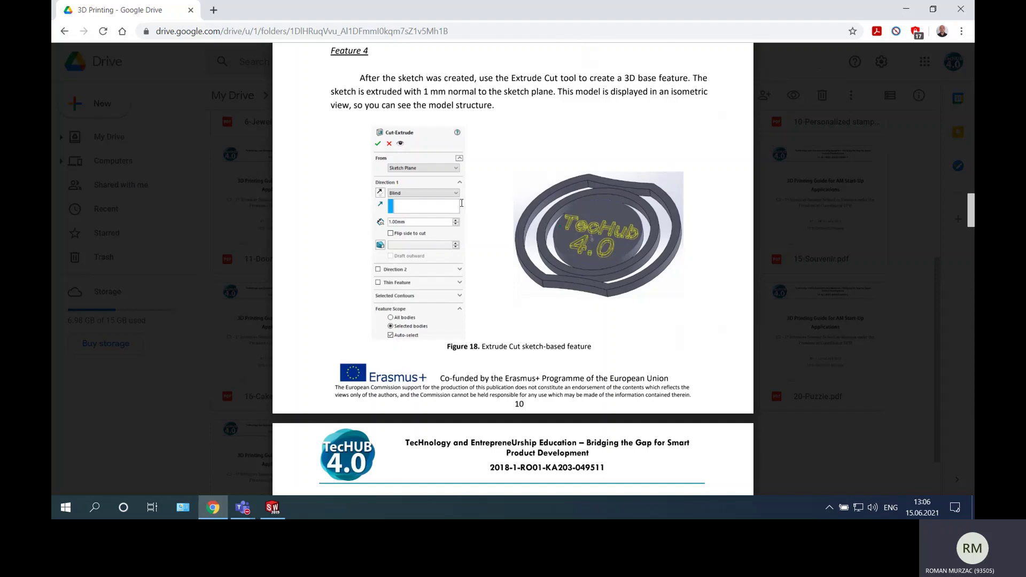
Switch to SOLIDWORKS and cut the TecHUB text sketch 1 mm deep into the central disc with Extruded Cut.
left_click(273, 507)
left_click(68, 32)
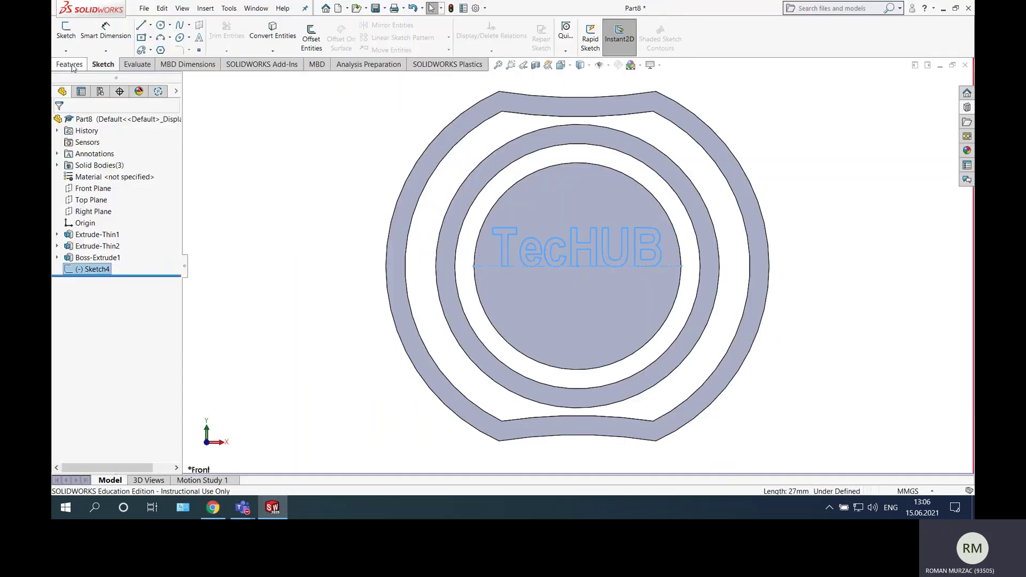
left_click(71, 34)
key("Escape")
left_click(220, 37)
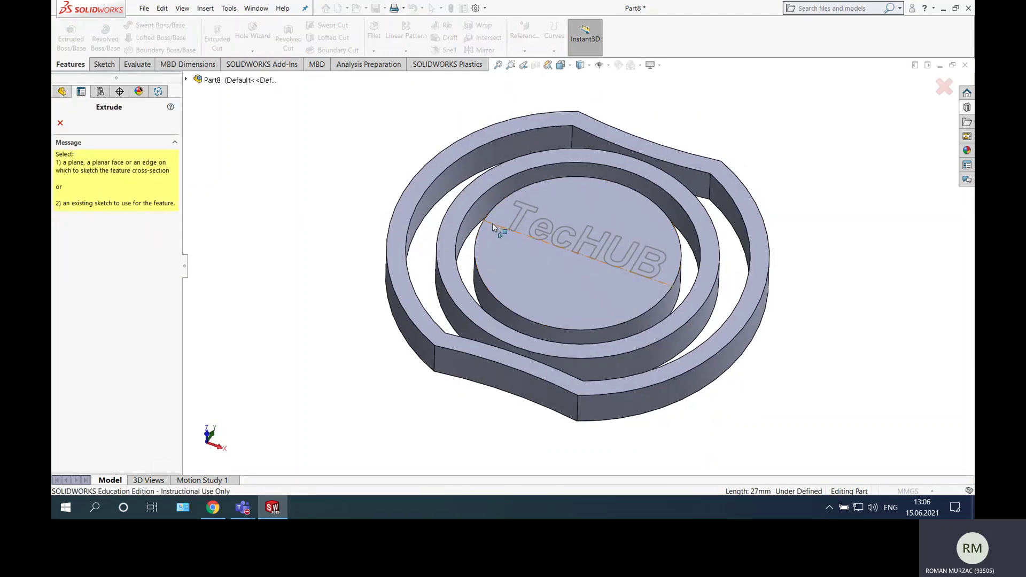
left_click(492, 224)
type("1.00mm")
key("Return")
mouse_move(327, 199)
middle_mouse_down()
mouse_move(336, 242)
mouse_move(305, 291)
mouse_move(291, 286)
mouse_move(335, 231)
mouse_move(347, 257)
mouse_move(351, 229)
mouse_move(322, 186)
mouse_move(303, 195)
mouse_move(318, 202)
mouse_move(322, 187)
middle_mouse_up()
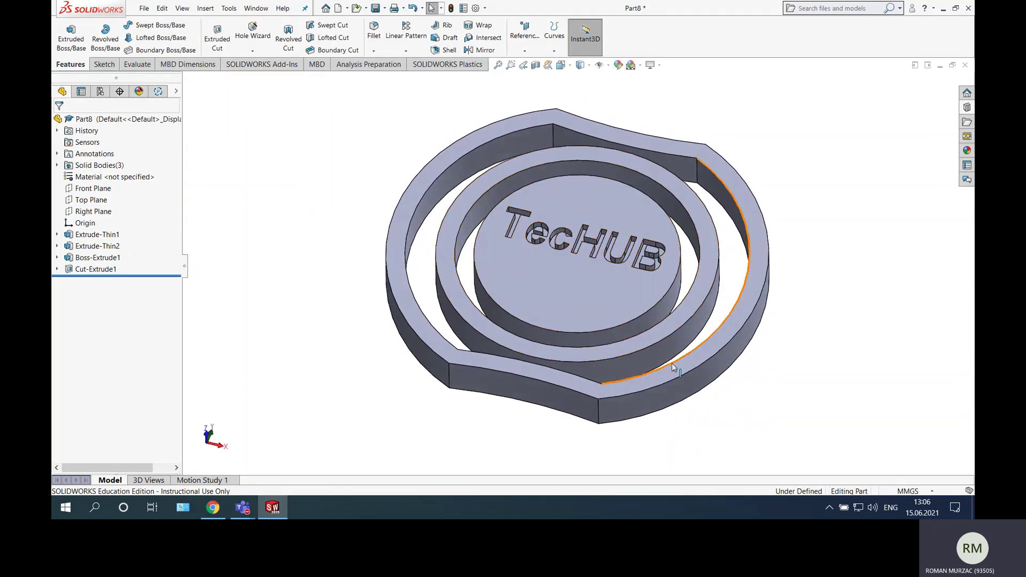
middle_click_drag(673, 368, 587, 264)
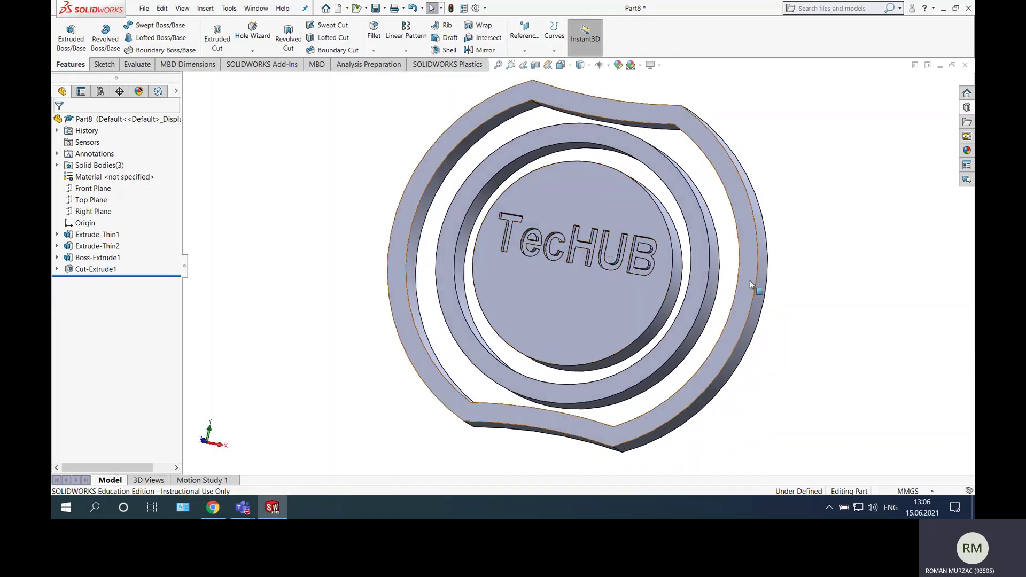
Switch to the PDF guide in Chrome and review its instructions for Sketch 5 and the Cut Revolve of Feature 5.
left_click(212, 508)
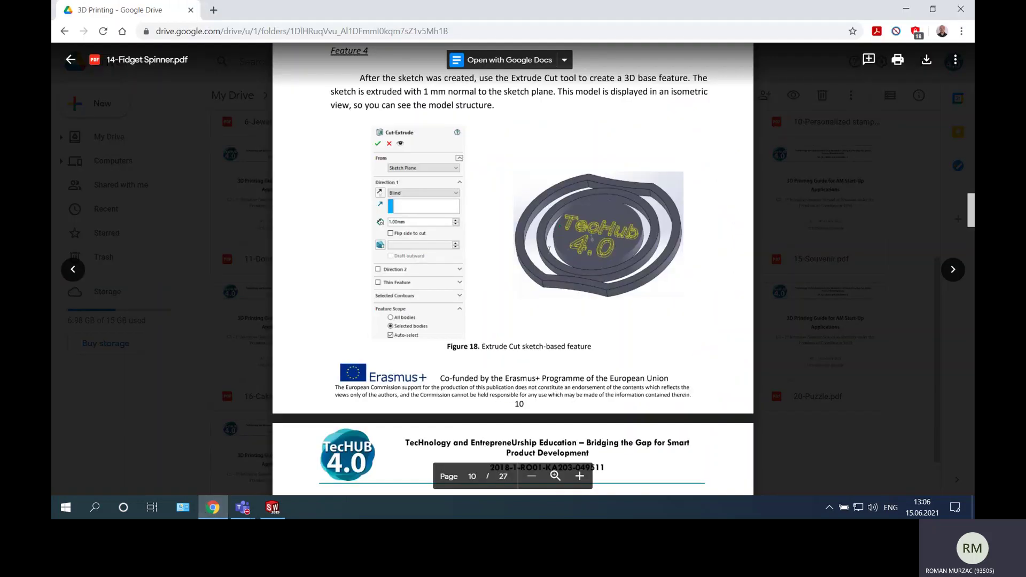
scroll(526, 211, "down", 1)
scroll(528, 201, "down", 5)
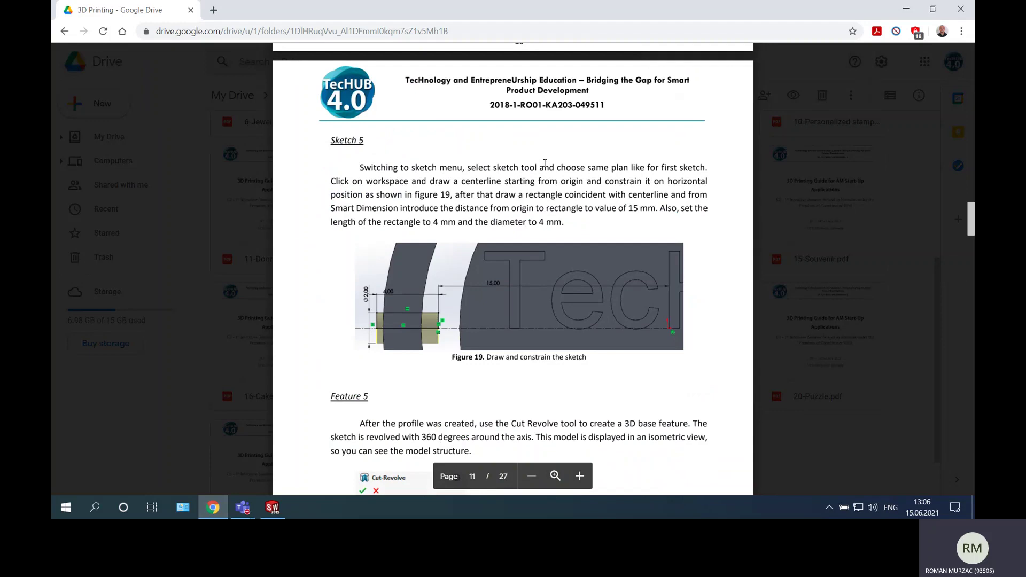
scroll(545, 163, "down", 1)
scroll(446, 232, "down", 1)
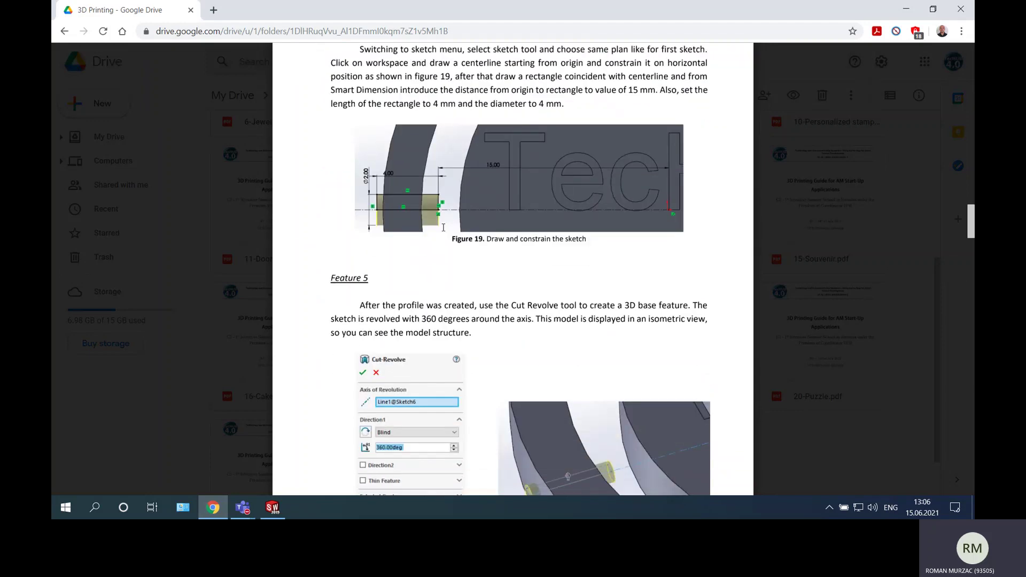
scroll(439, 203, "down", 2)
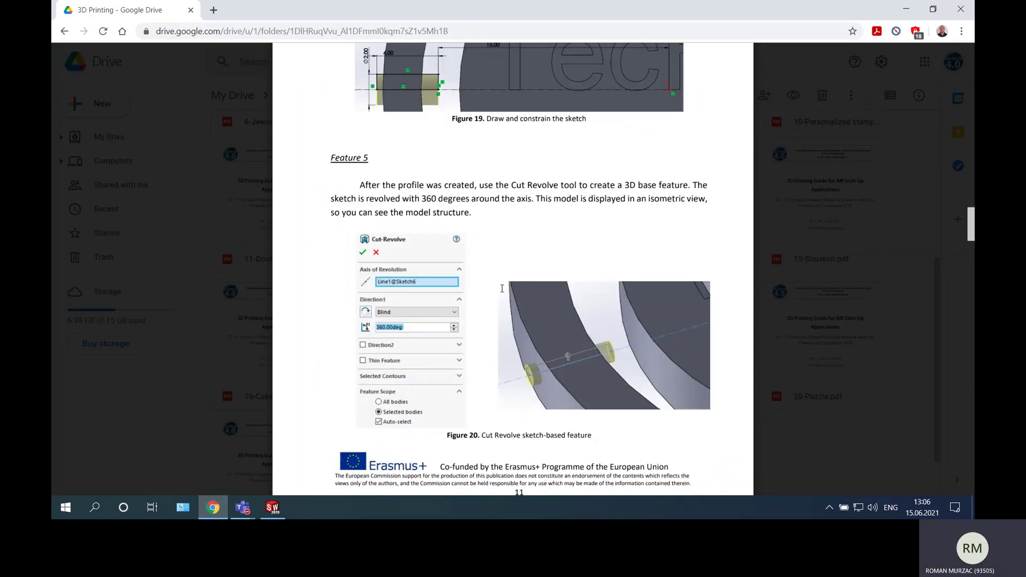
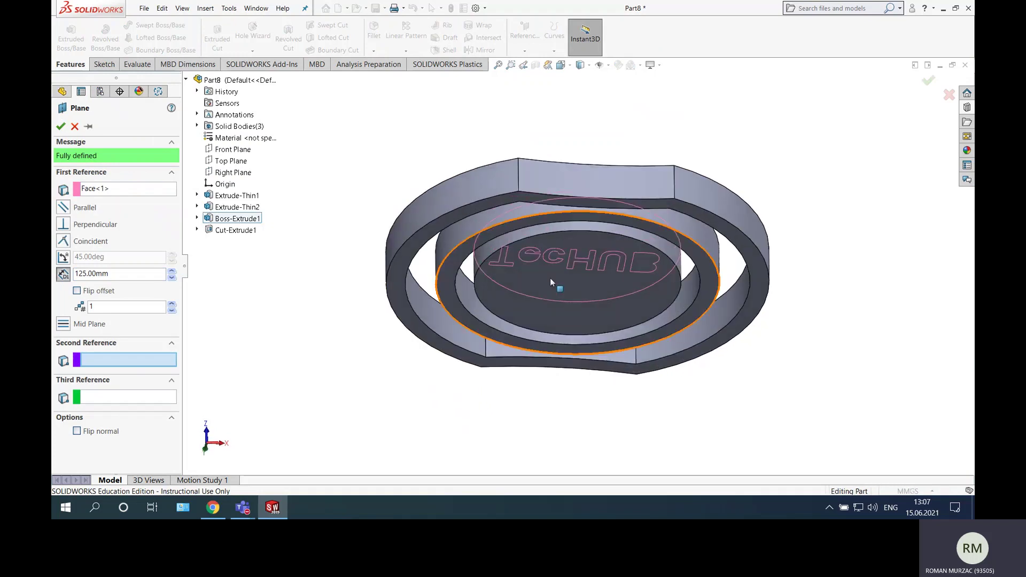
Create a reference plane midway between the two flat faces of the central disc.
left_click(556, 328)
middle_click_drag(397, 173, 300, 284)
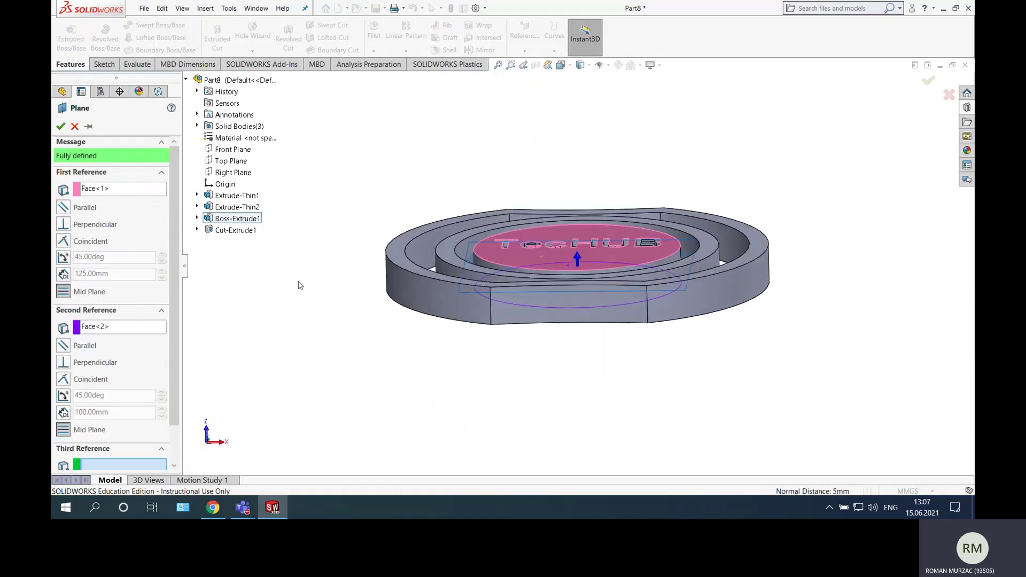
left_click(60, 127)
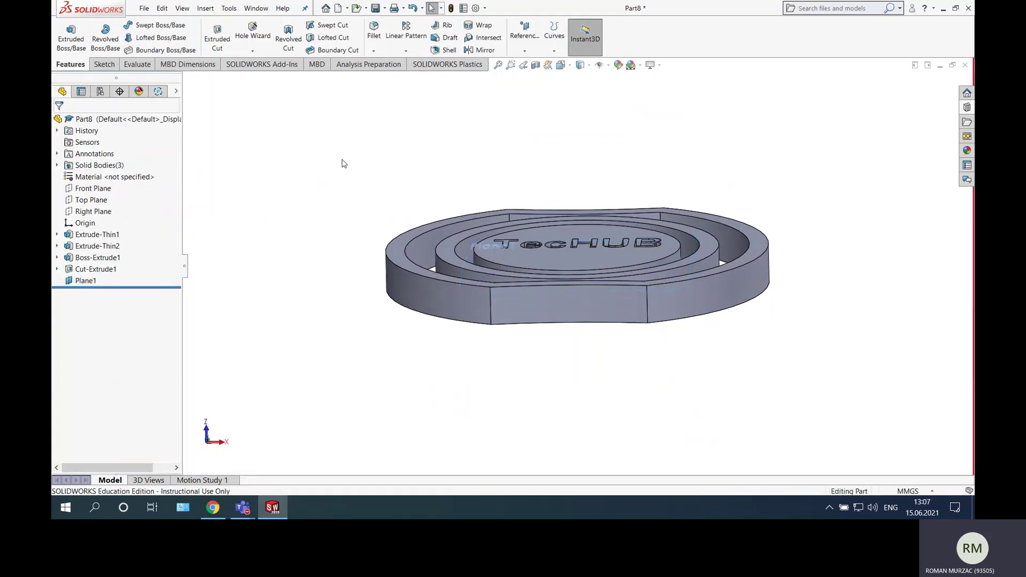
key("ctrl+8")
Open a sketch on the disc's mid-plane and draw a horizontal centerline about 30 mm long from the origin outward past the outer ring.
left_click(105, 65)
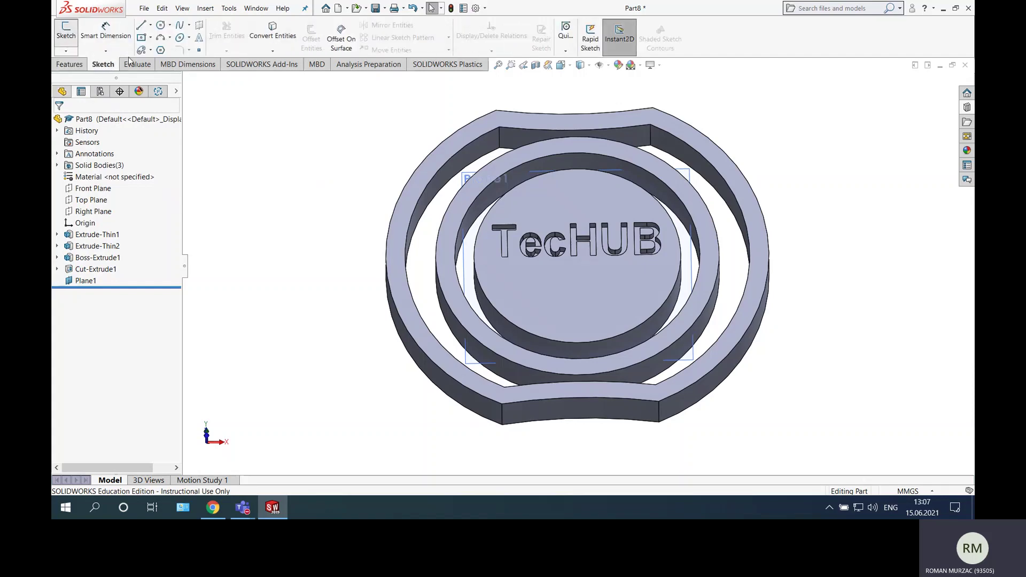
left_click(65, 30)
left_click(469, 258)
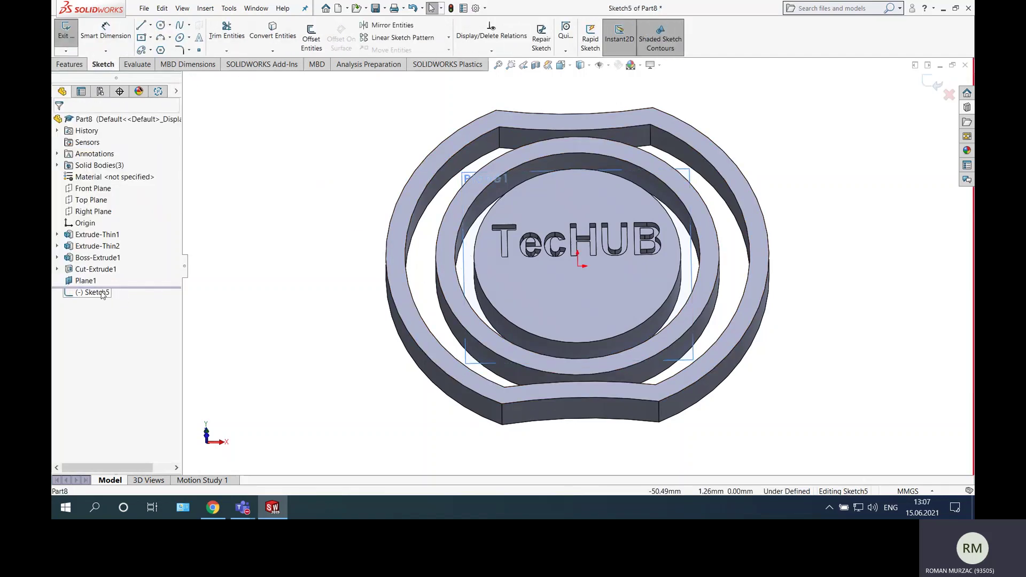
right_click(103, 293)
left_click(120, 277)
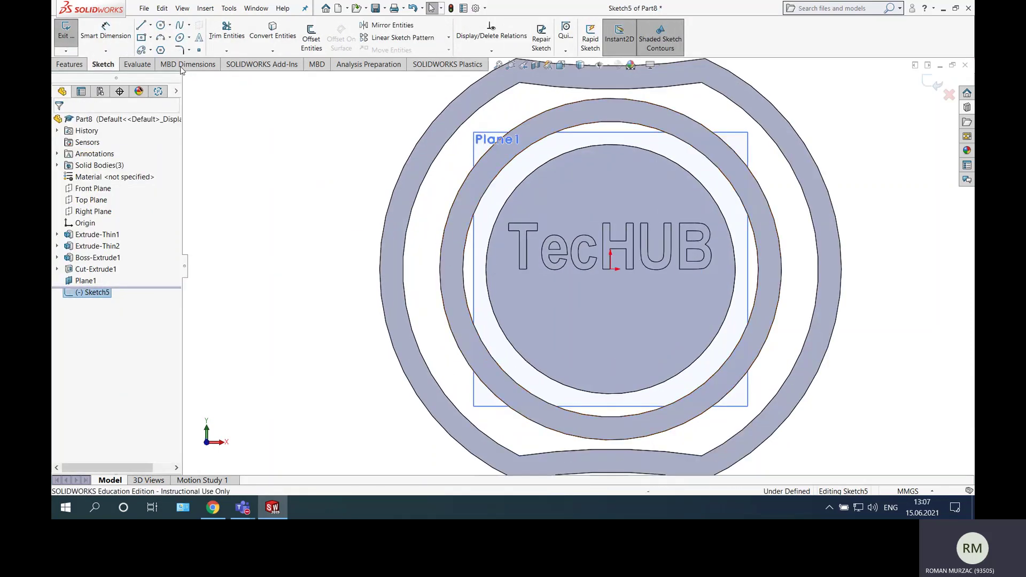
left_click(151, 25)
left_click(163, 51)
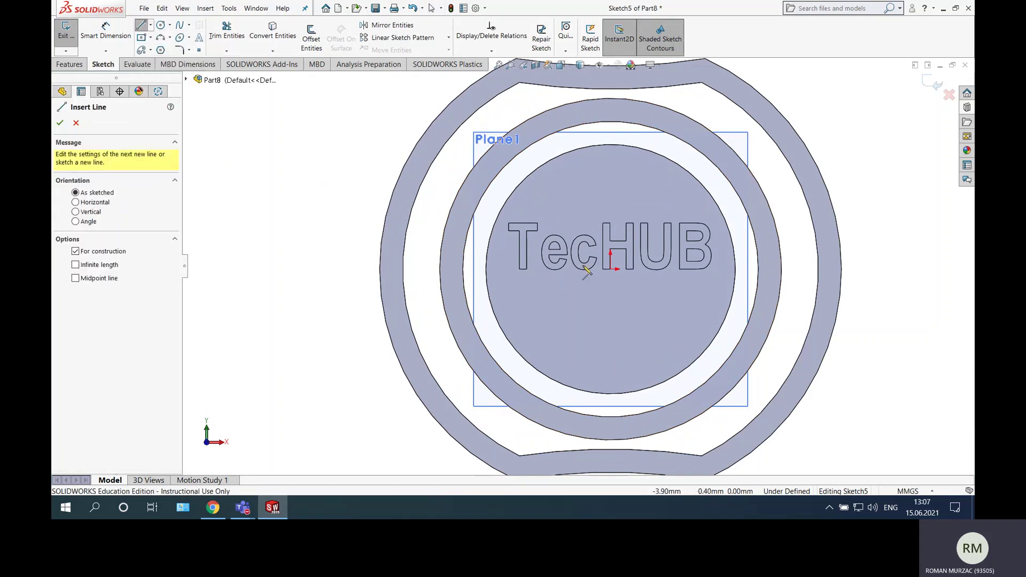
left_click_drag(610, 269, 335, 269)
key("Escape")
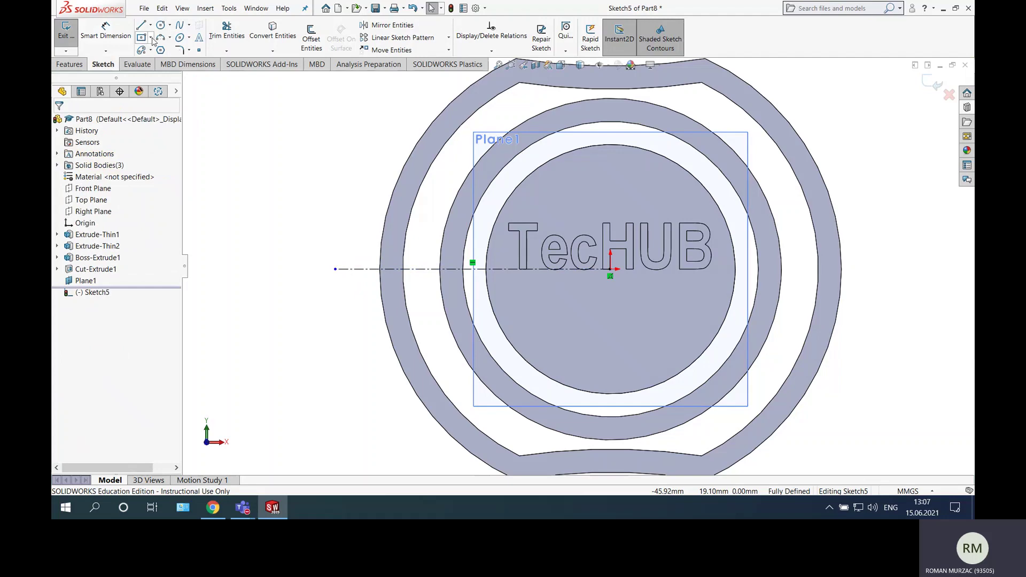
Sketch a corner rectangle about 5.8 by 2.5 mm across the outer ring with its lower edge on the centerline.
left_click(151, 37)
left_click(181, 46)
scroll(402, 249, "down", 3)
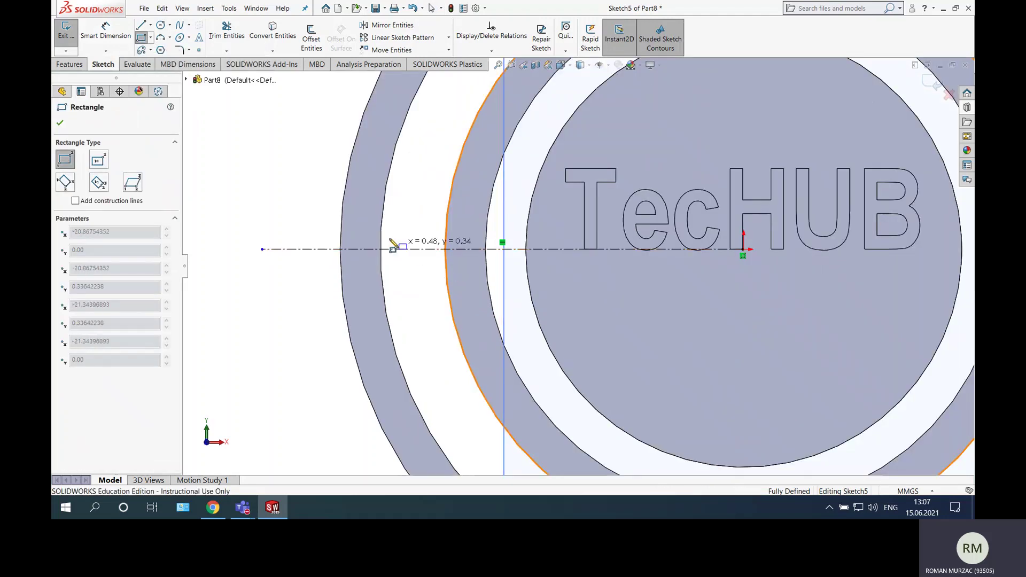
left_click_drag(407, 249, 313, 207)
key("Escape")
Dimension the rectangle's upper edge to the centerline as a diameter of 4 mm.
left_click(106, 32)
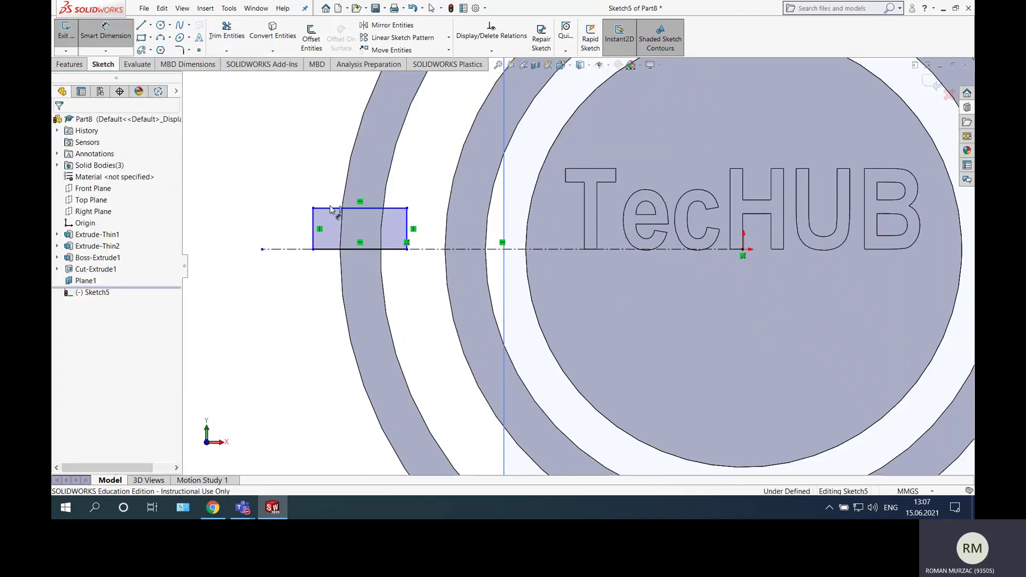
left_click(288, 249)
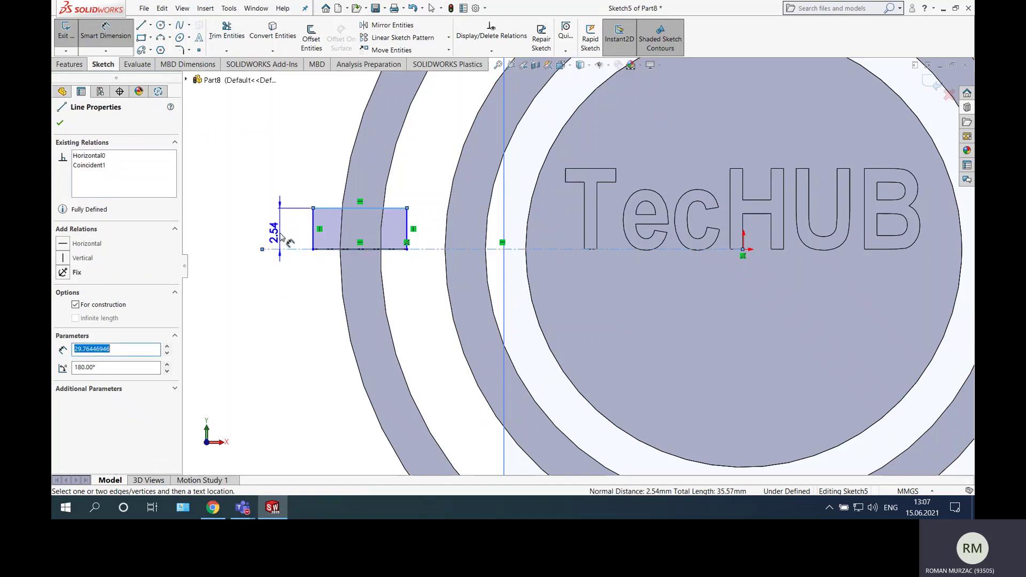
left_click(286, 274)
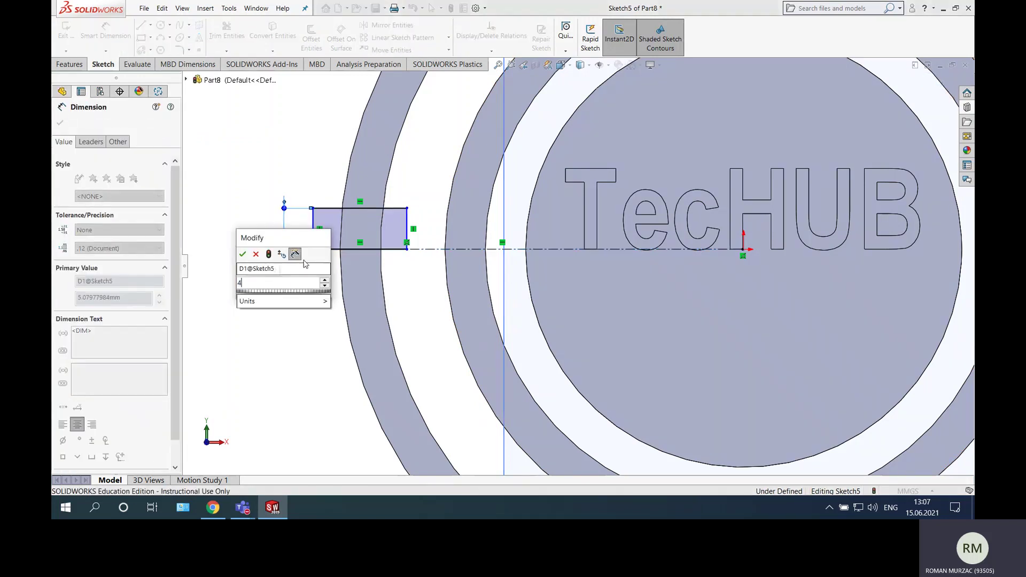
type("4")
key("Return")
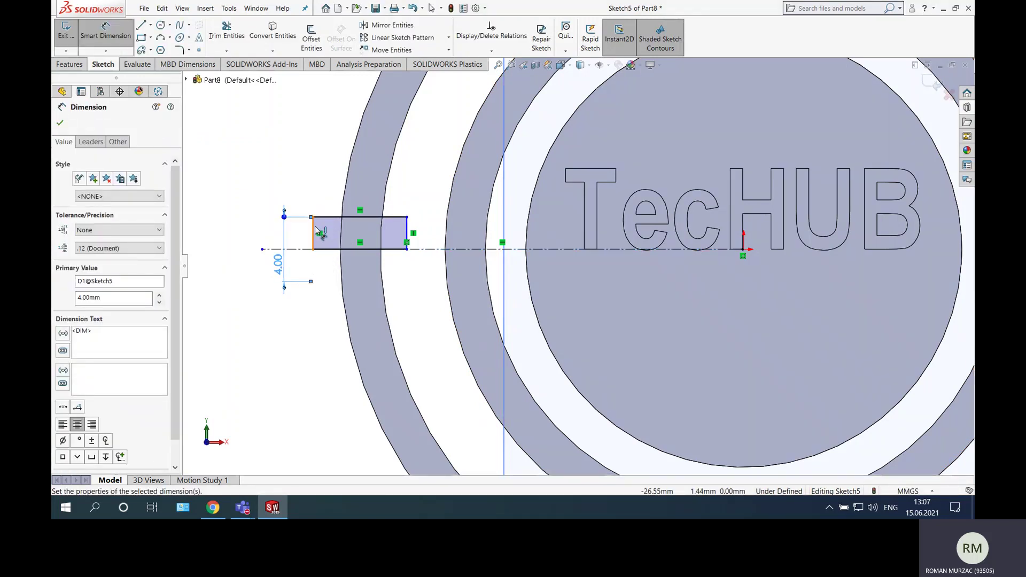
Dimension the distance from the rectangle's outer vertical edge to the origin as 25 mm.
left_click(314, 231)
left_click(743, 249)
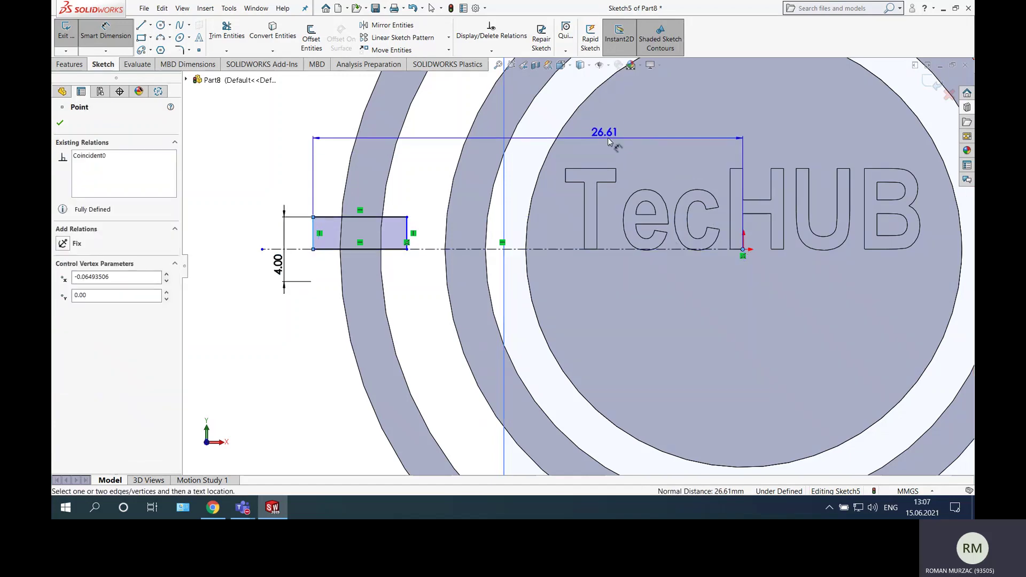
left_click(610, 137)
type("25")
key("Return")
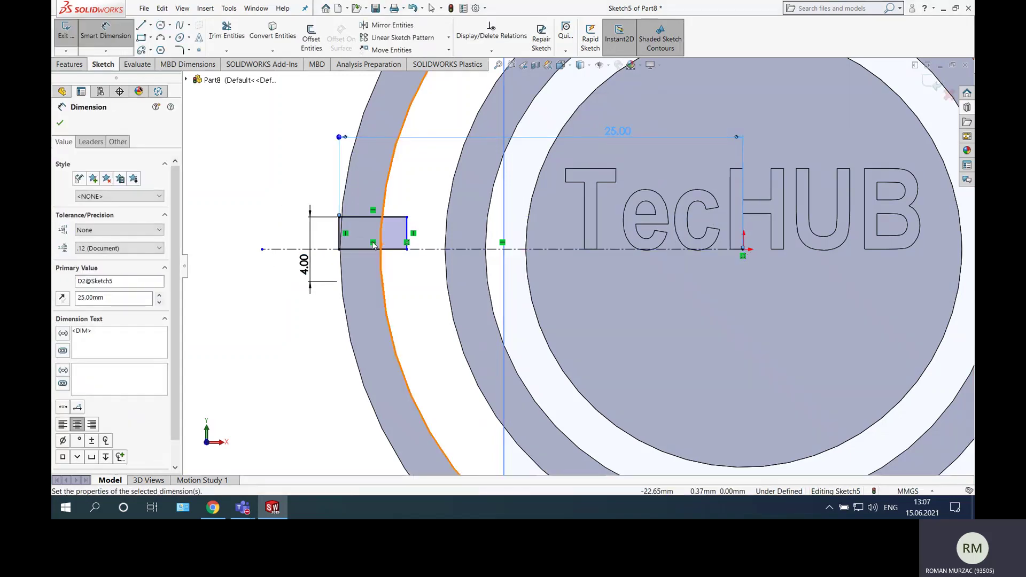
scroll(372, 245, "down", 6)
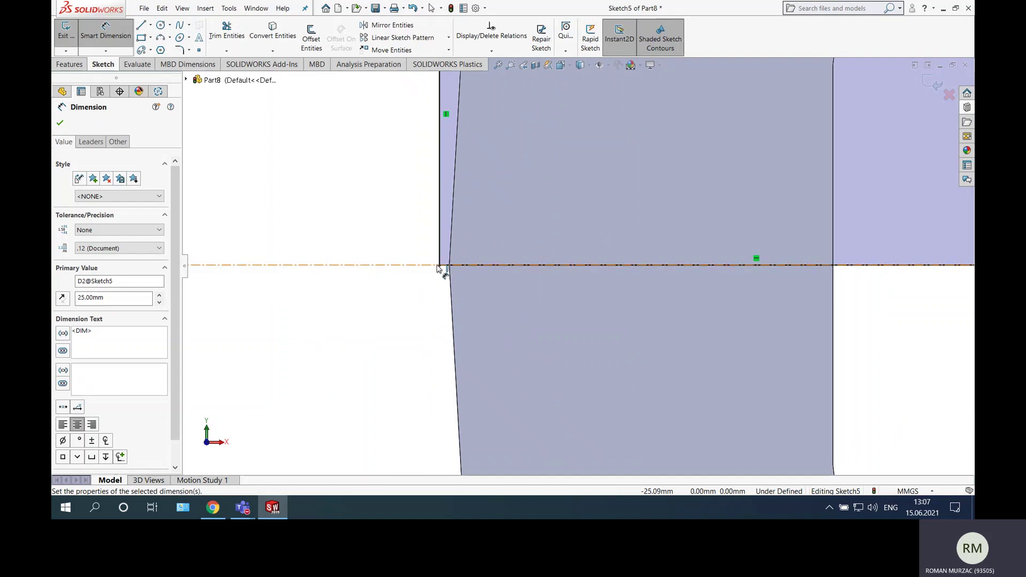
scroll(447, 269, "up", 6)
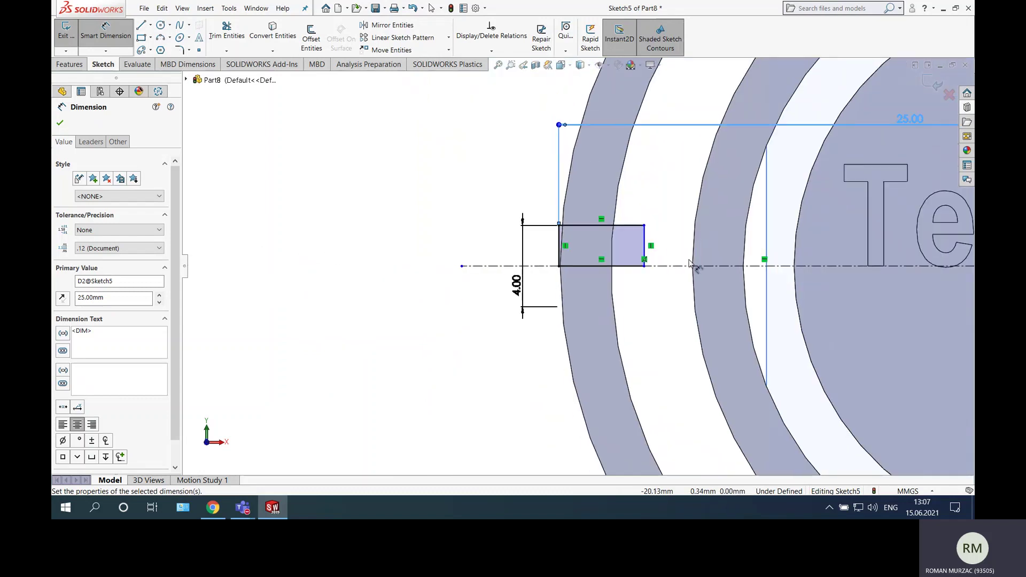
Dimension the distance from the rectangle's inner vertical edge to the origin as 20 mm.
left_click(534, 226)
scroll(601, 252, "up", 3)
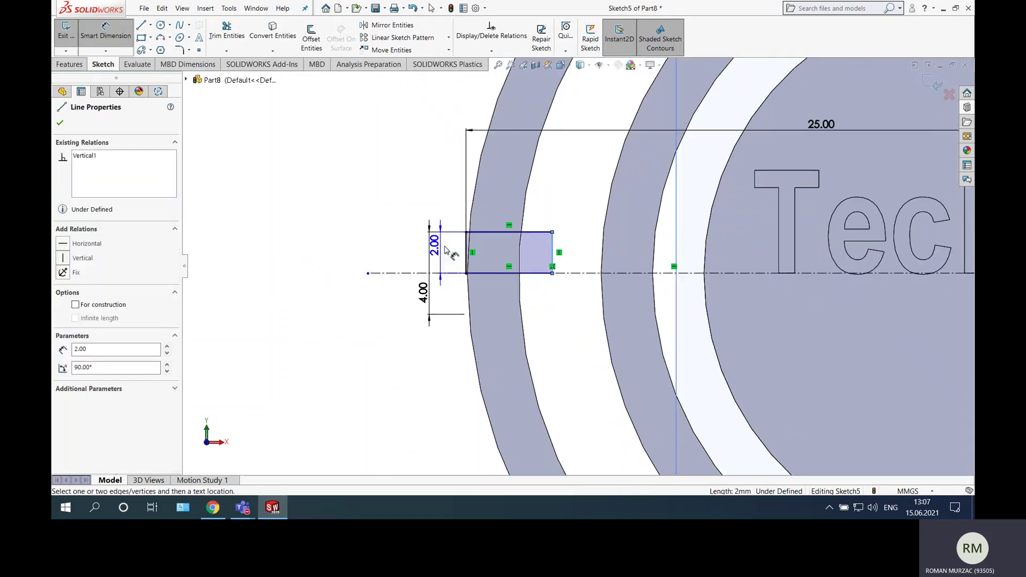
scroll(762, 287, "up", 4)
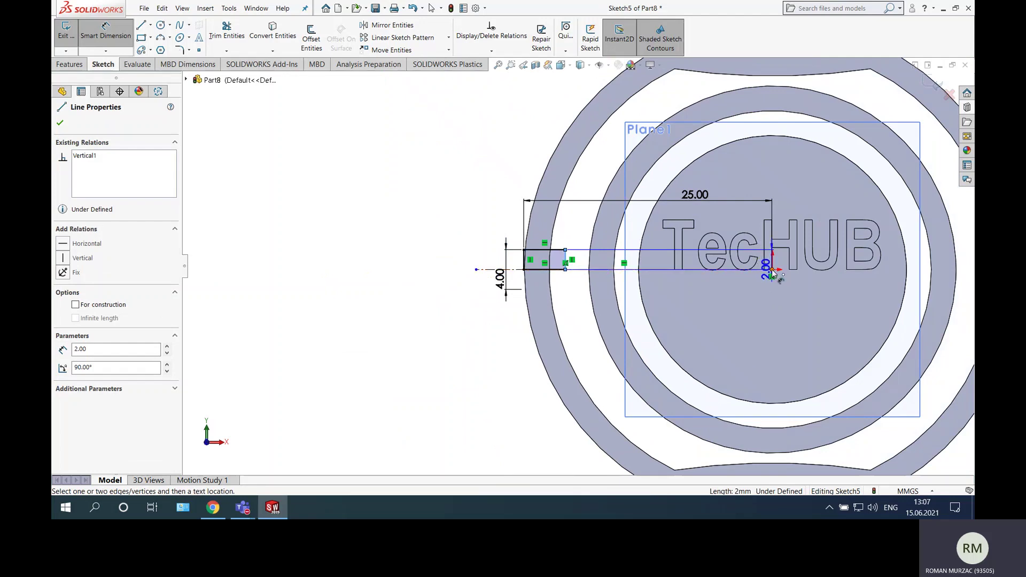
left_click(773, 271)
left_click(727, 313)
type("20")
key("Return")
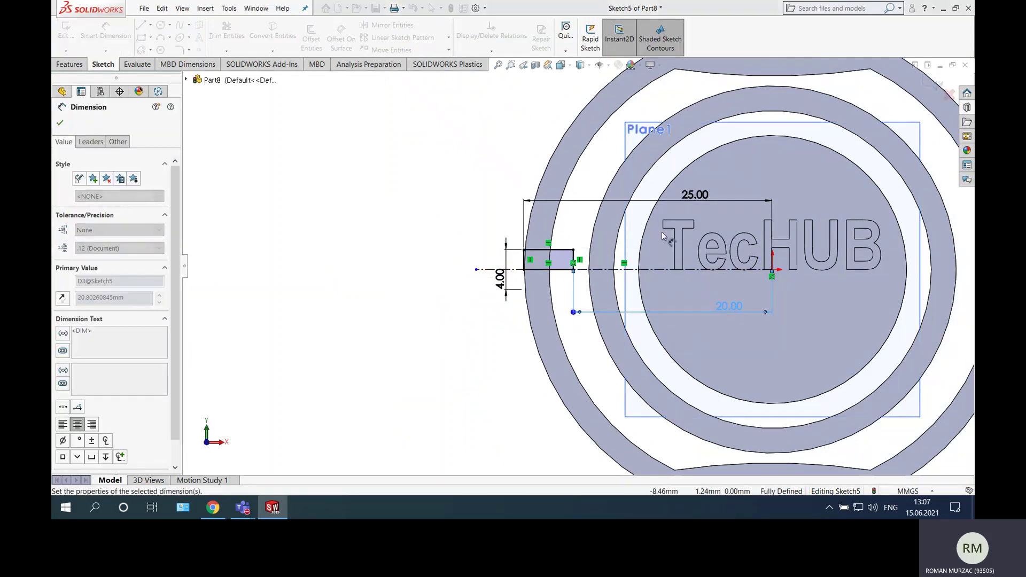
key("Escape")
scroll(617, 251, "down", 3)
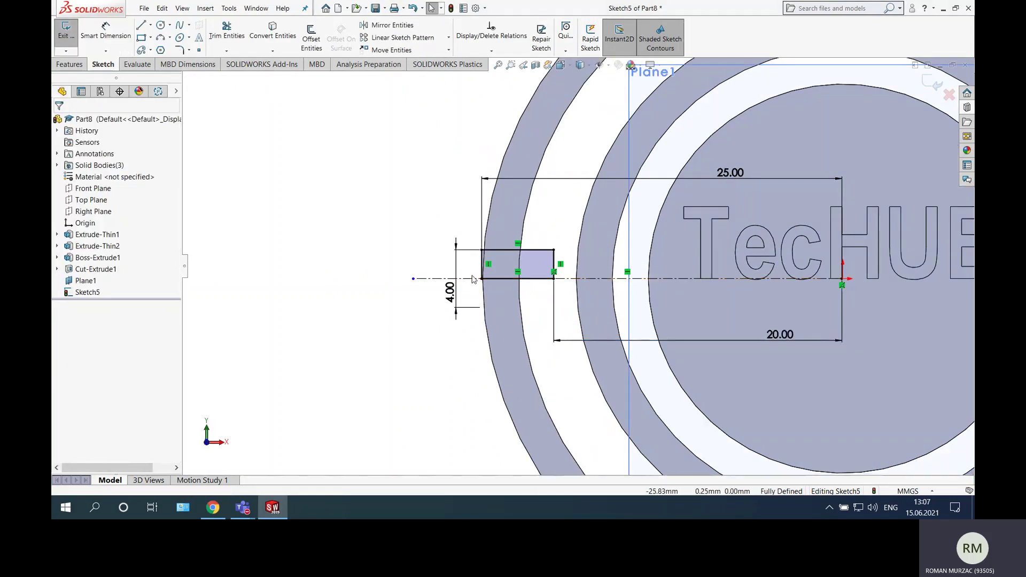
key("z")
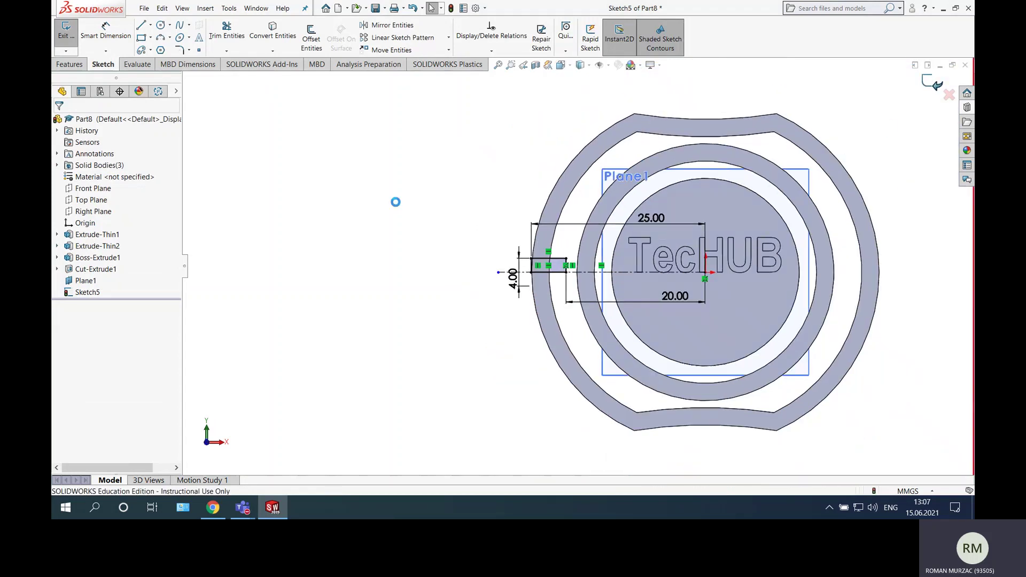
Exit the sketch and revolve-cut the rectangle 360 degrees about the centerline to make a hole through the outer ring.
key("ctrl+b")
left_click(75, 65)
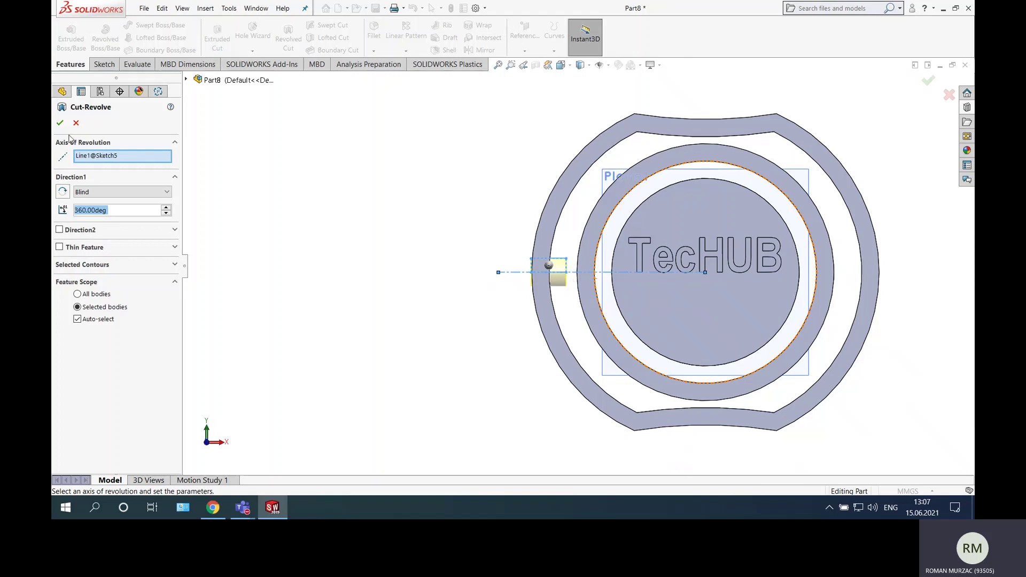
middle_click_drag(394, 289, 639, 272)
scroll(636, 271, "down", 5)
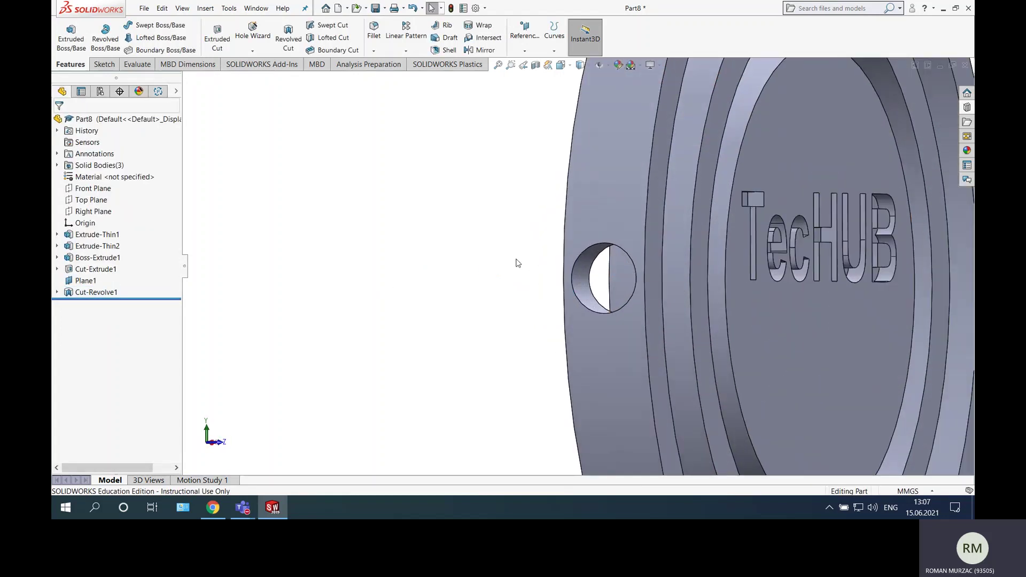
scroll(516, 262, "up", 5)
middle_click_drag(339, 287, 364, 187)
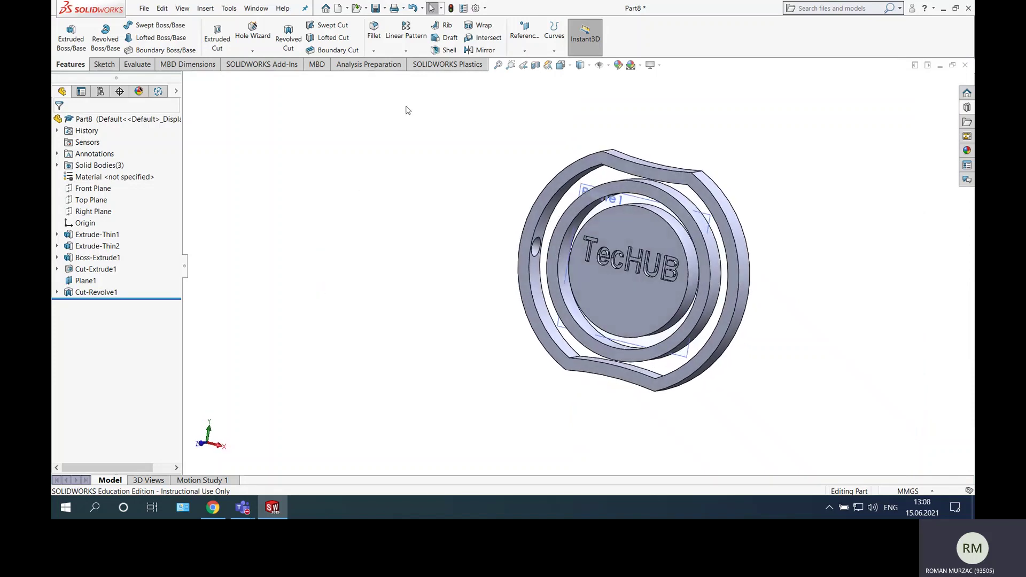
Mirror the revolved cut about the Right Plane to add a matching hole on the opposite side of the outer ring.
left_click(484, 50)
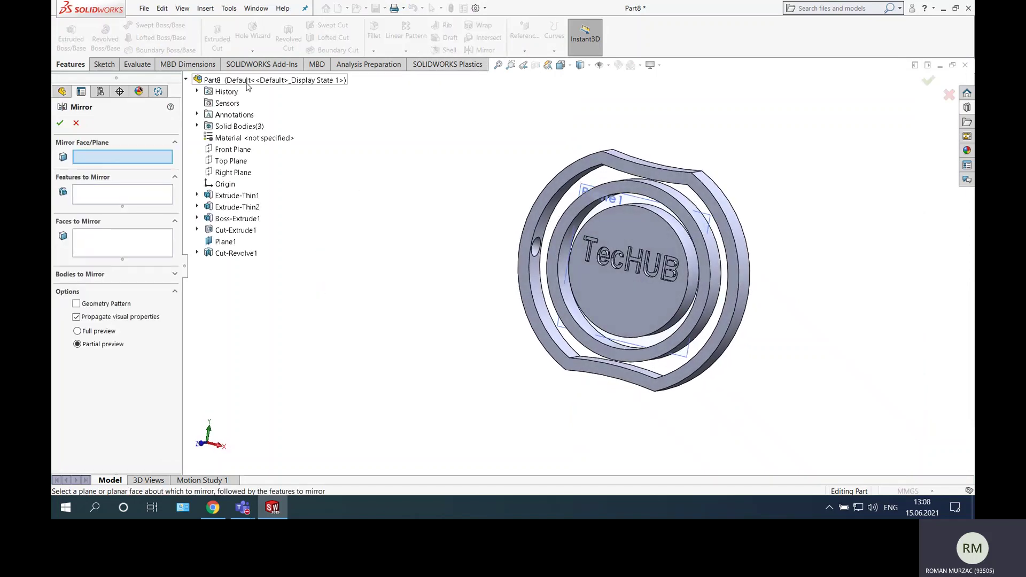
left_click(233, 172)
key("ctrl+1")
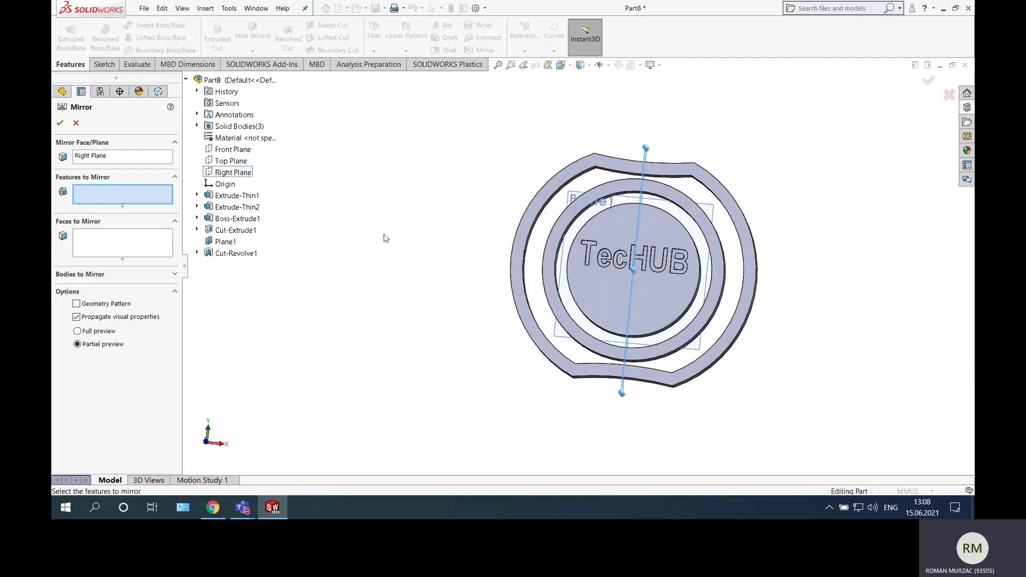
left_click(233, 253)
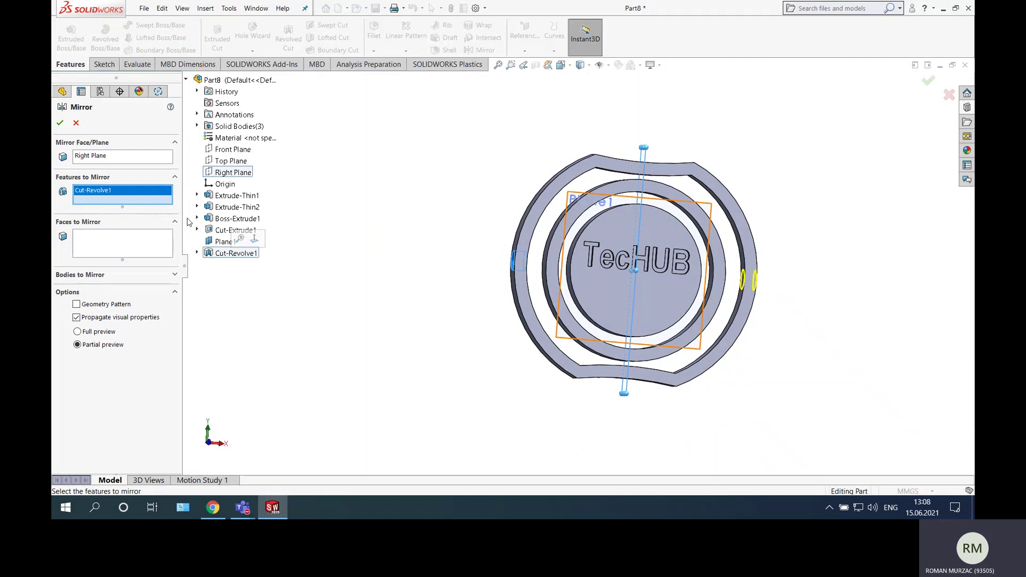
left_click(59, 123)
middle_click_drag(367, 221, 312, 197)
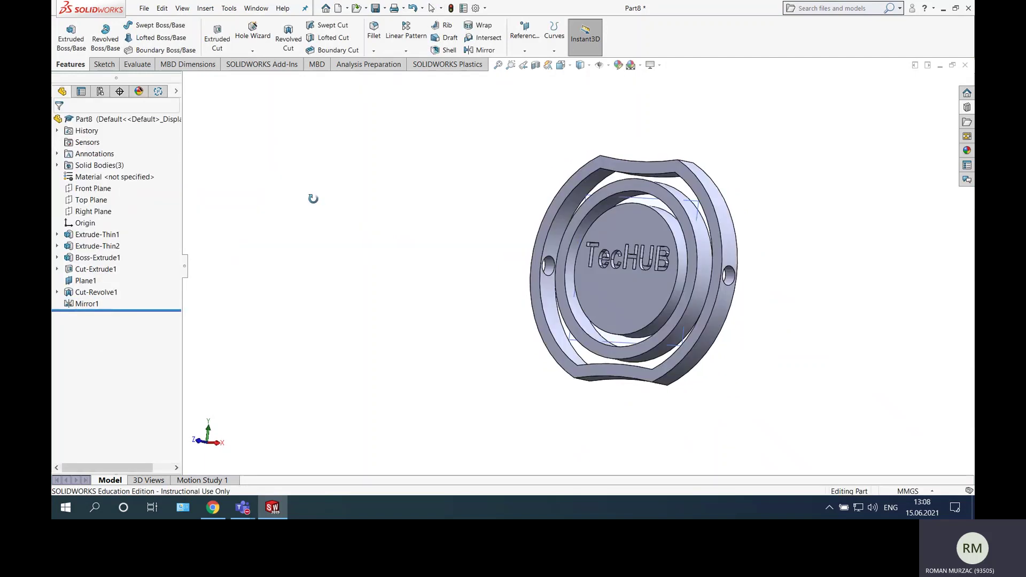
Hide the Plane1 reference plane in the model.
scroll(767, 269, "down", 3)
right_click(652, 178)
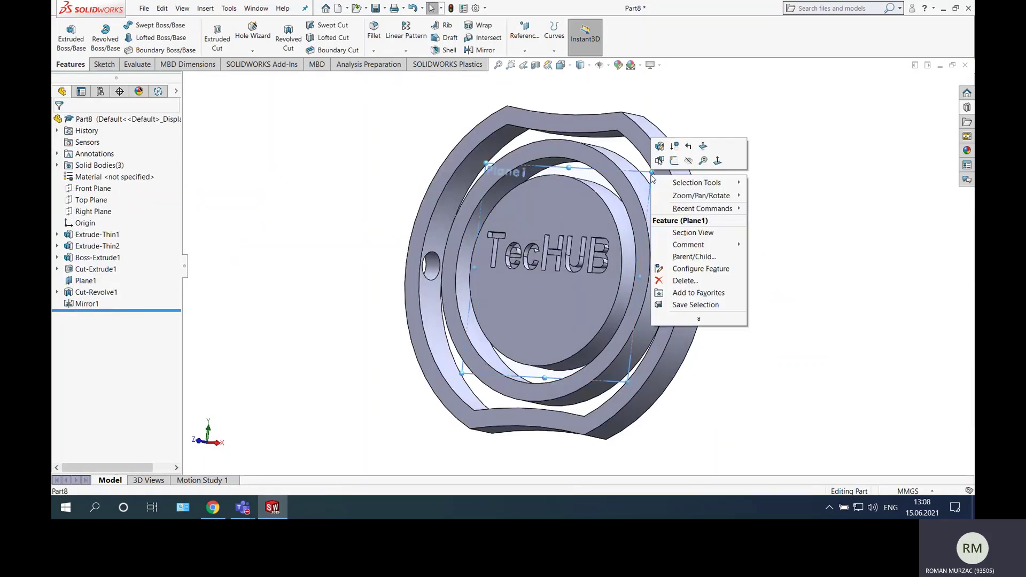
left_click(689, 162)
middle_click_drag(756, 187, 802, 210)
Check the Sketch 6 instructions in the PDF guide in Chrome, and start a SOLIDWORKS sketch on Plane1 with the view normal to it.
left_click(212, 507)
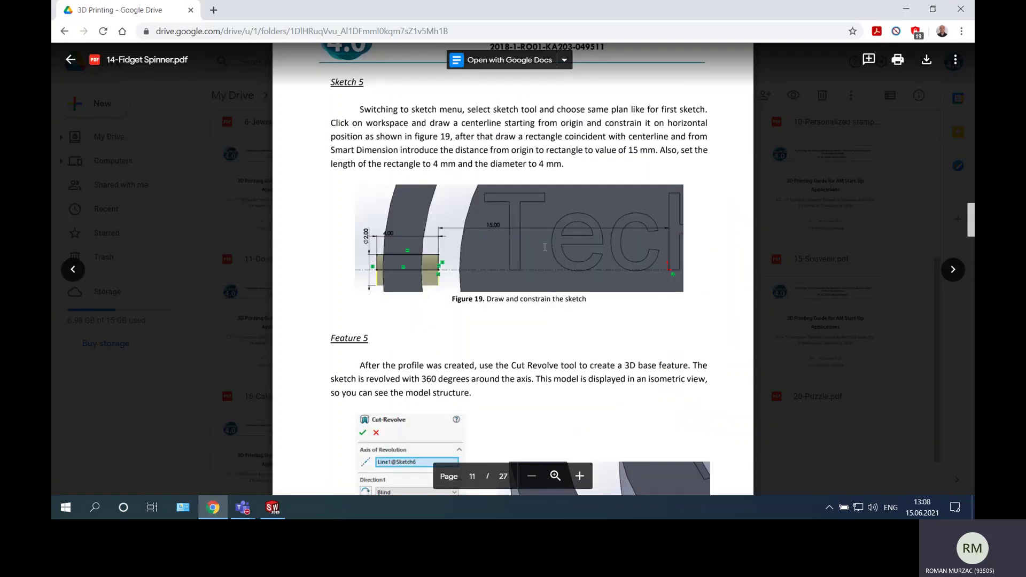
scroll(541, 250, "down", 5)
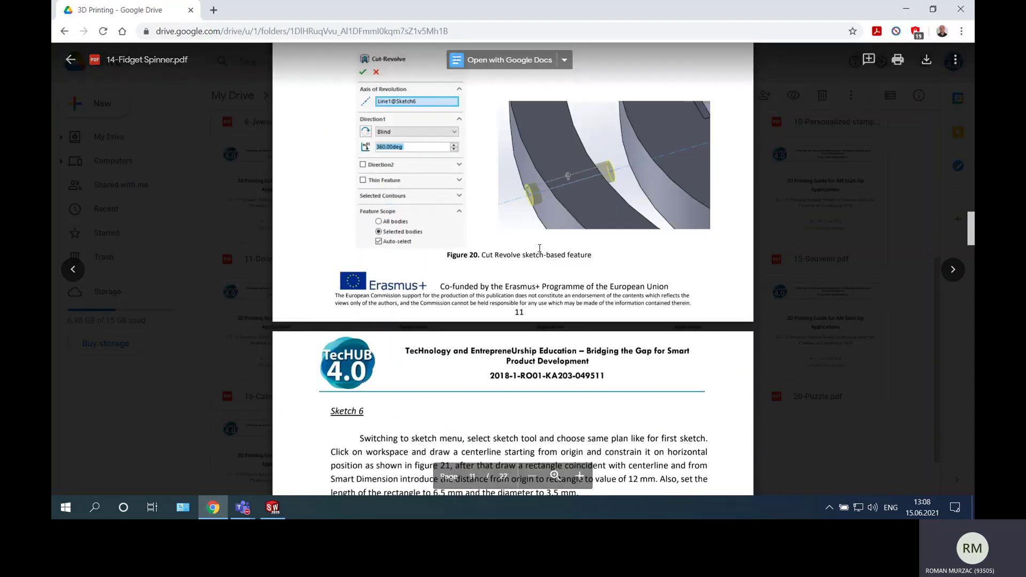
scroll(541, 250, "down", 5)
scroll(539, 202, "down", 2)
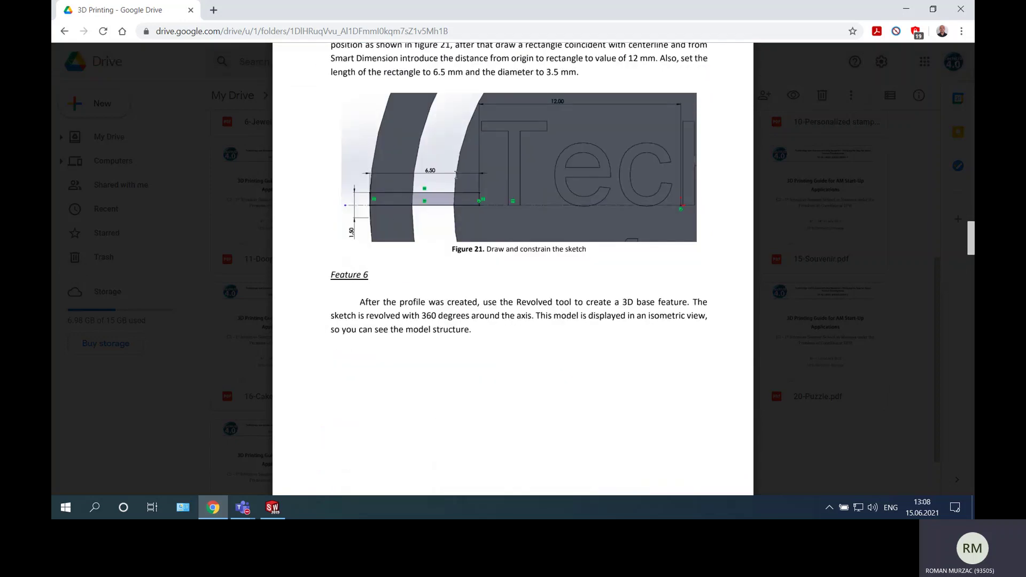
left_click(275, 508)
left_click(104, 65)
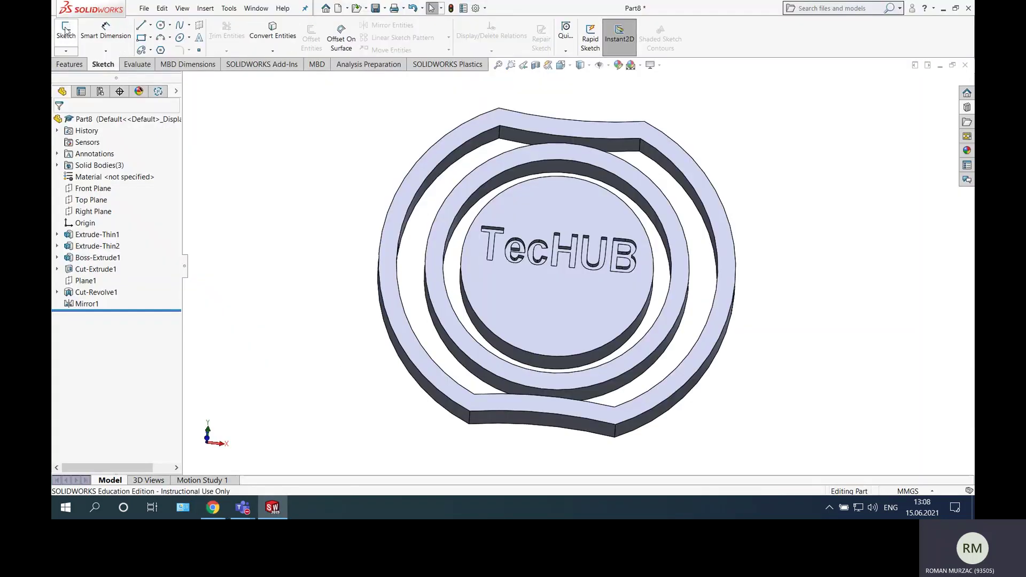
left_click(66, 32)
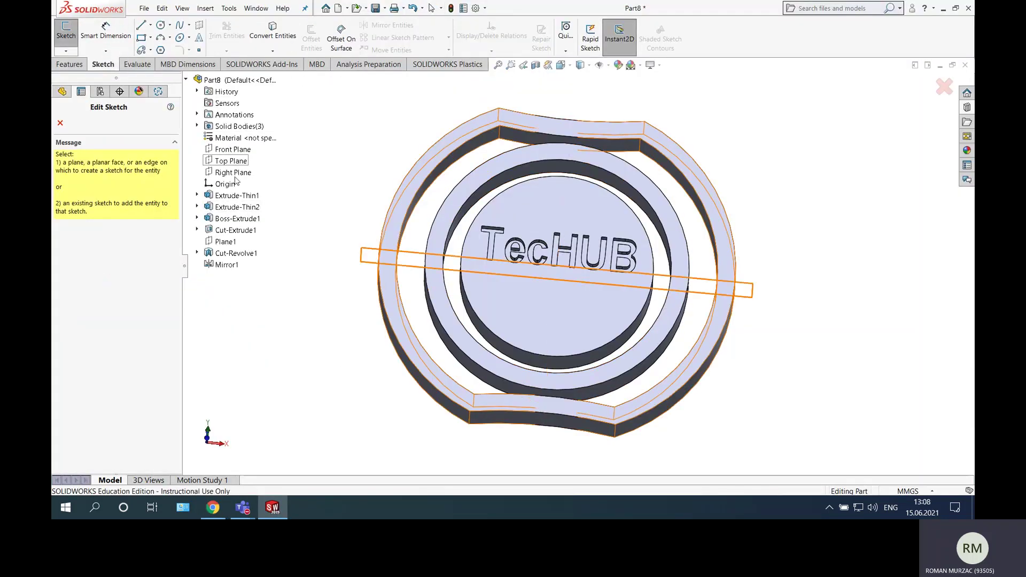
left_click(226, 242)
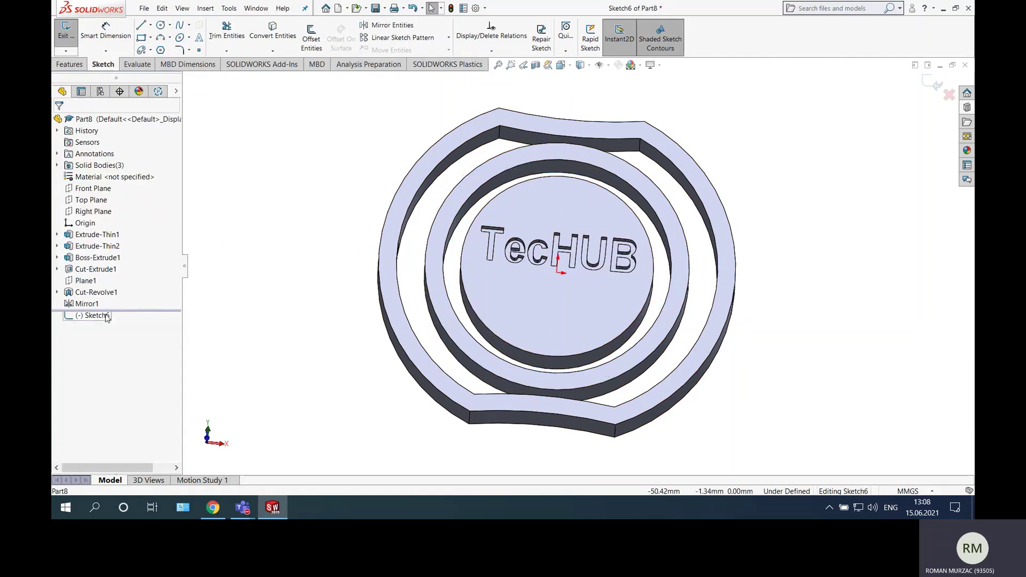
right_click(106, 317)
left_click(130, 303)
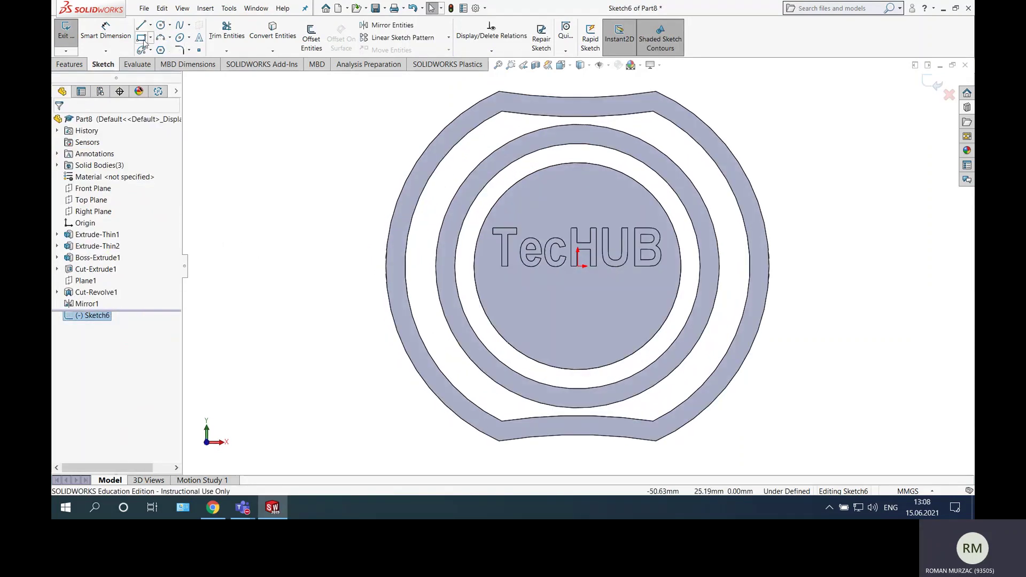
left_click(152, 26)
left_click(165, 48)
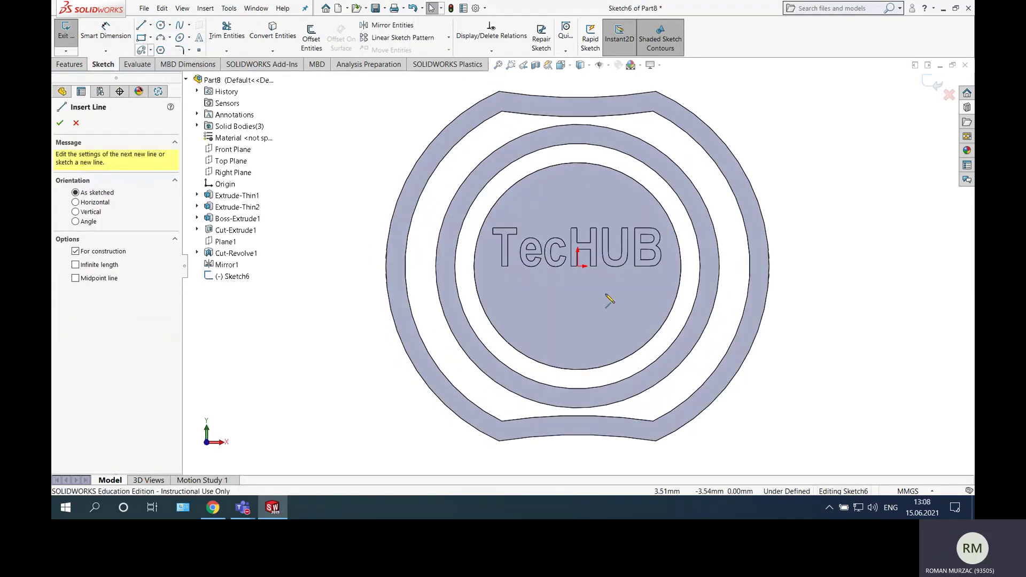
left_click(577, 266)
scroll(545, 256, "down", 10)
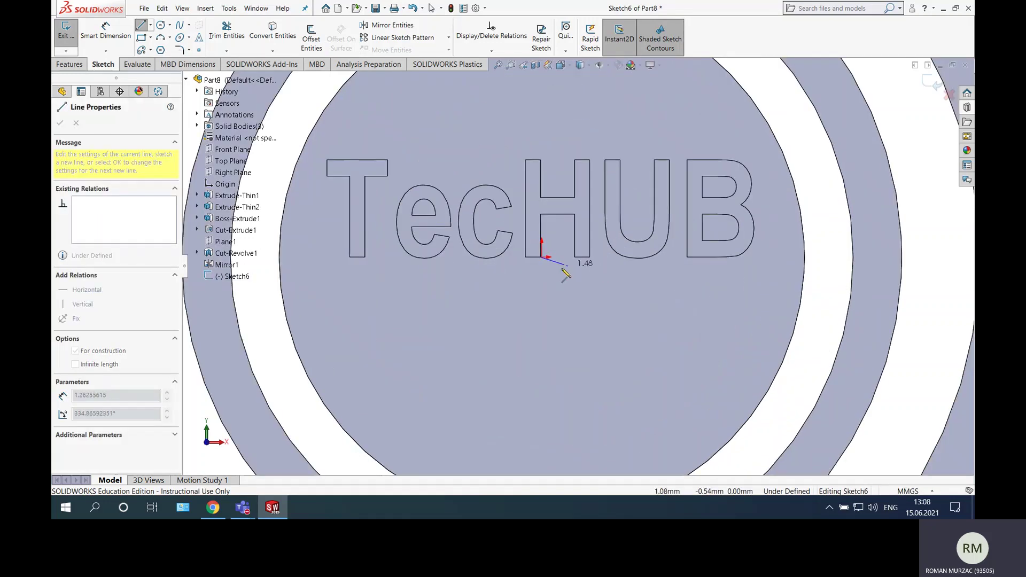
key("Escape")
key("Escape")
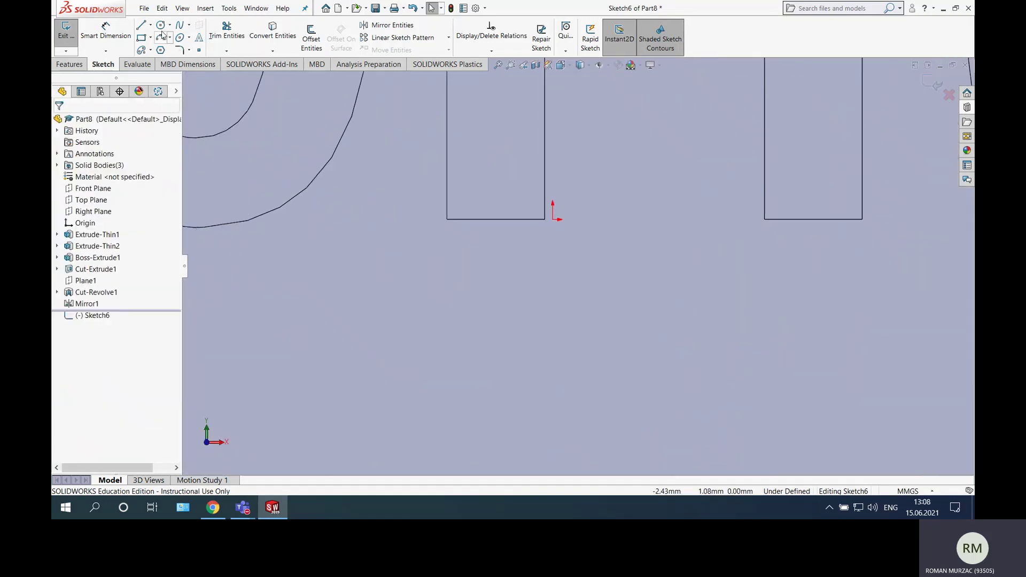
Draw a horizontal centerline from the origin in the negative X direction, extending past the outer ring.
left_click(151, 26)
left_click(165, 50)
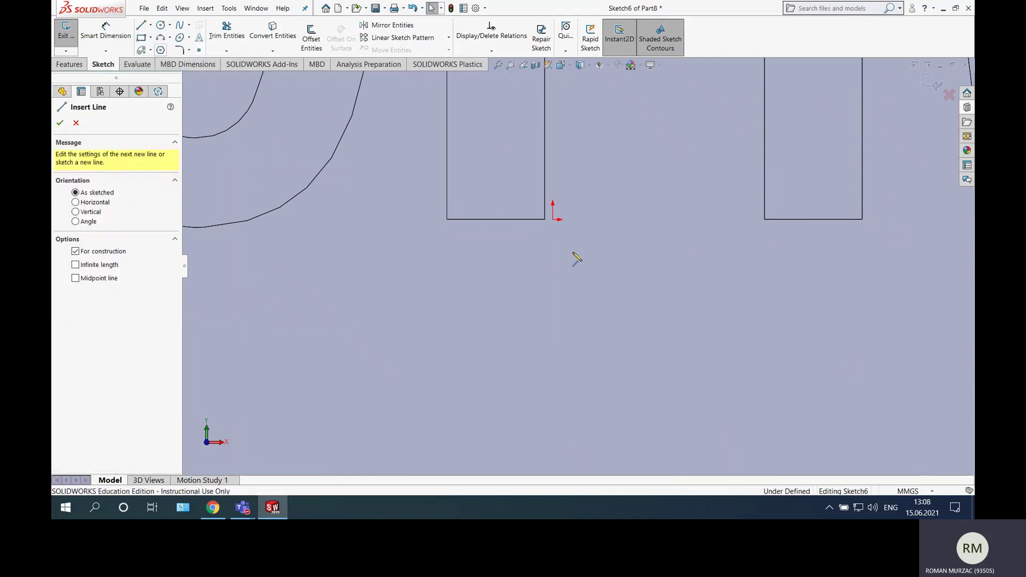
left_click(553, 220)
scroll(588, 251, "up", 10)
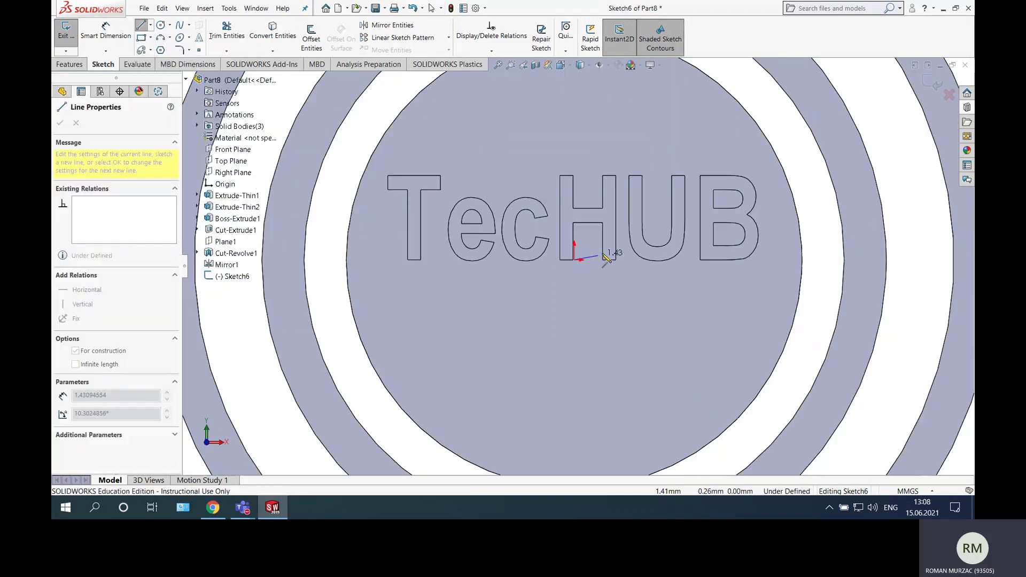
left_click(288, 262)
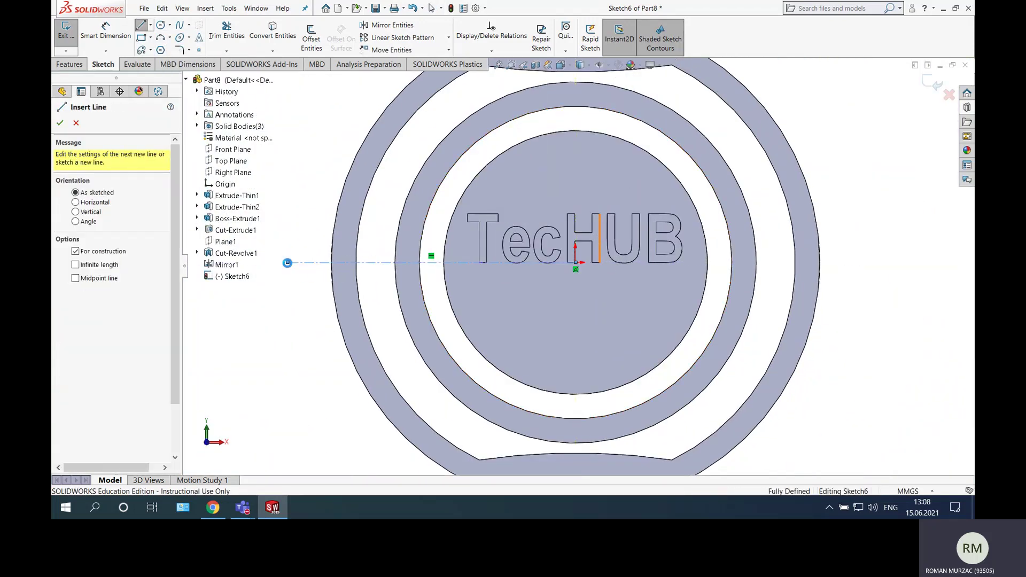
key("Escape")
Sketch a corner rectangle about 10.4 mm long and 1.3 mm high on the centerline, from the middle ring to beyond the outer ring.
left_click(142, 40)
scroll(278, 208, "down", 3)
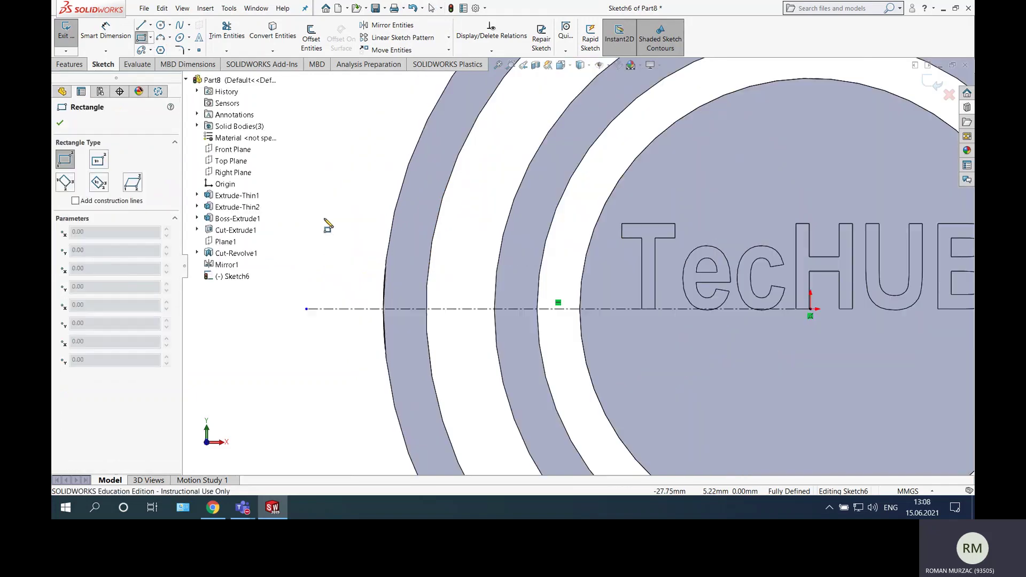
left_click(520, 309)
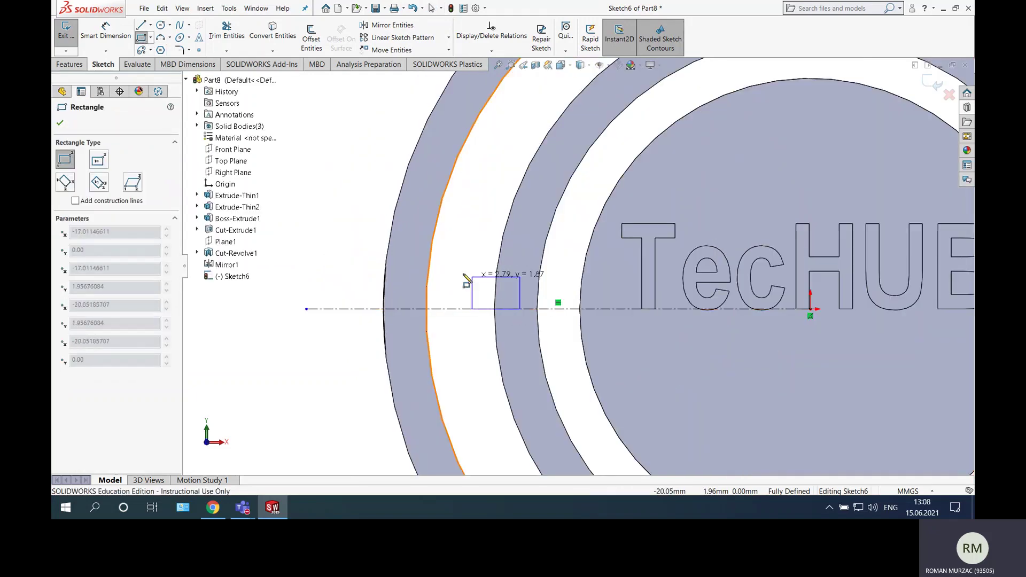
left_click(342, 287)
key("Escape")
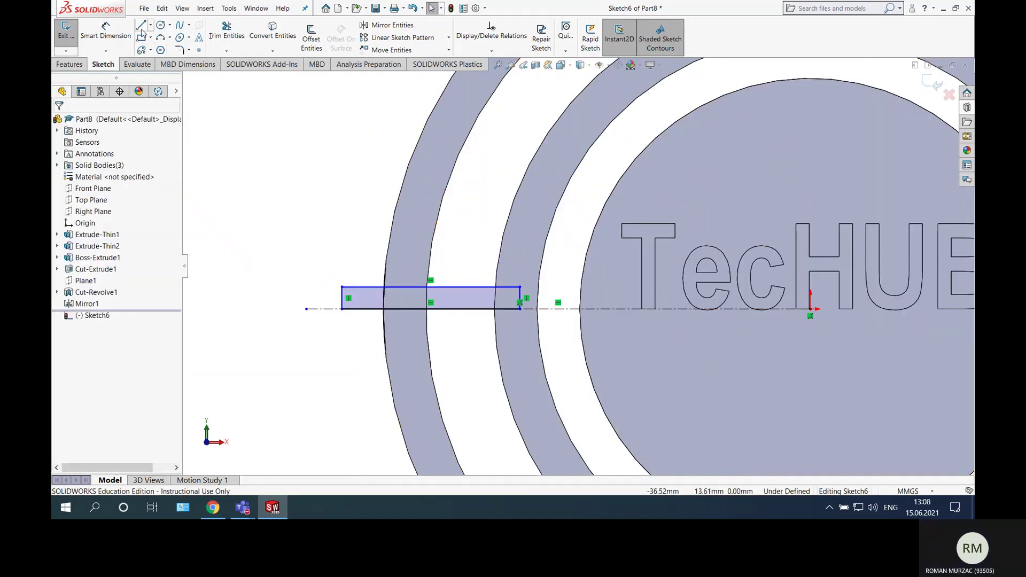
Dimension the rectangle's upper edge to the centerline as a diameter of 3 mm.
left_click(106, 33)
left_click(341, 301)
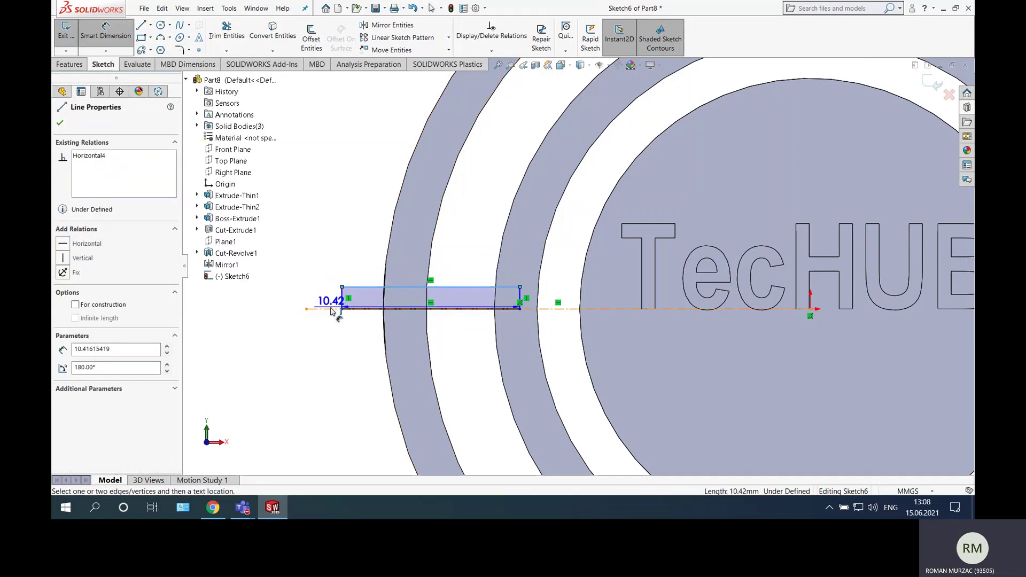
left_click(329, 325)
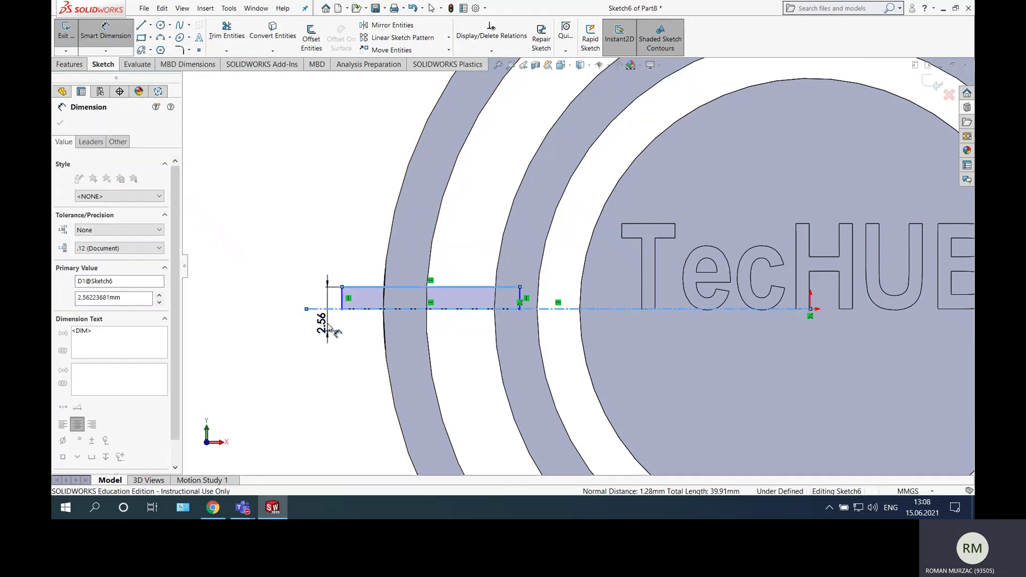
type("3")
key("Return")
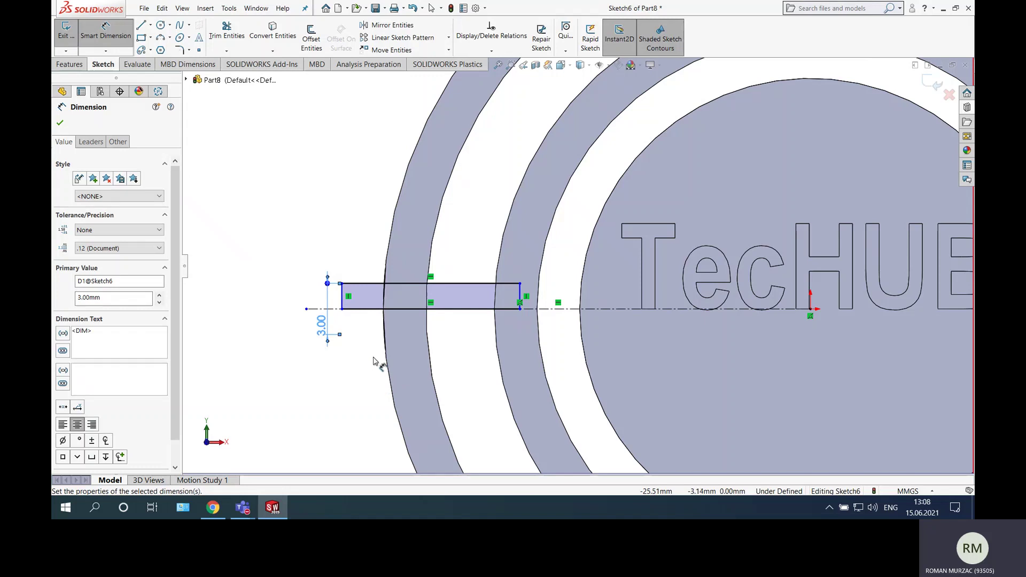
key("Escape")
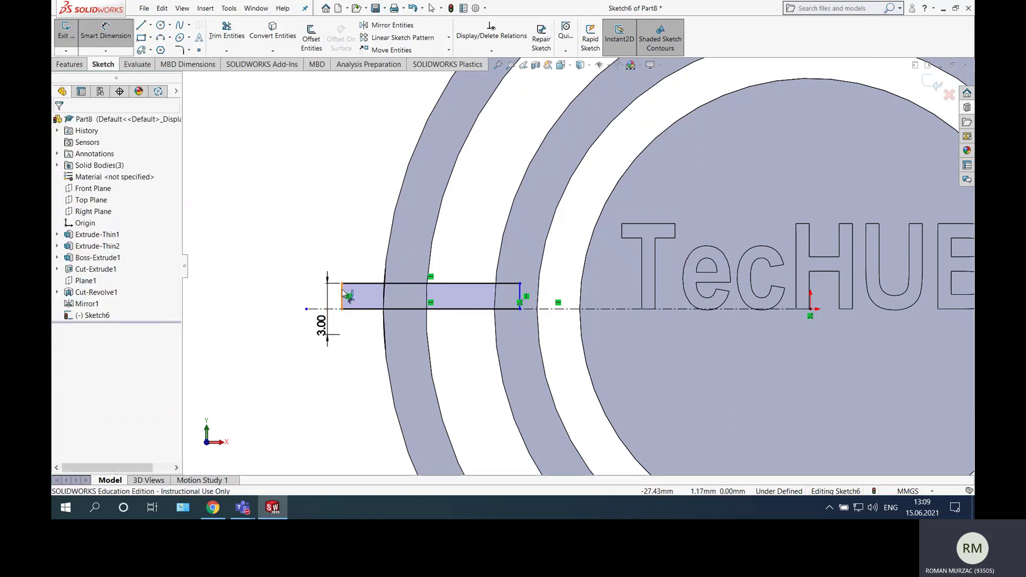
Dimension the distance from the rectangle's outer vertical edge to the origin as 20 mm.
left_click(343, 294)
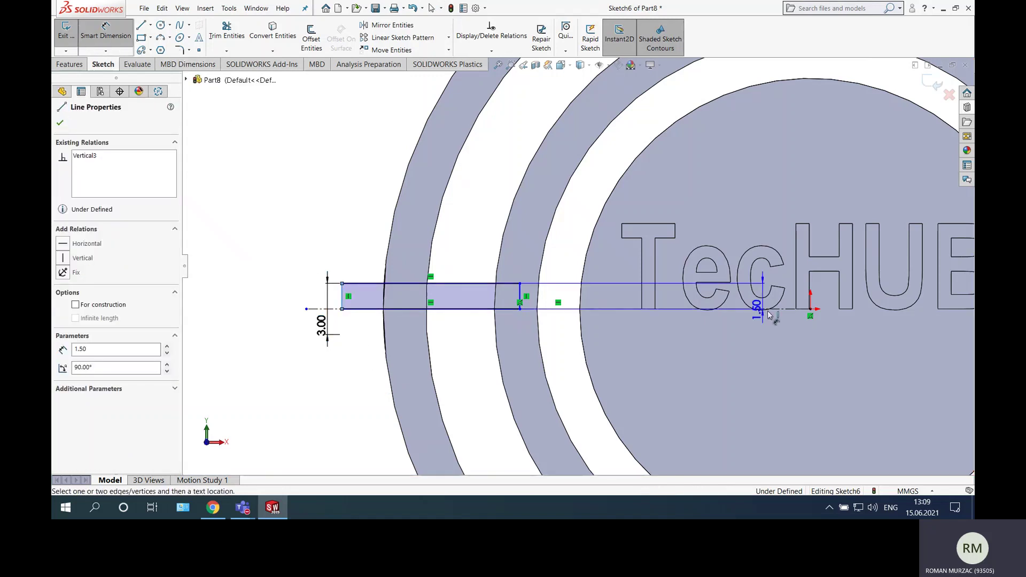
left_click(811, 309)
left_click(683, 196)
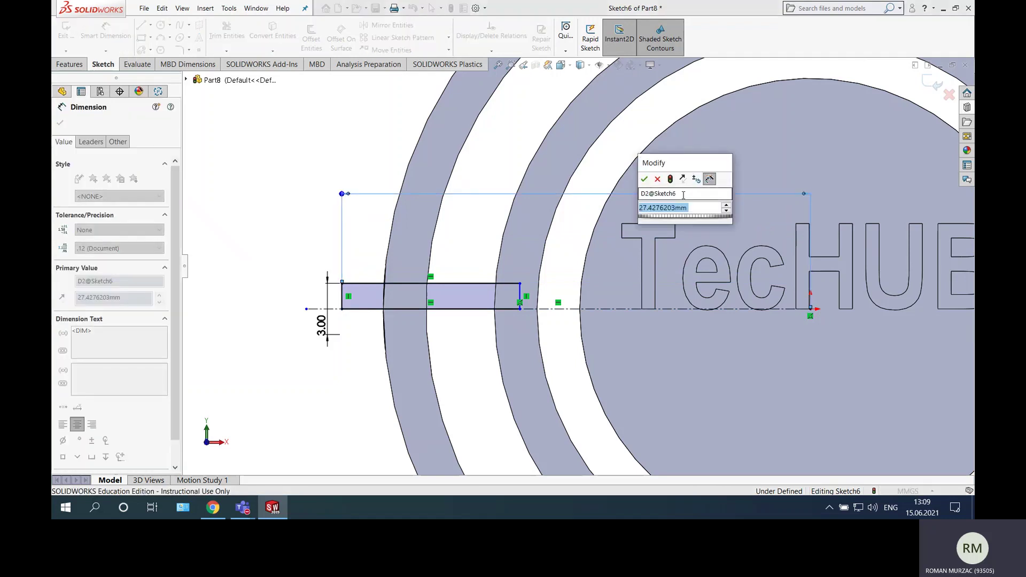
type("20")
key("Return")
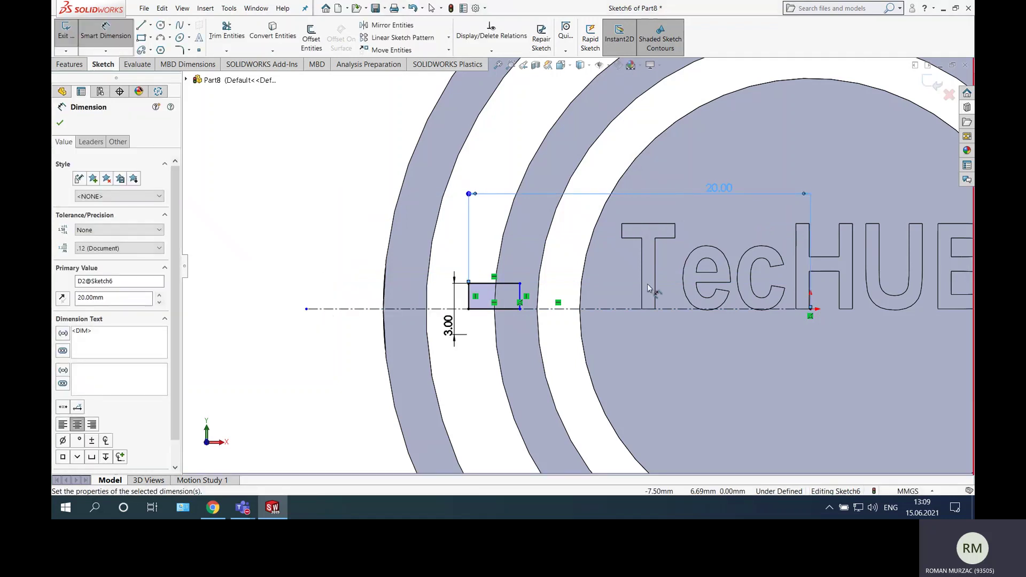
key("Escape")
Set the distance from the rectangle's outer vertical edge to the origin to 25 mm and inspect the edge against the outer ring.
double_click(709, 194)
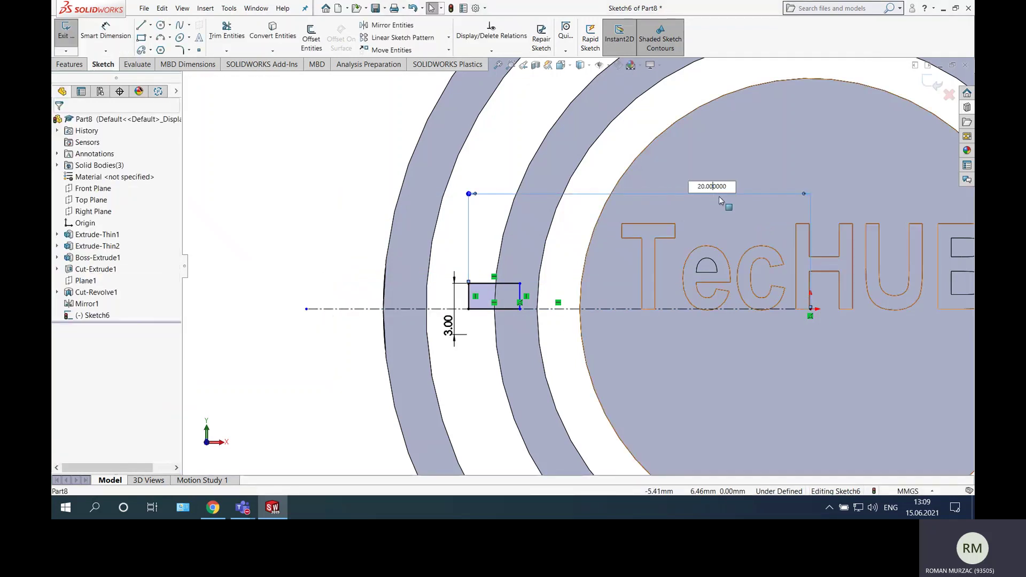
type("25")
key("Return")
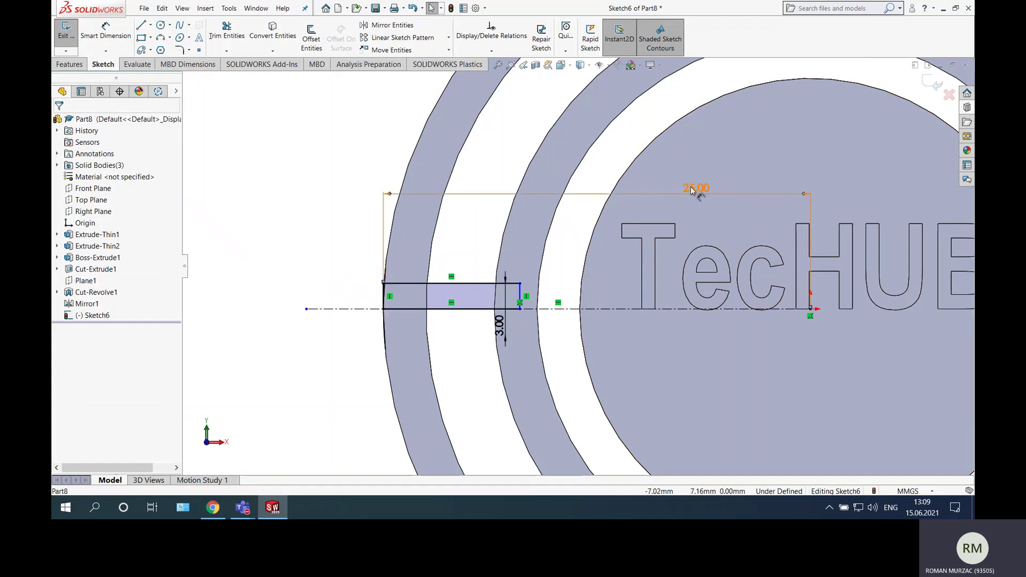
scroll(402, 291, "down", 5)
scroll(343, 322, "up", 10)
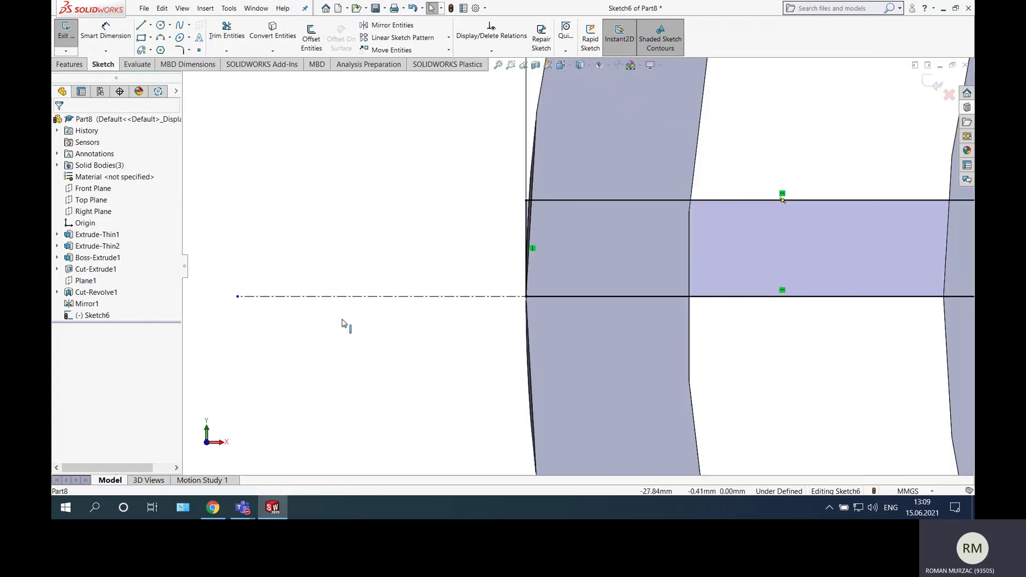
scroll(727, 267, "down", 3)
scroll(726, 267, "down", 2)
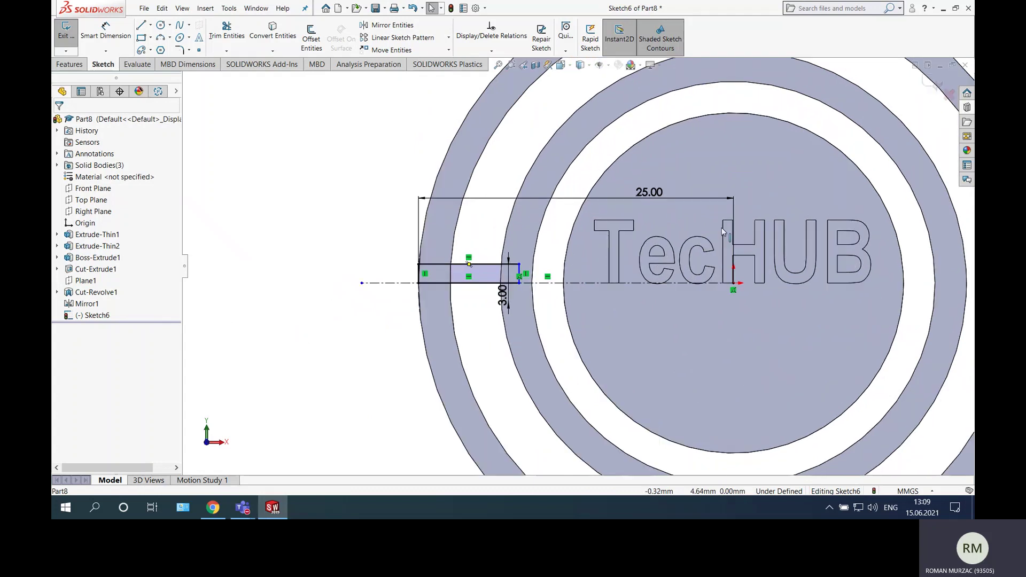
Set the distance from the rectangle's outer vertical edge to the origin to 24.5 mm.
double_click(650, 189)
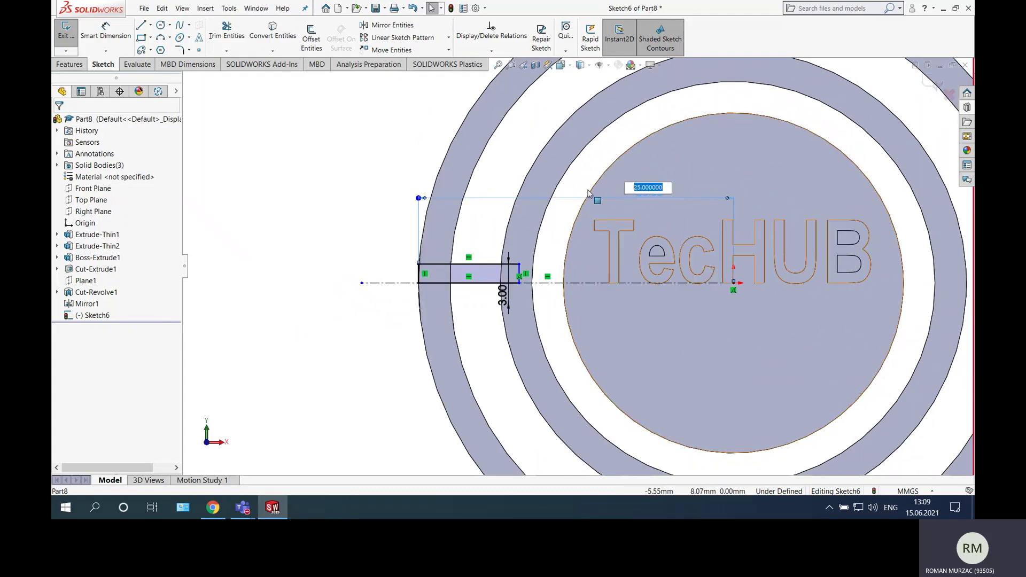
type("24.5")
key("Return")
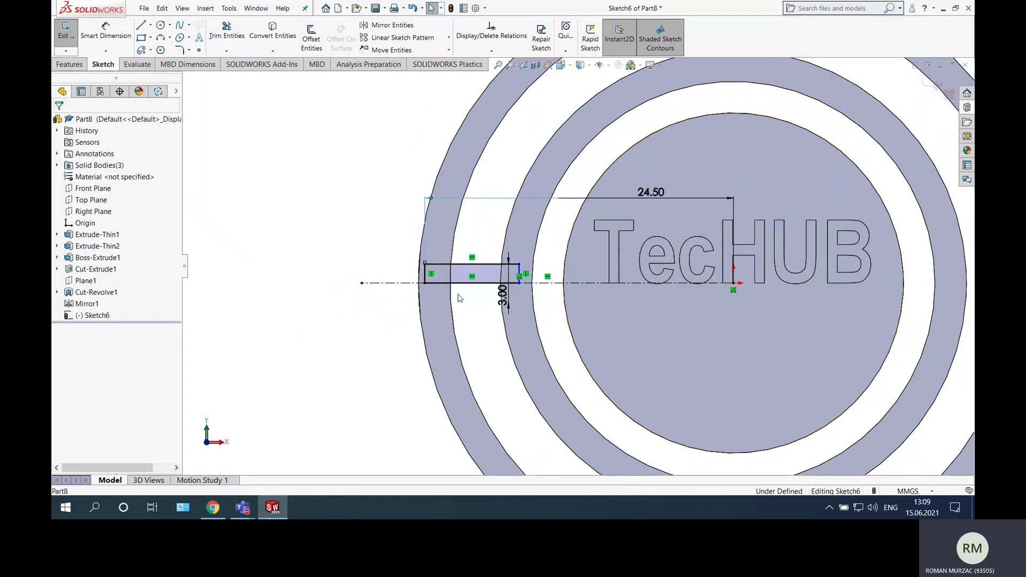
scroll(556, 253, "down", 3)
scroll(513, 185, "down", 2)
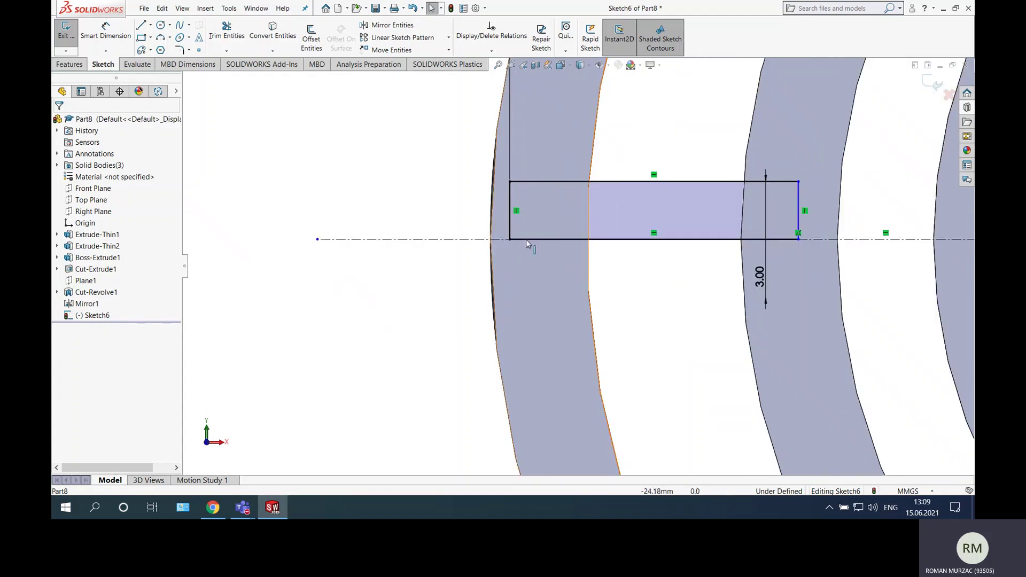
Dimension the distance from the rectangle's inner vertical edge to the origin as 15 mm.
scroll(531, 235, "up", 4)
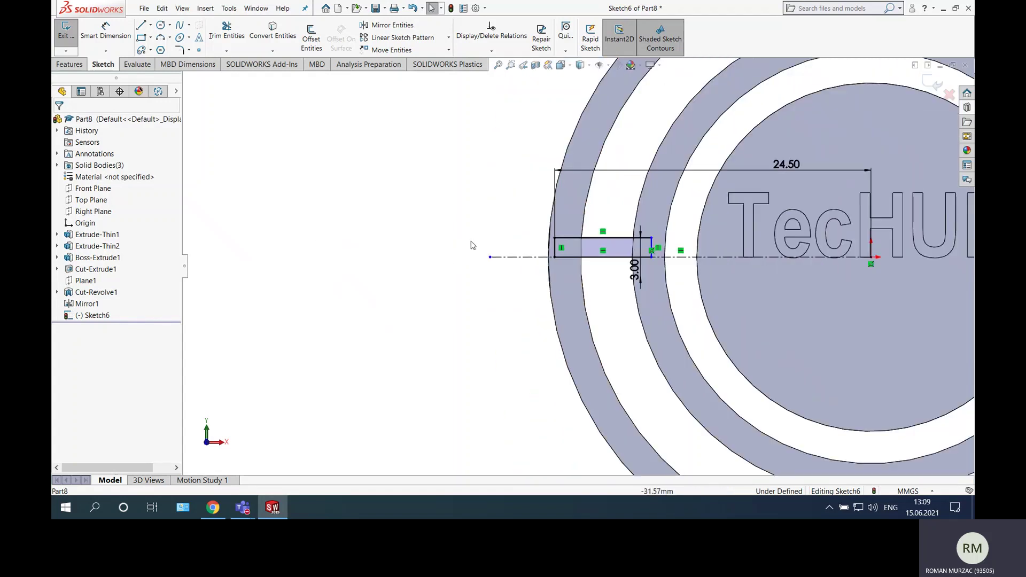
left_click(106, 31)
left_click(652, 247)
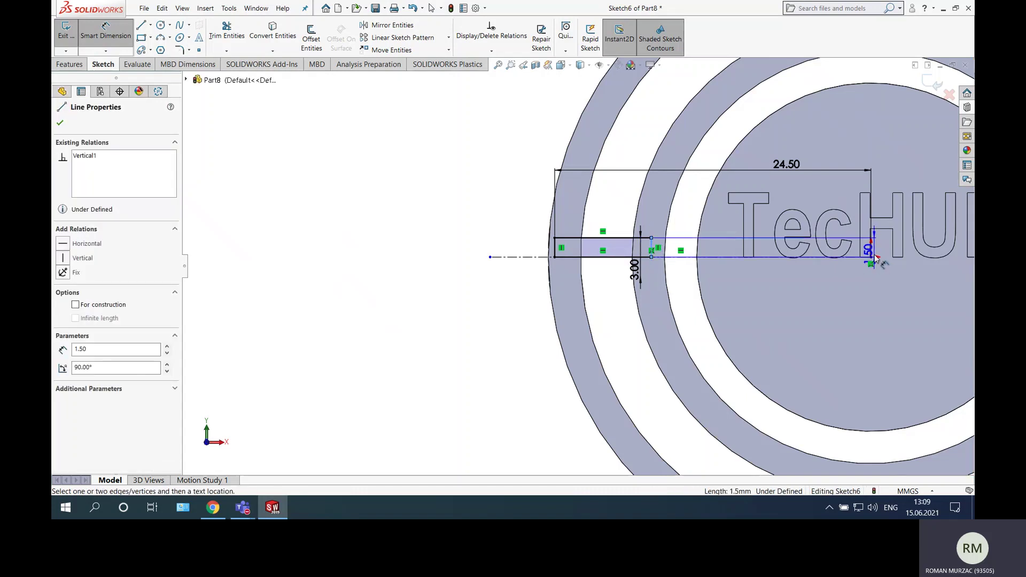
left_click(873, 256)
left_click(827, 307)
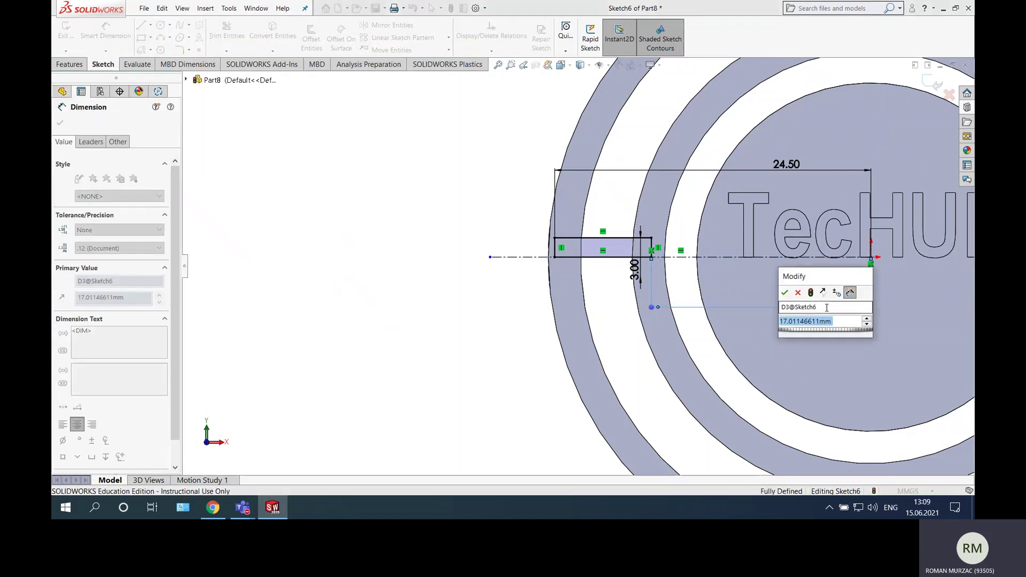
type("15")
key("Return")
key("Escape")
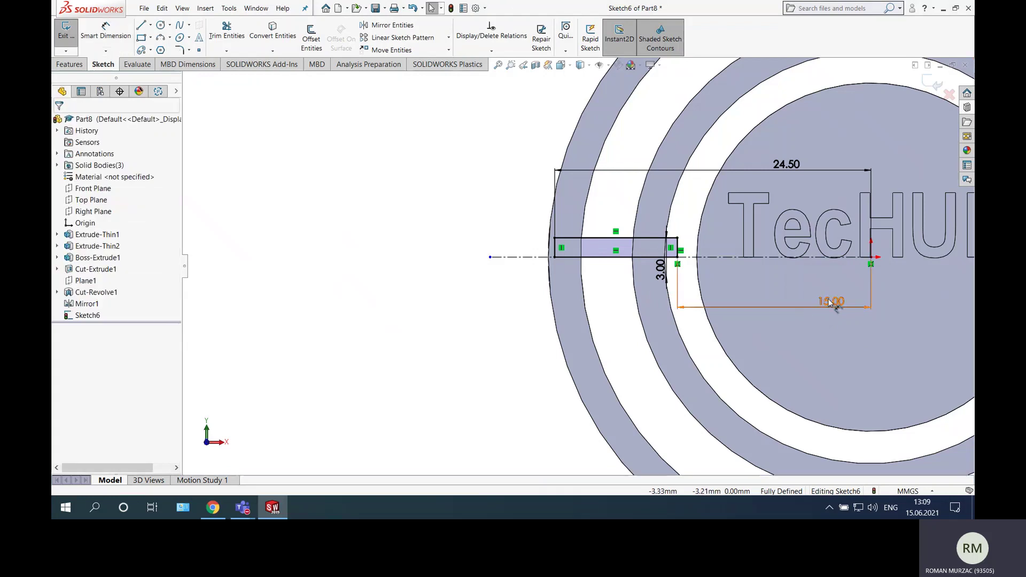
Set the distance from the rectangle's inner vertical edge to the origin to 17 mm.
double_click(831, 308)
type("17")
key("Return")
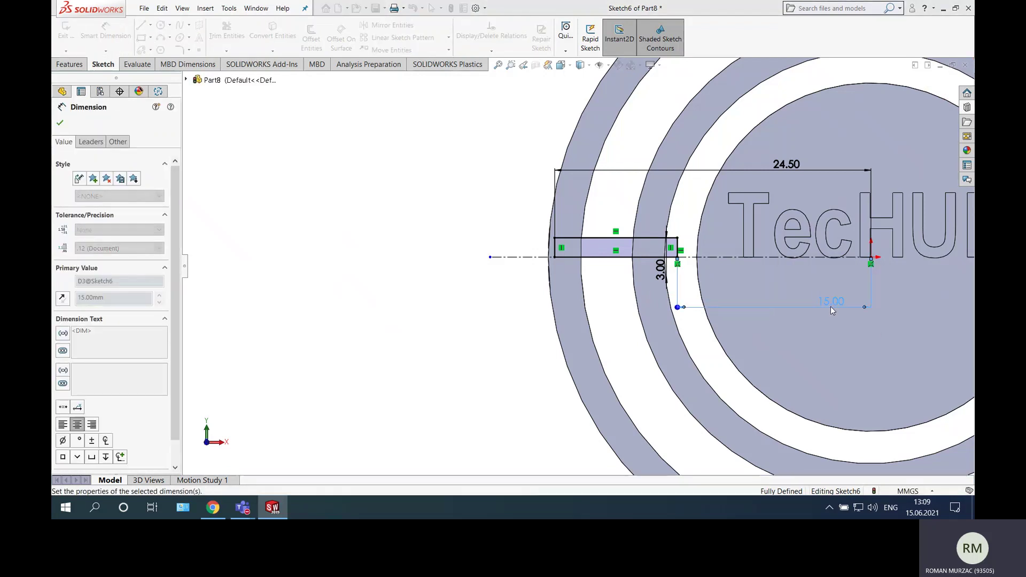
key("Escape")
Finish the sketch and revolve the rectangle 360° about the horizontal centerline with merged result to form the pin.
scroll(765, 262, "down", 3)
scroll(676, 256, "down", 2)
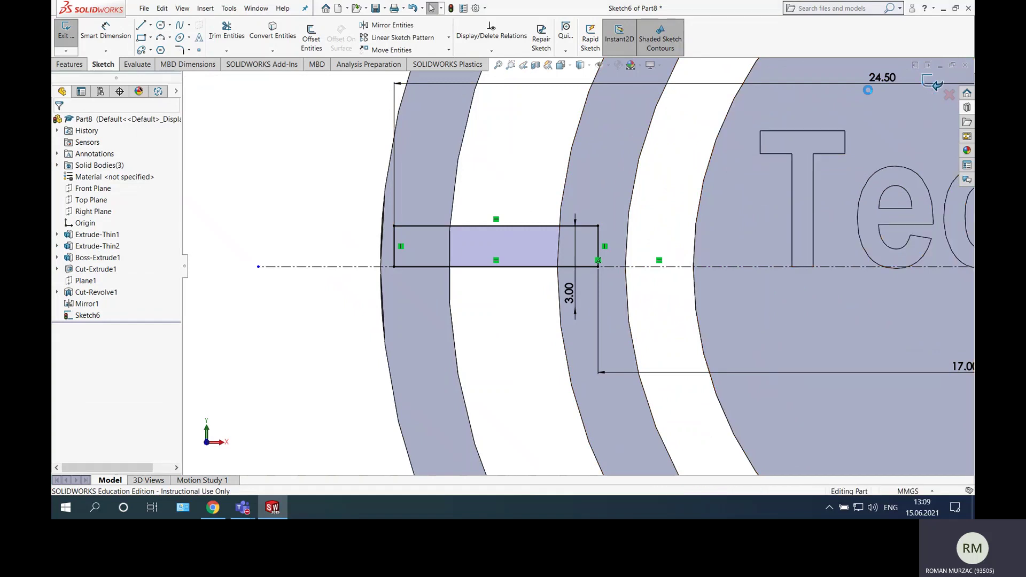
left_click(928, 86)
left_click(57, 66)
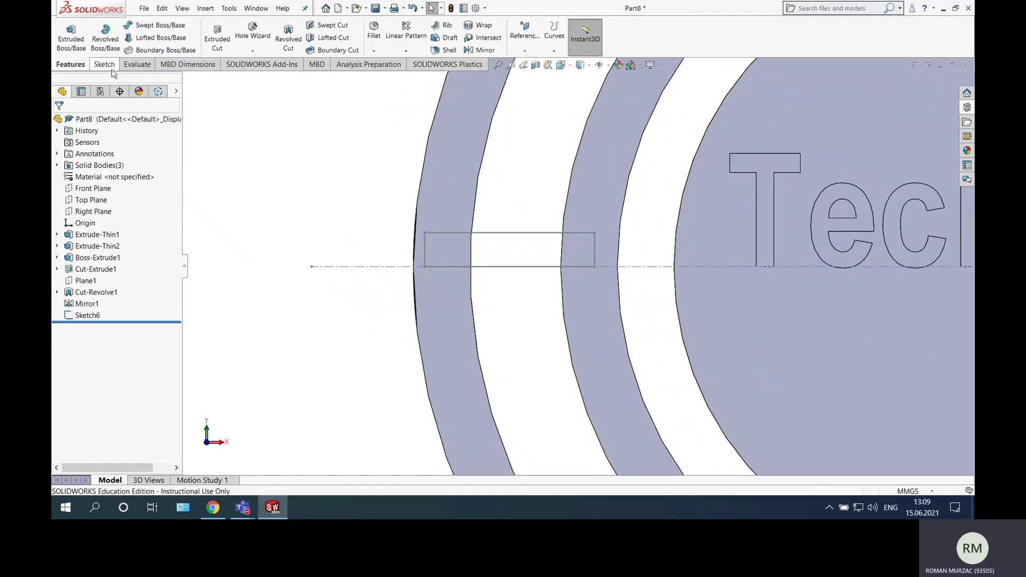
left_click(105, 38)
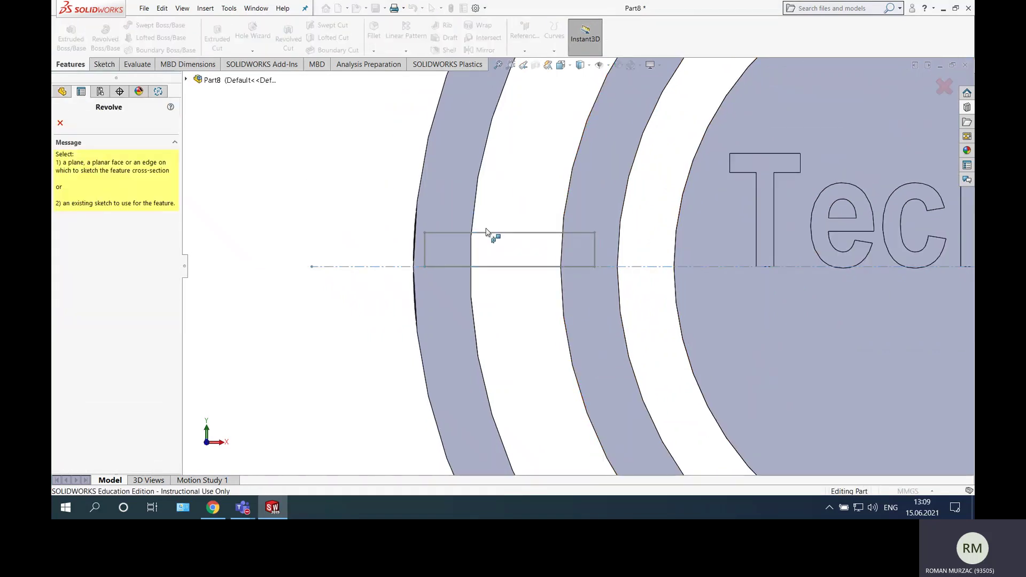
left_click(385, 268)
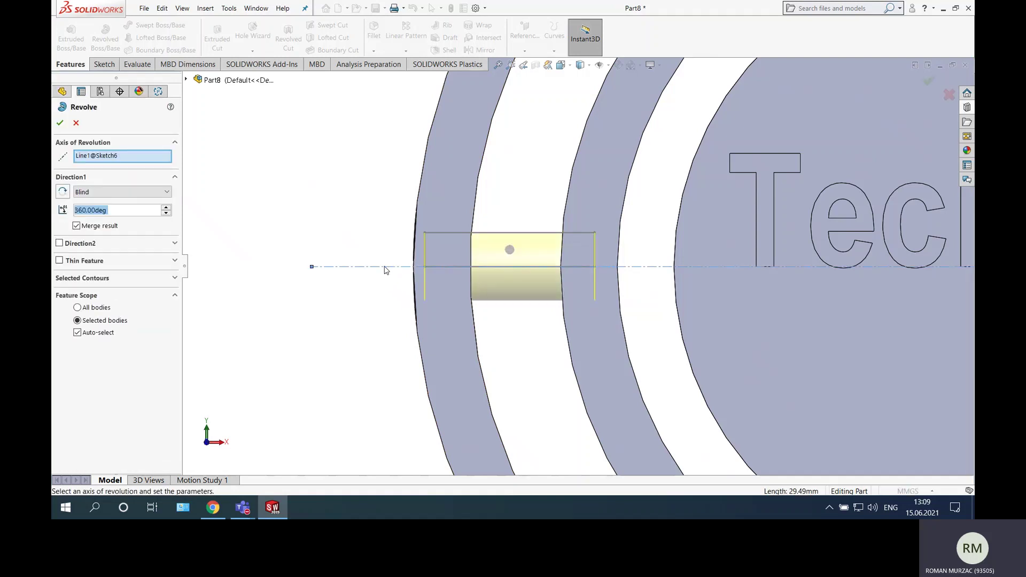
left_click(60, 123)
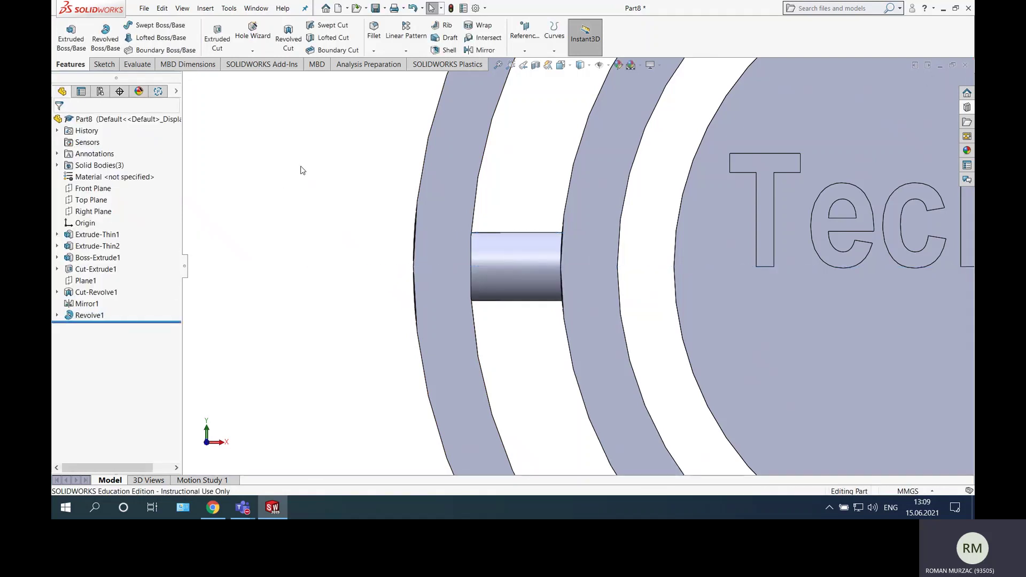
Mirror the revolved pin between the outer and middle rings about the Right Plane.
middle_click_drag(300, 167, 469, 238)
middle_click_drag(277, 230, 393, 252)
middle_click_drag(507, 256, 476, 239)
scroll(382, 232, "up", 5)
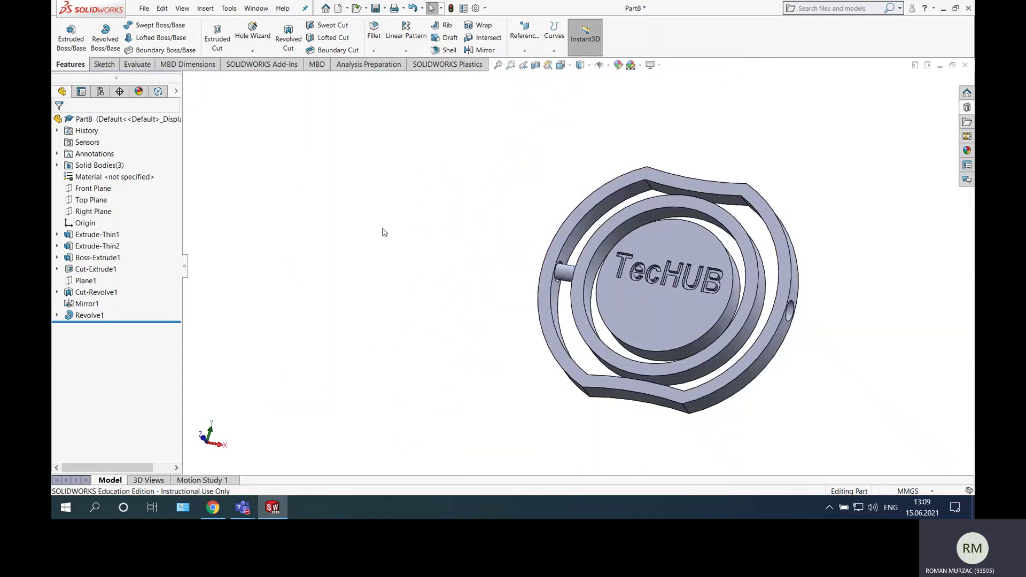
scroll(785, 289, "down", 3)
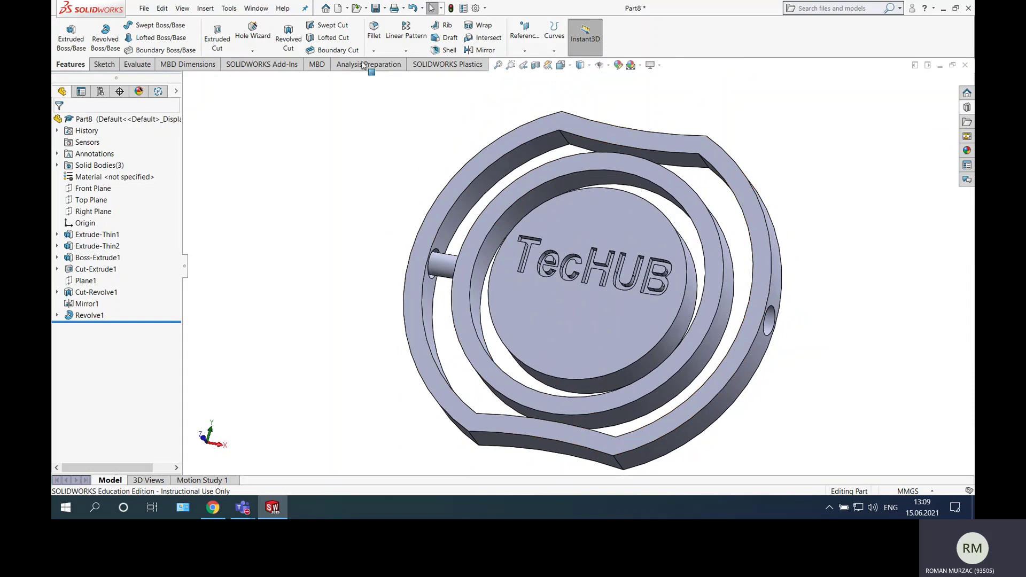
left_click(484, 50)
left_click(246, 84)
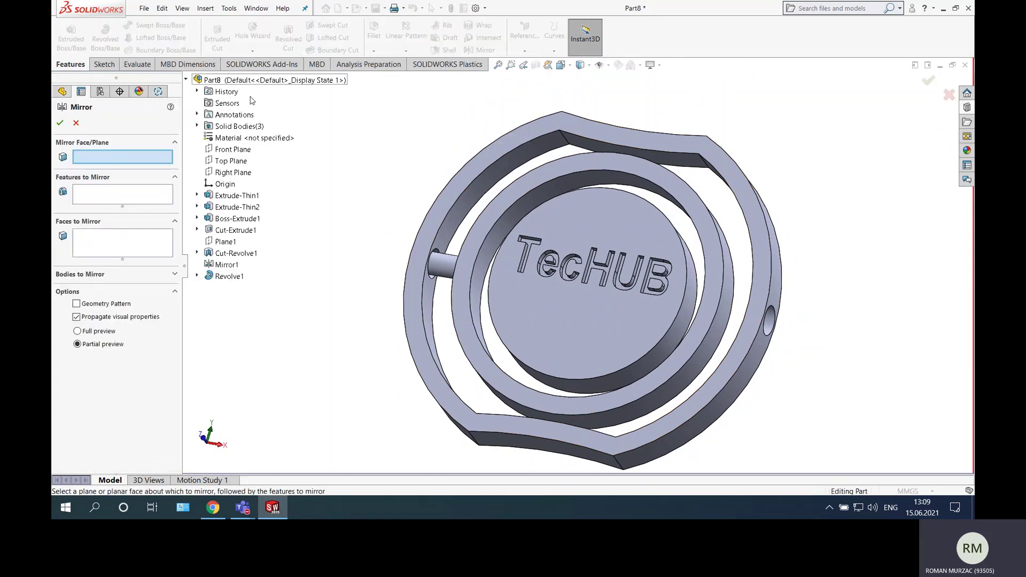
left_click(232, 171)
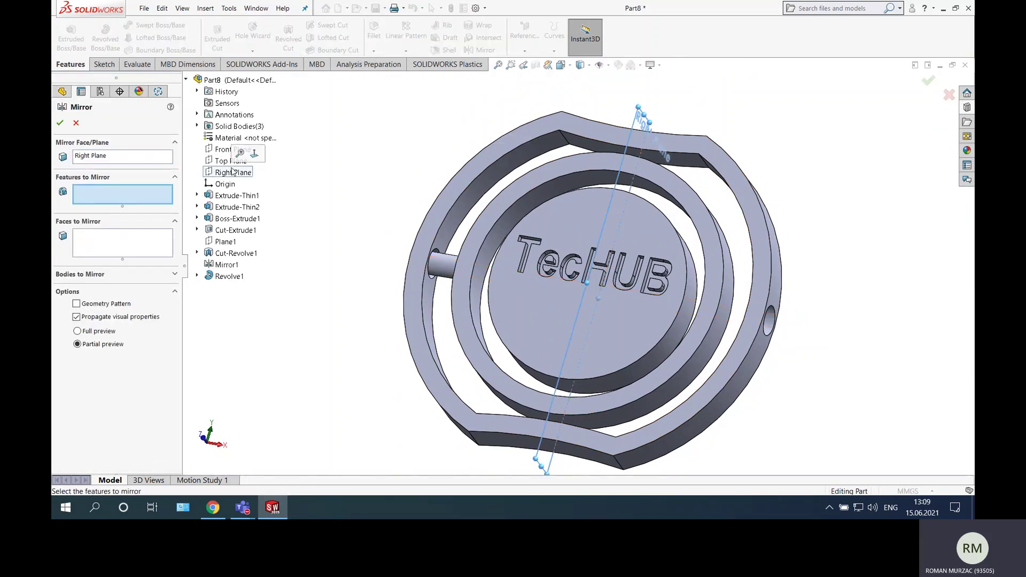
left_click(444, 263)
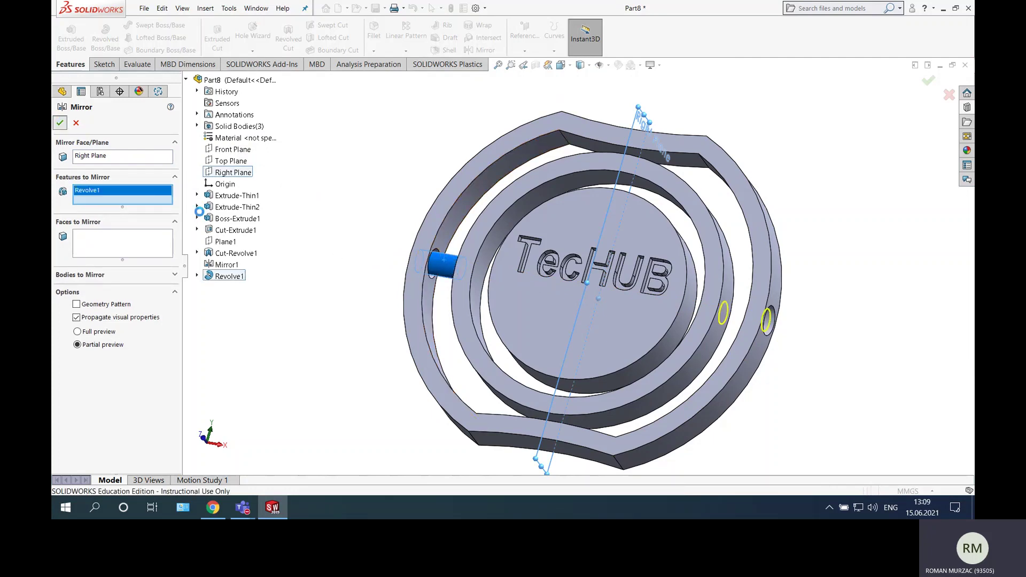
key("Return")
Examine the mirrored pin and its clearance in the outer ring's hole from several angles.
key("ctrl+1")
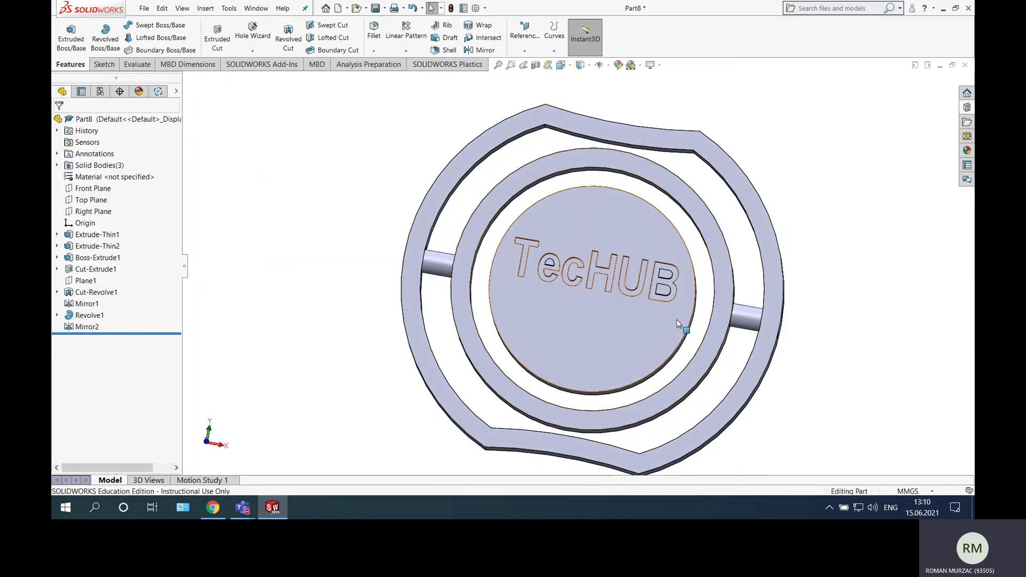
middle_click_drag(677, 319, 644, 294)
scroll(647, 290, "down", 5)
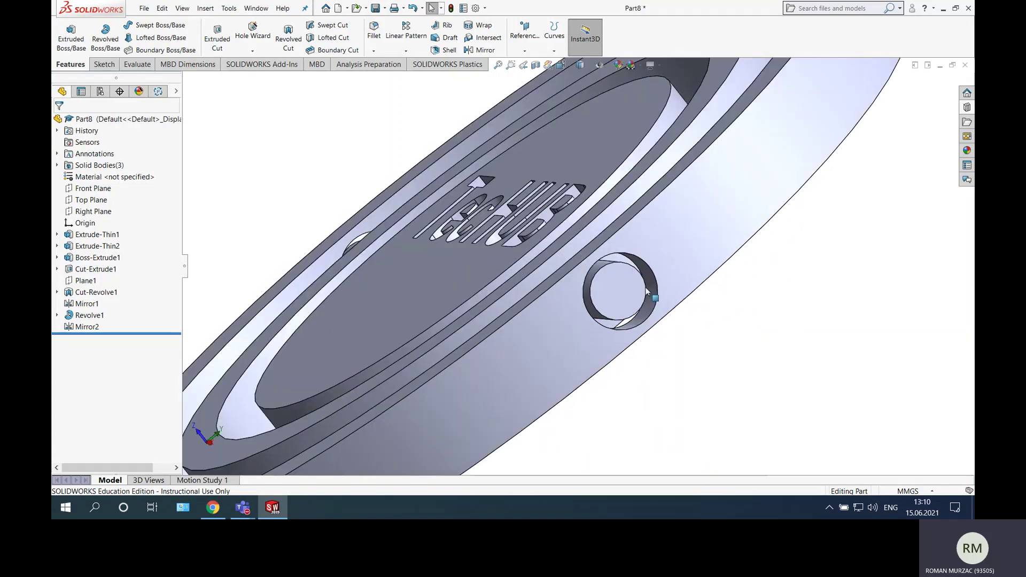
key("z")
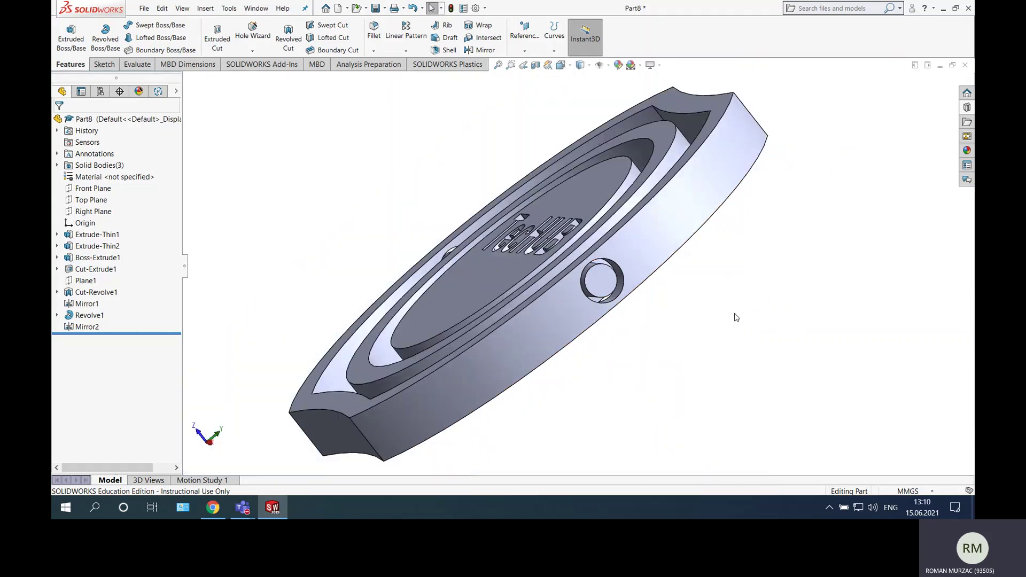
middle_click_drag(699, 314, 717, 385)
scroll(681, 334, "up", 3)
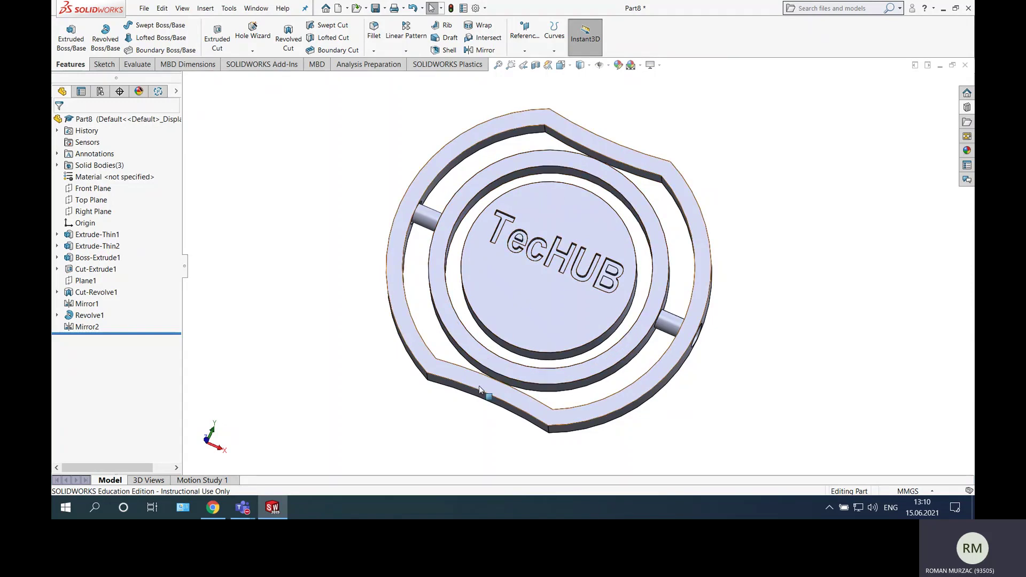
scroll(581, 186, "down", 3)
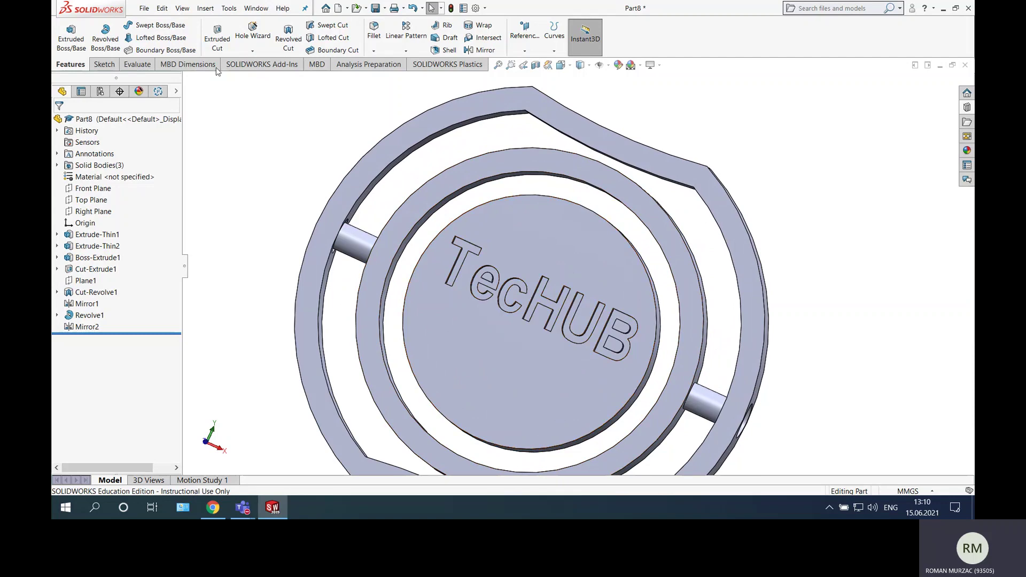
Start a new sketch on Plane1 and orient the view normal to it.
left_click(104, 65)
left_click(66, 30)
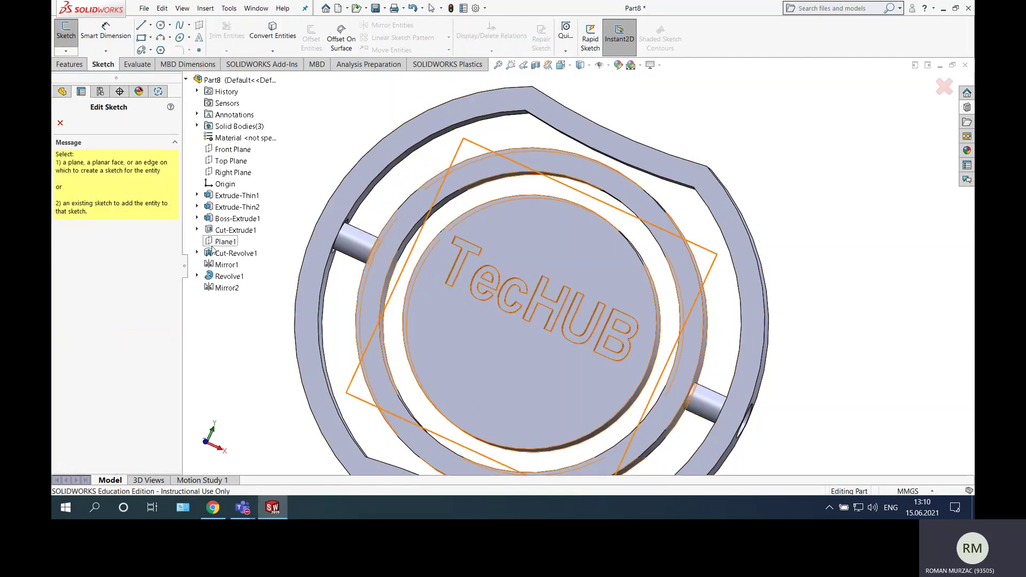
left_click(88, 280)
right_click(96, 336)
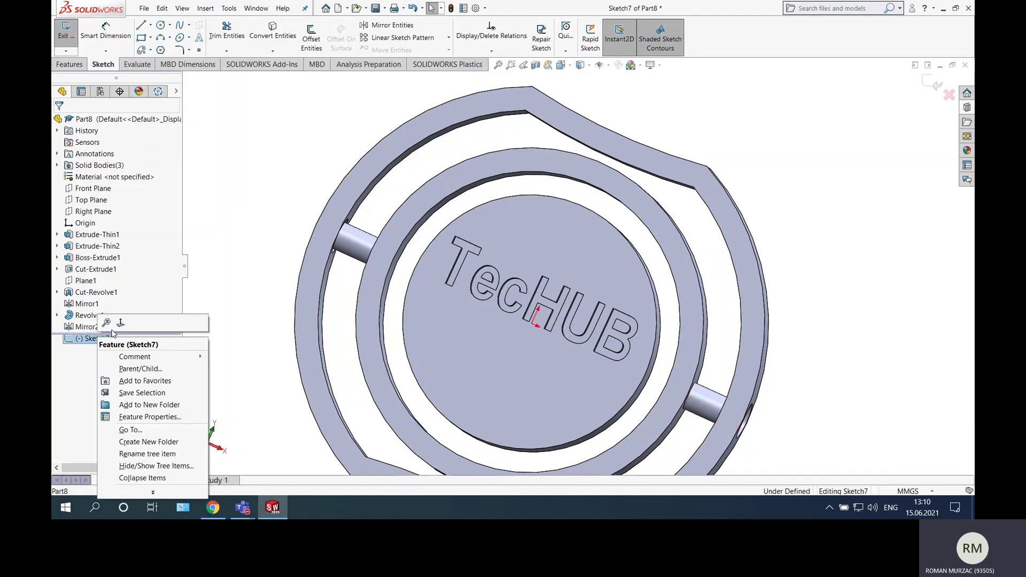
left_click(124, 321)
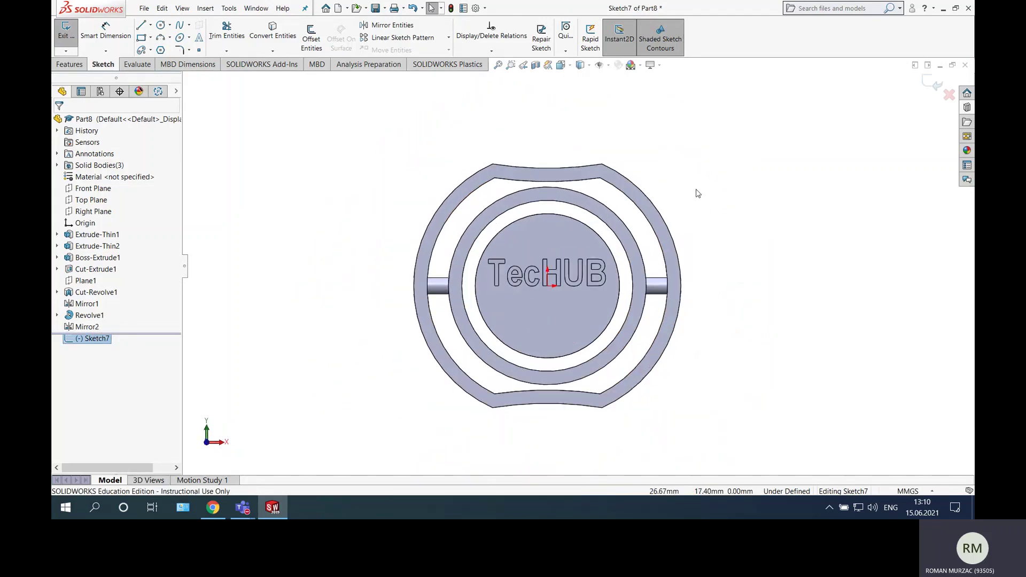
Draw a vertical centerline about 28 mm long from the origin up past the outer ring.
left_click(150, 24)
left_click(160, 43)
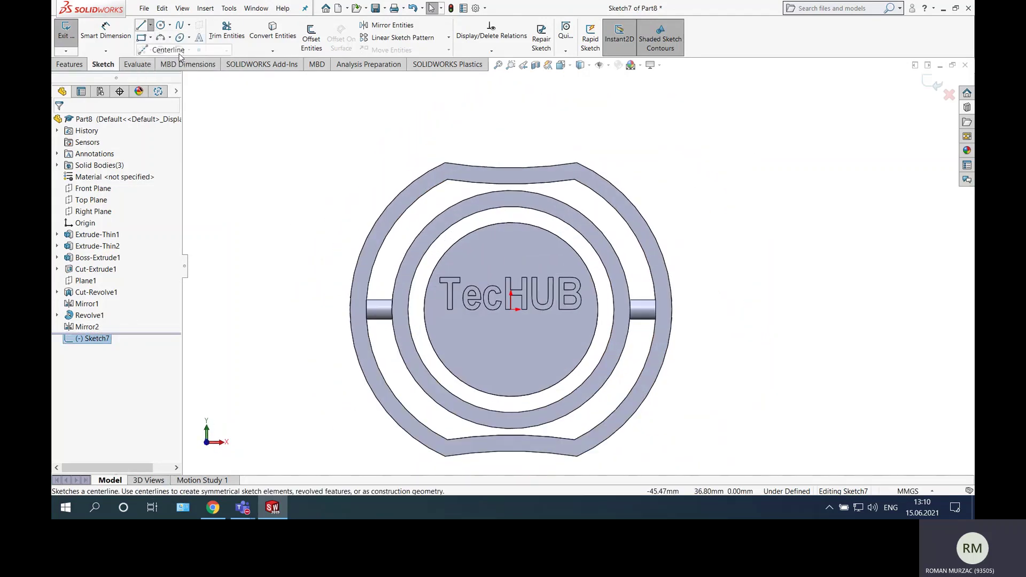
scroll(515, 319, "down", 5)
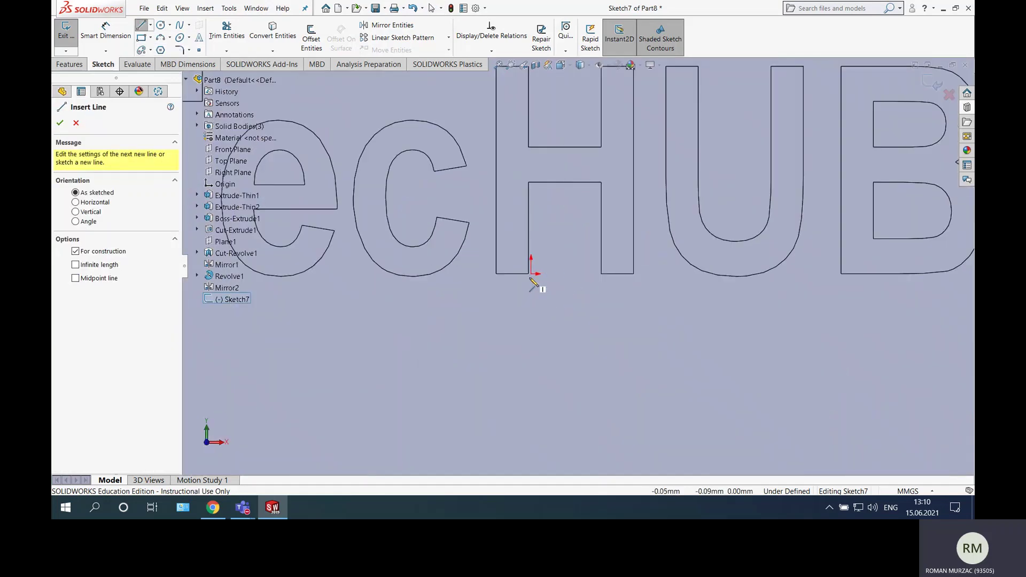
left_click(532, 274)
scroll(534, 275, "up", 5)
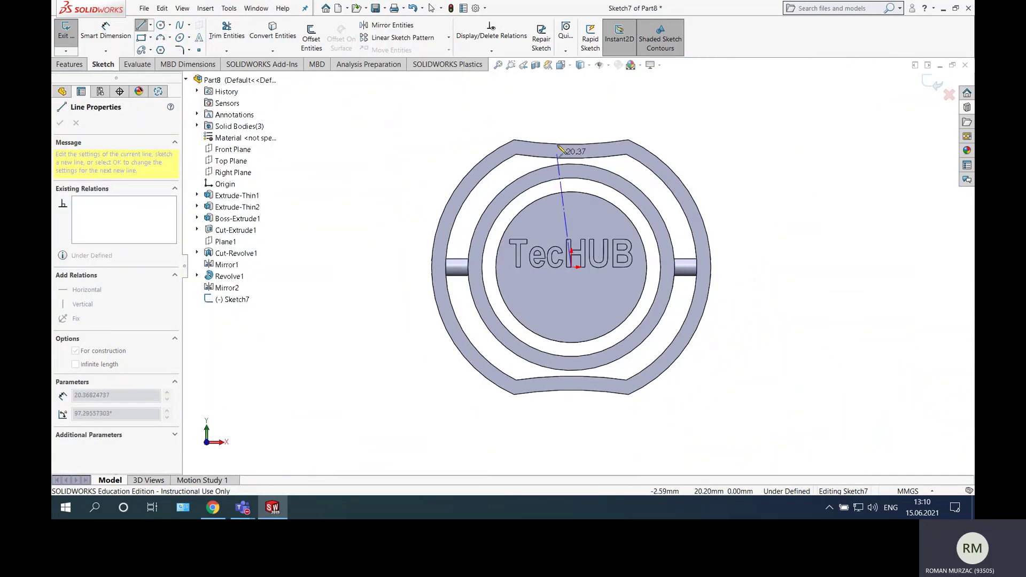
left_click(571, 112)
key("Escape")
Sketch a corner rectangle about 1.6 mm wide from the vertical centerline, crossing the upper part of the middle ring.
scroll(598, 144, "down", 5)
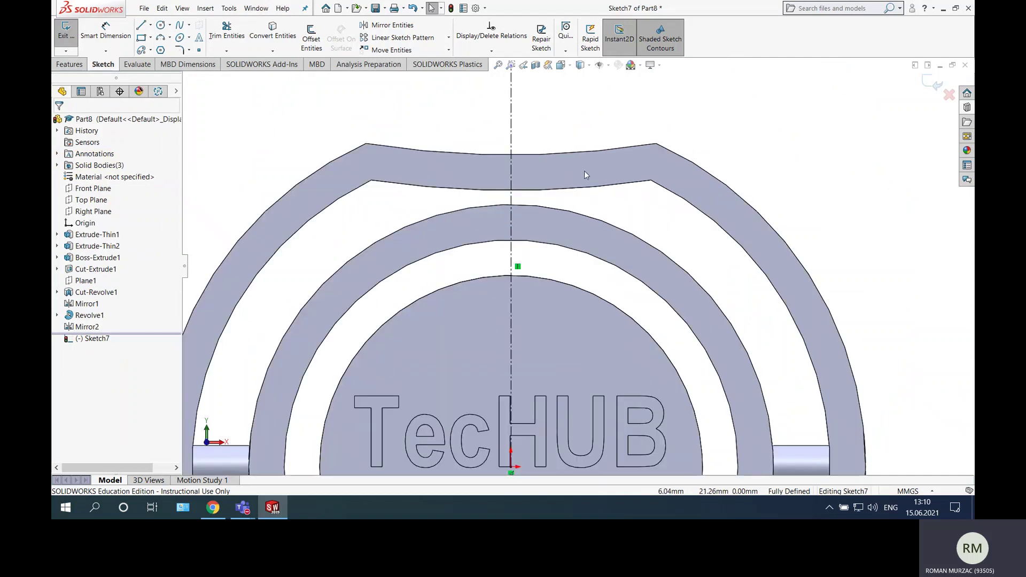
left_click(142, 37)
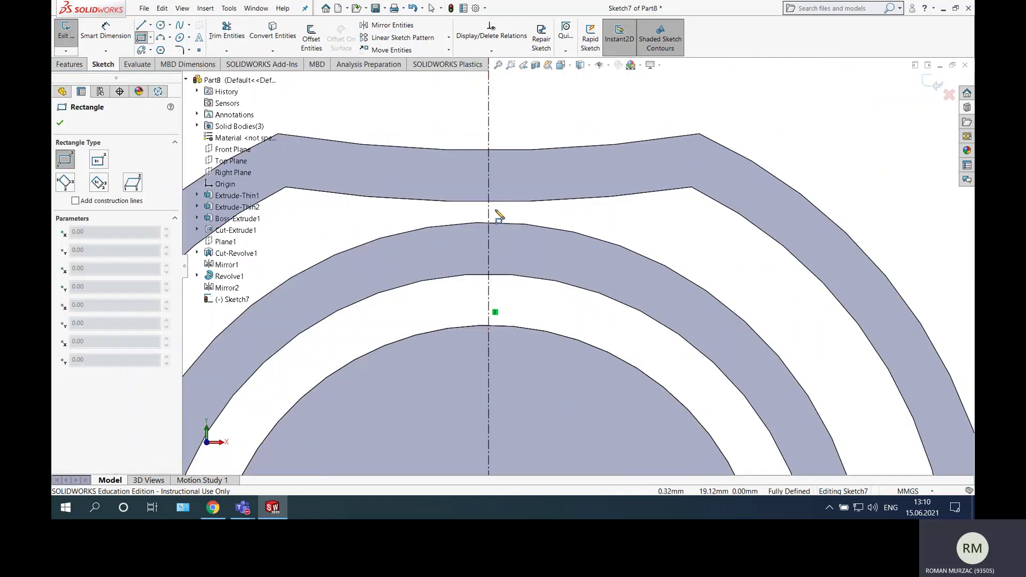
left_click(522, 303)
key("Escape")
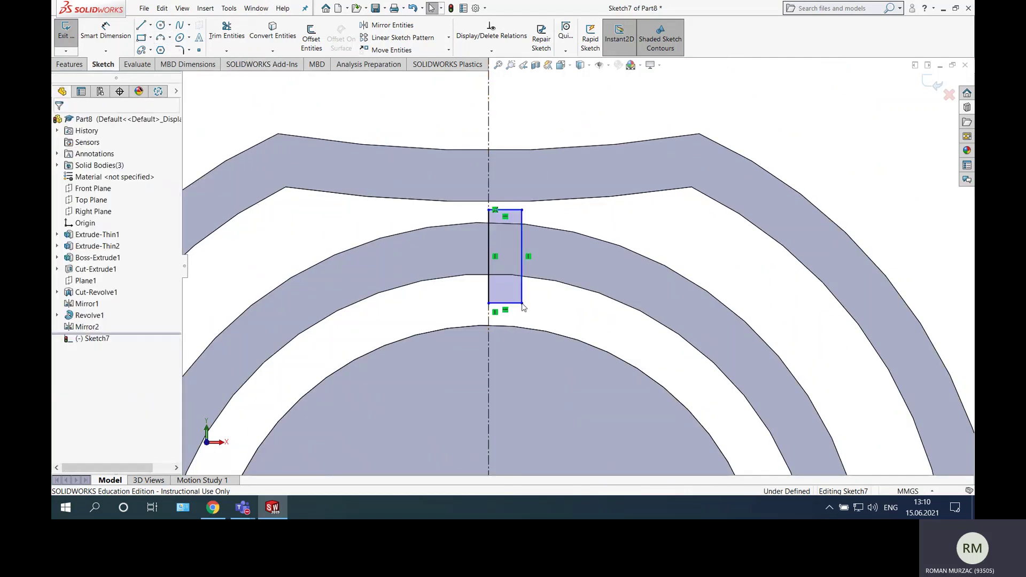
Dimension the rectangle's outer vertical edge to the centerline as a diameter of 4 mm.
left_click(128, 33)
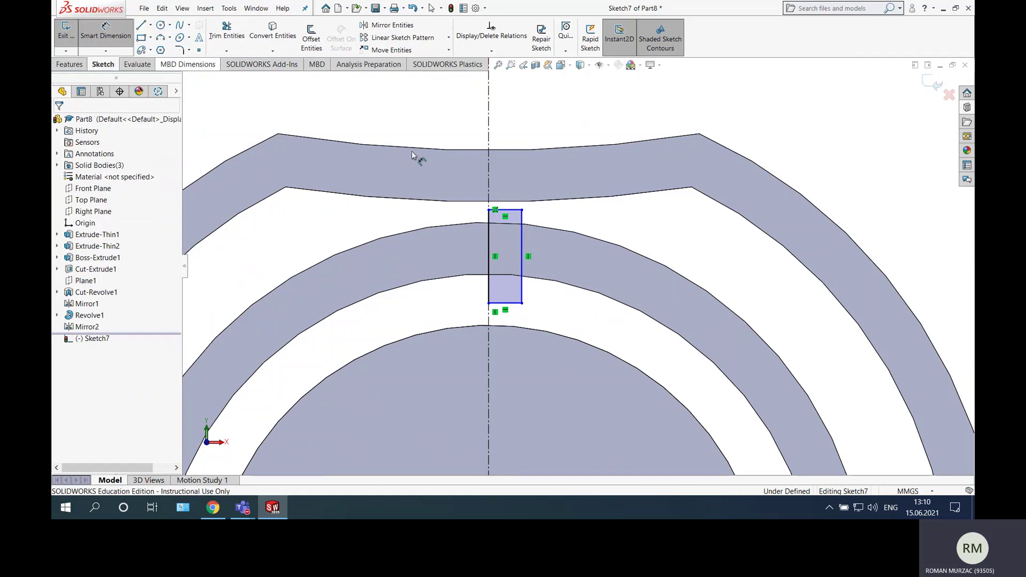
left_click(523, 223)
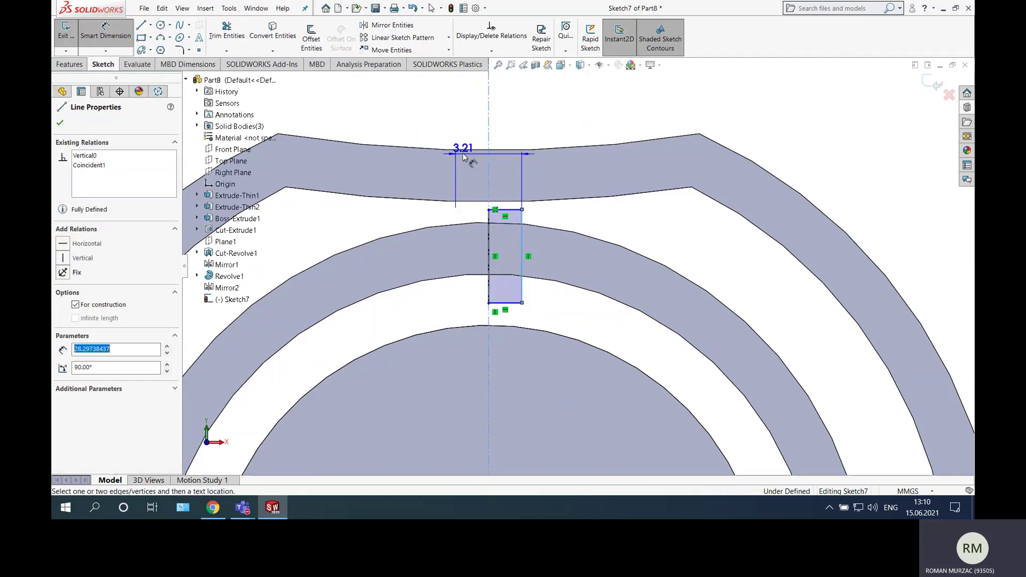
left_click(468, 135)
type("4.00mm")
key("Return")
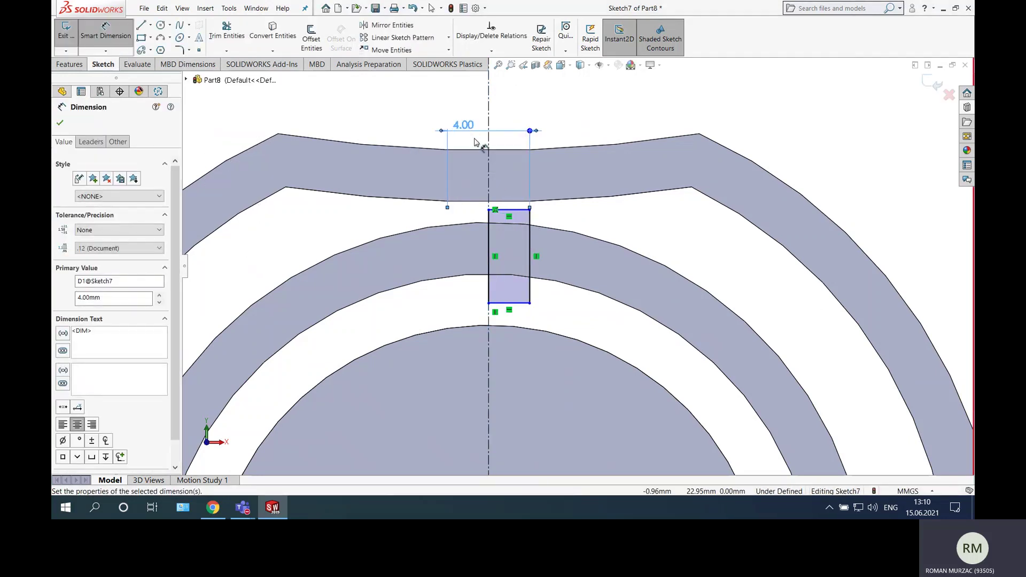
left_click(521, 214)
scroll(577, 267, "up", 3)
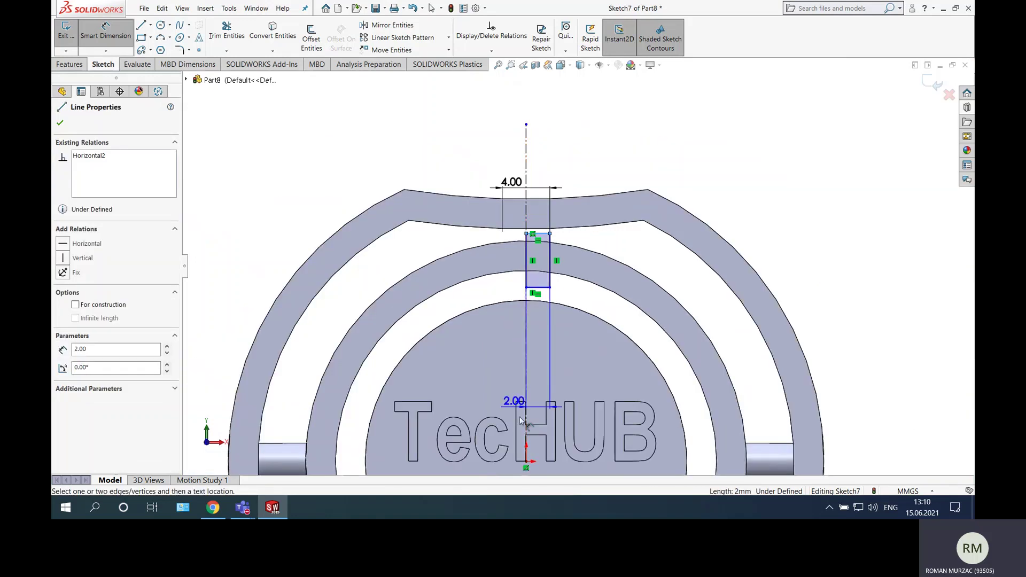
left_click(526, 468)
key("Escape")
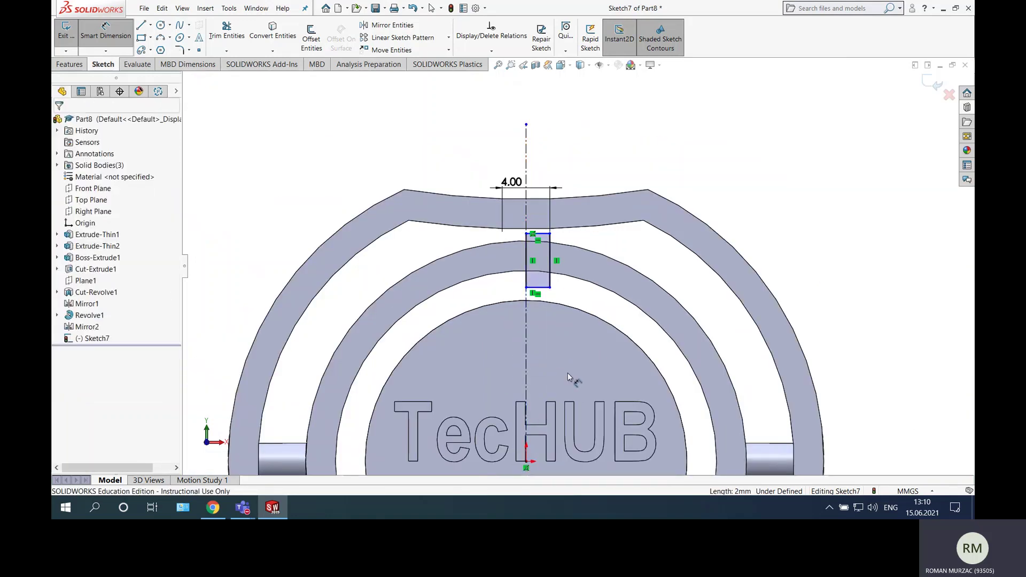
Dimension the rectangle's upper edge to the origin at 19 mm.
left_click(527, 465)
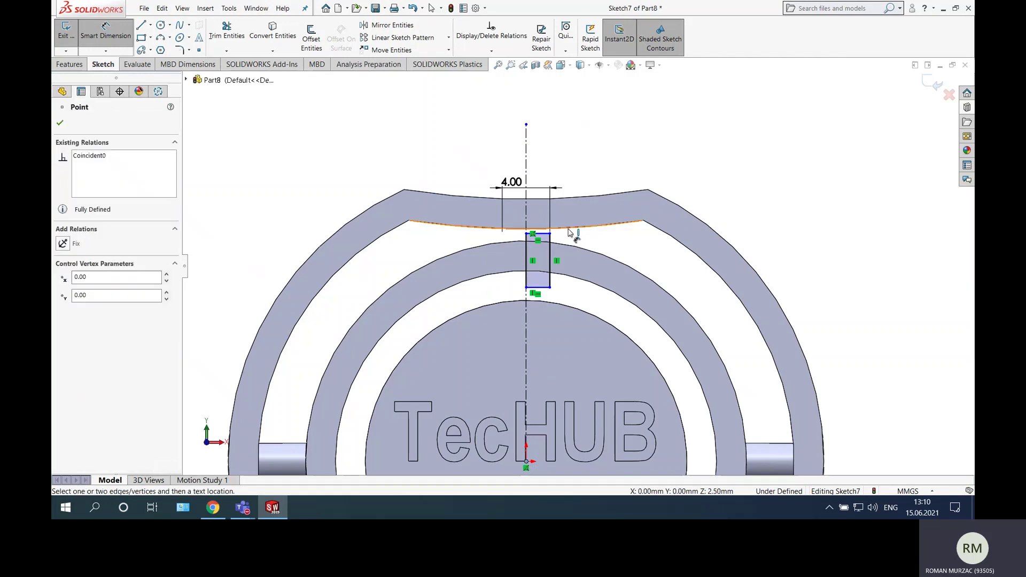
left_click(544, 235)
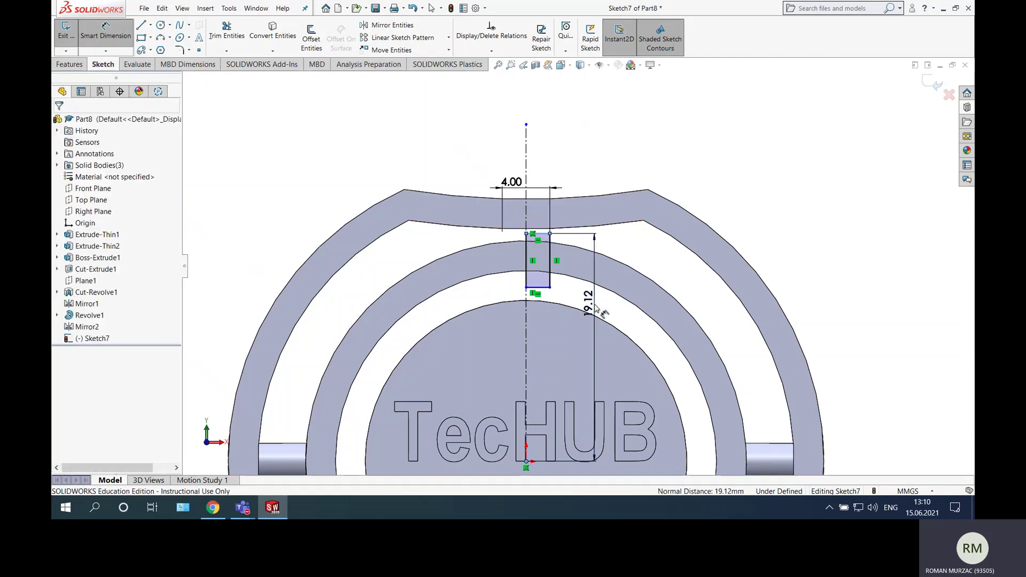
left_click(594, 302)
type("19")
key("Return")
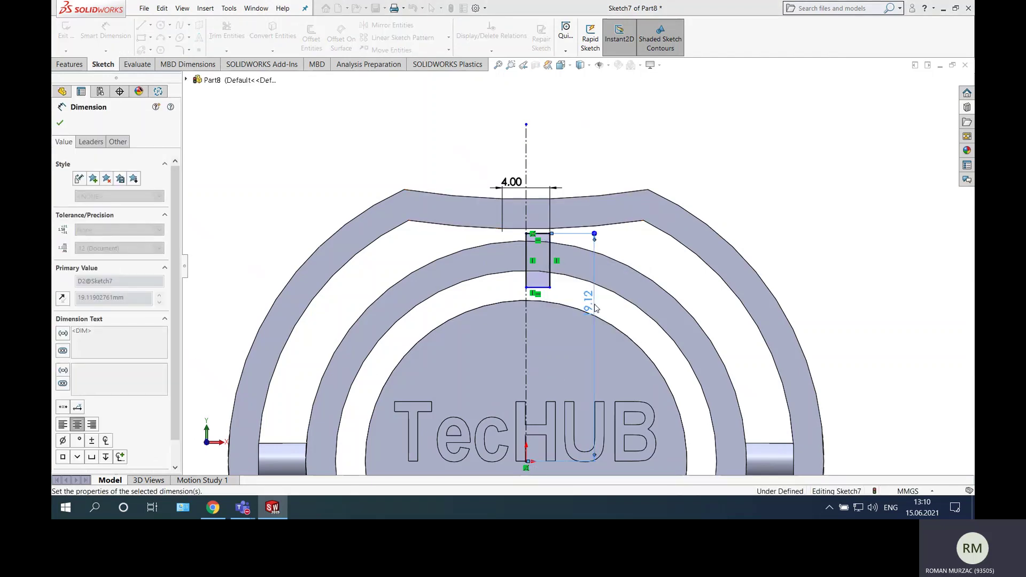
Dimension the rectangle's lower edge to the origin at 15 mm.
scroll(556, 230, "down", 5)
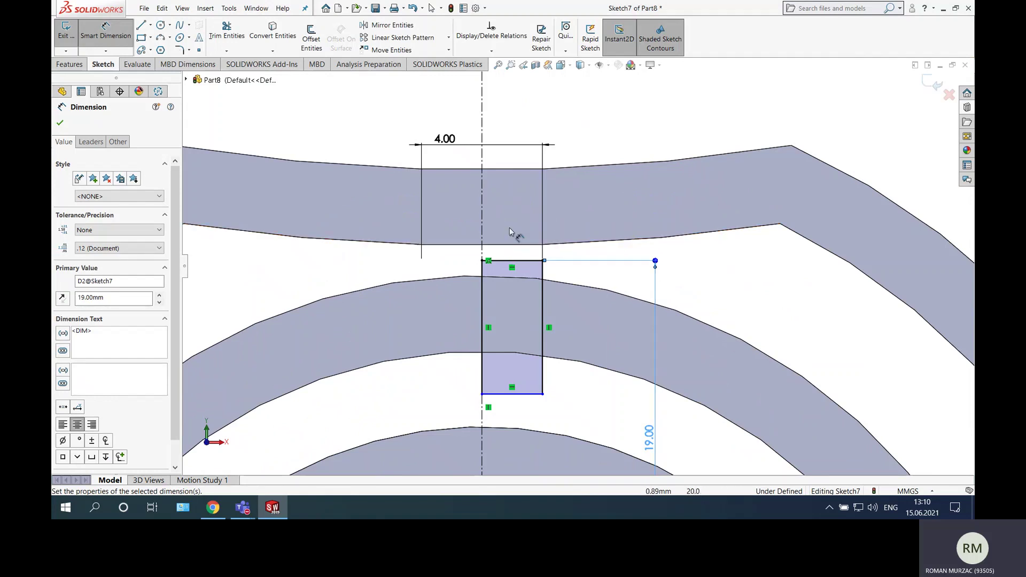
scroll(559, 130, "up", 5)
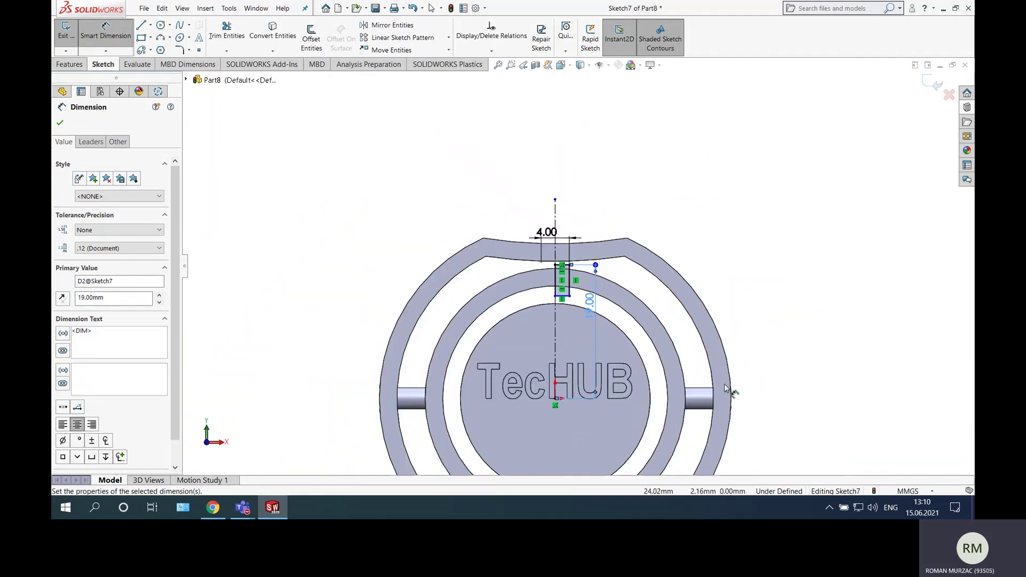
scroll(567, 303, "down", 4)
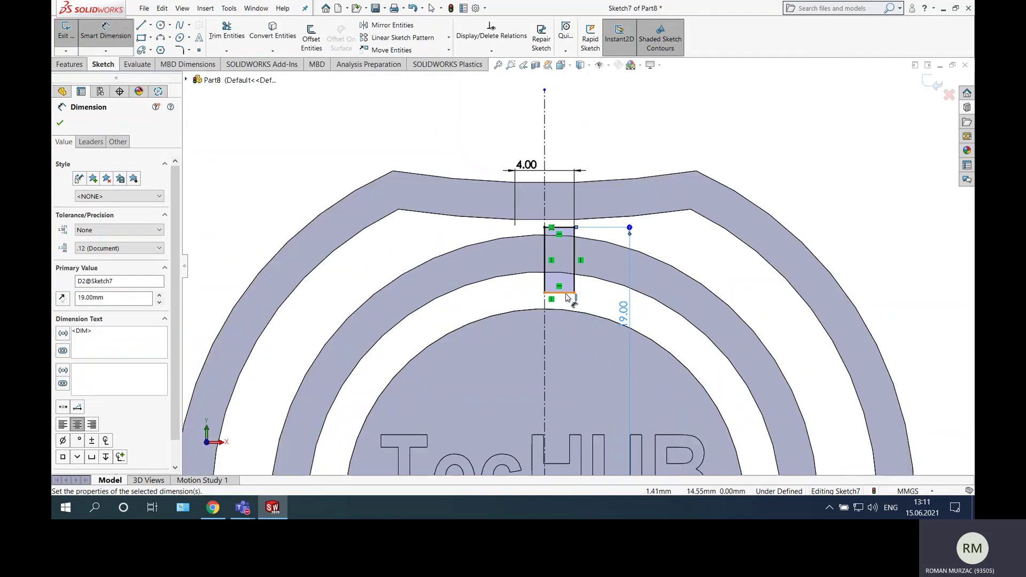
left_click(568, 293)
scroll(568, 267, "up", 2)
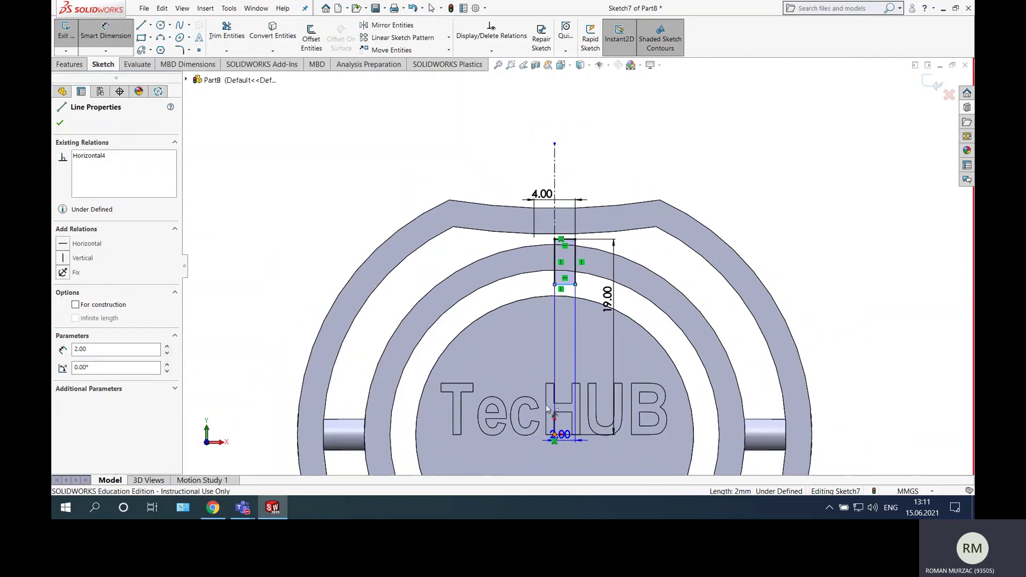
left_click(555, 435)
left_click(518, 344)
type("15")
key("Return")
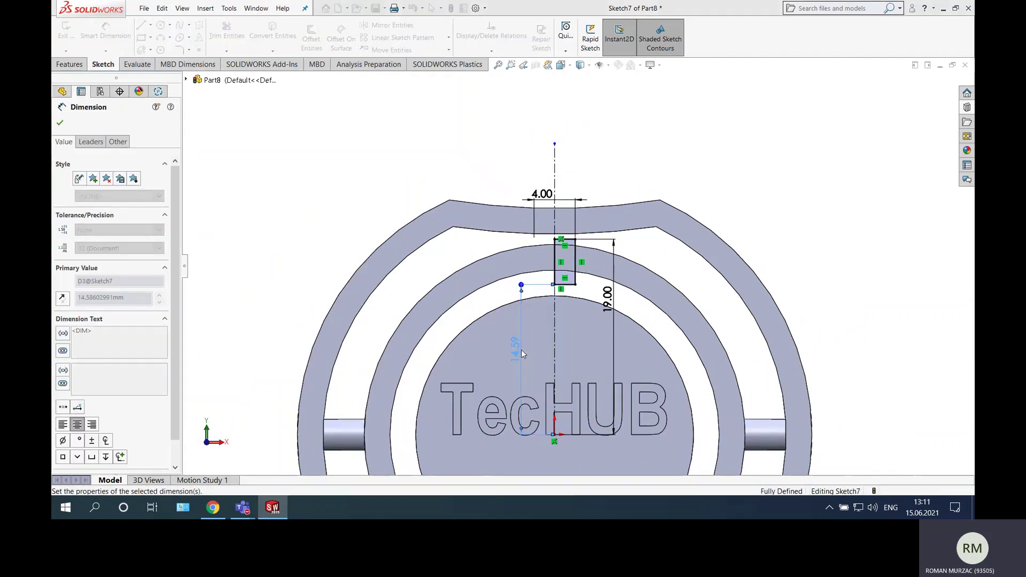
key("Escape")
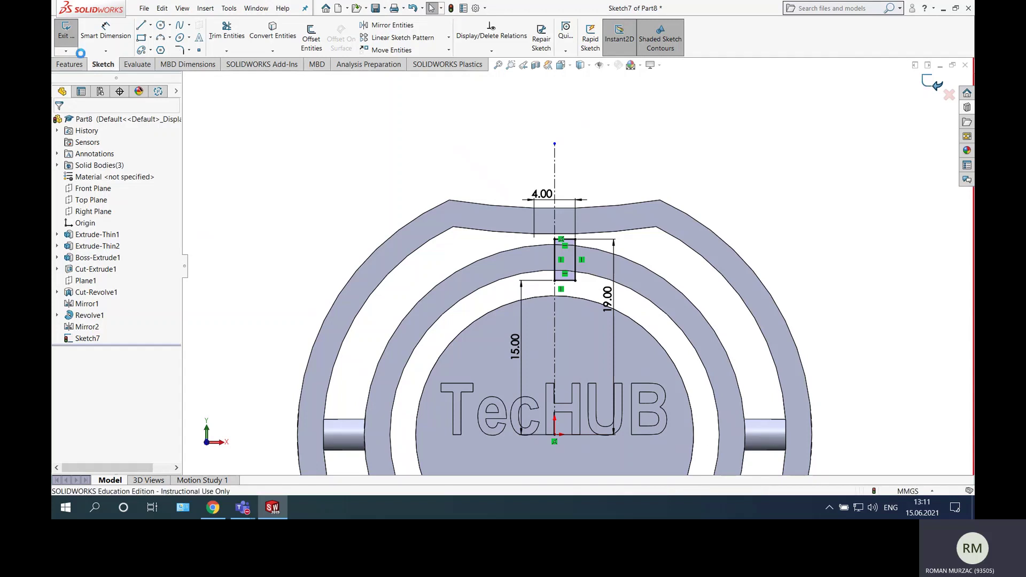
Finish the sketch and revolve-cut the rectangle 360 degrees about the centerline to make a hole through the upper part of the middle ring.
left_click(69, 43)
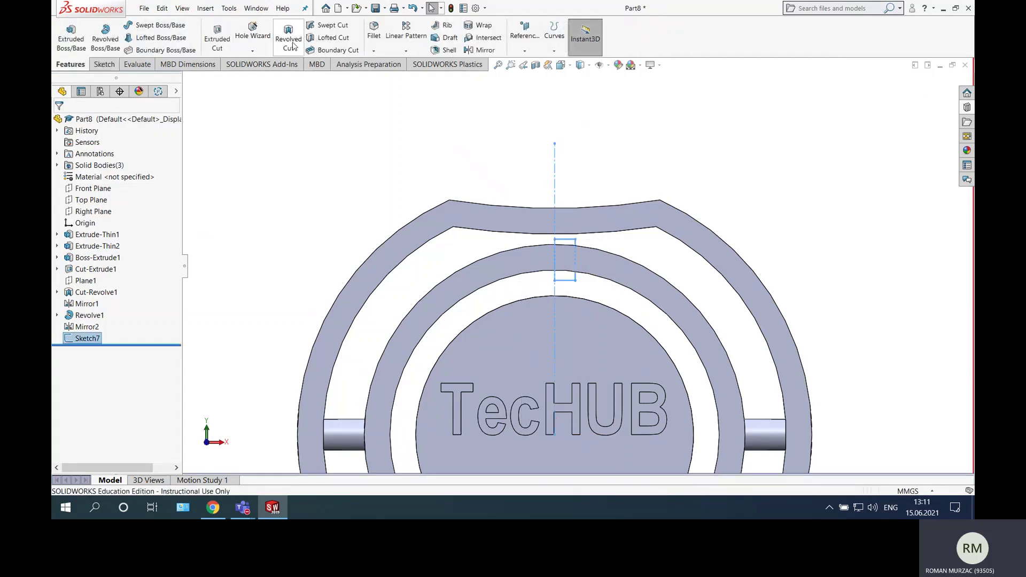
left_click(288, 38)
left_click(60, 123)
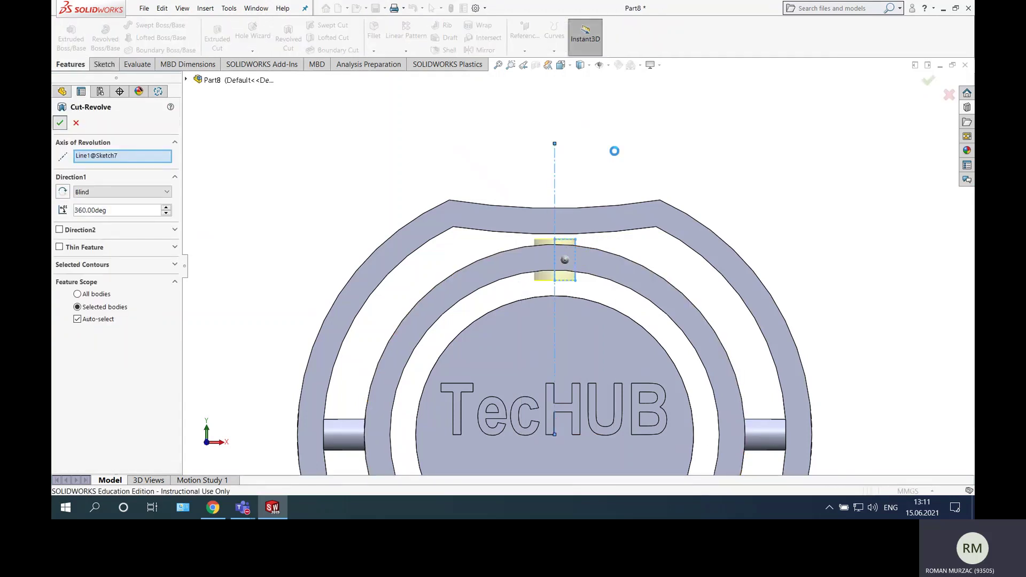
middle_click_drag(637, 152, 614, 178)
scroll(574, 243, "down", 8)
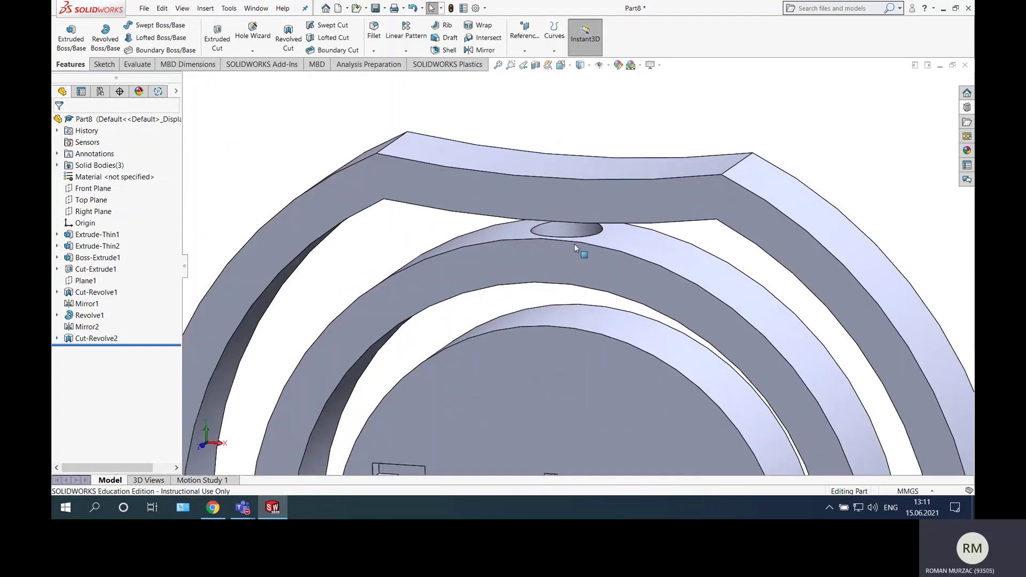
scroll(544, 233, "up", 8)
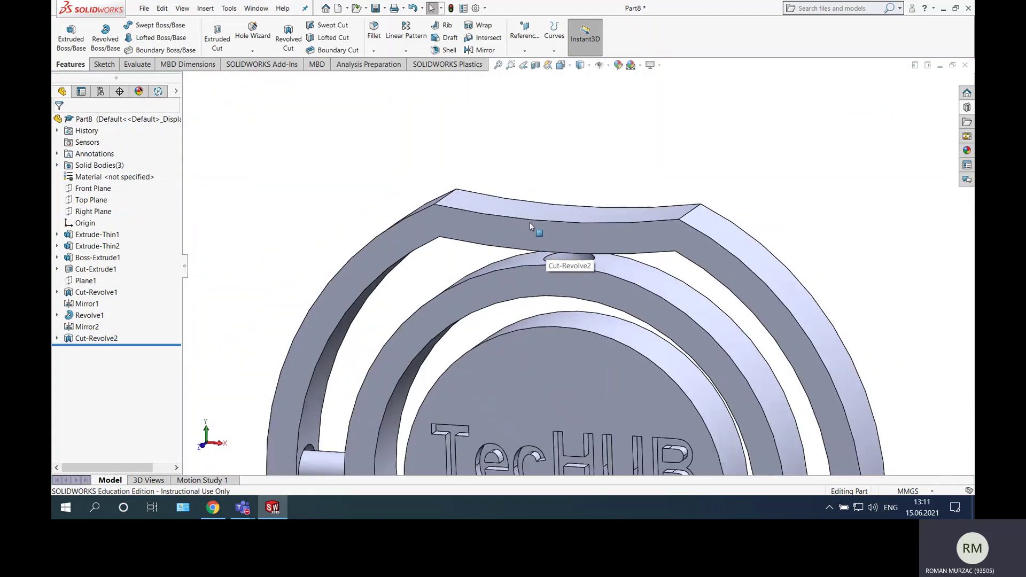
scroll(603, 280, "down", 3)
scroll(515, 242, "up", 3)
scroll(549, 293, "up", 4)
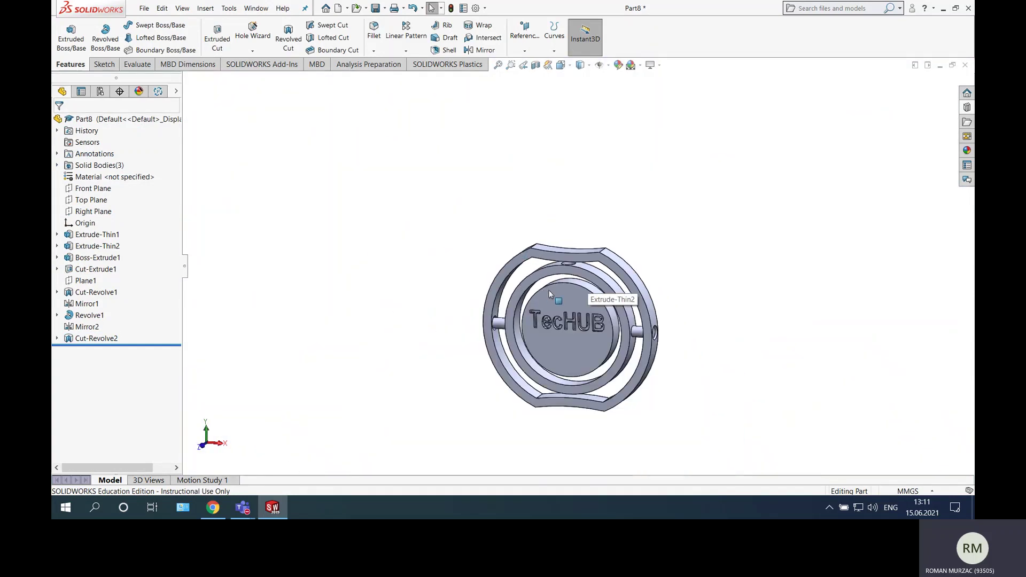
Mirror the middle ring's revolved-cut hole about the Top Plane.
left_click(406, 51)
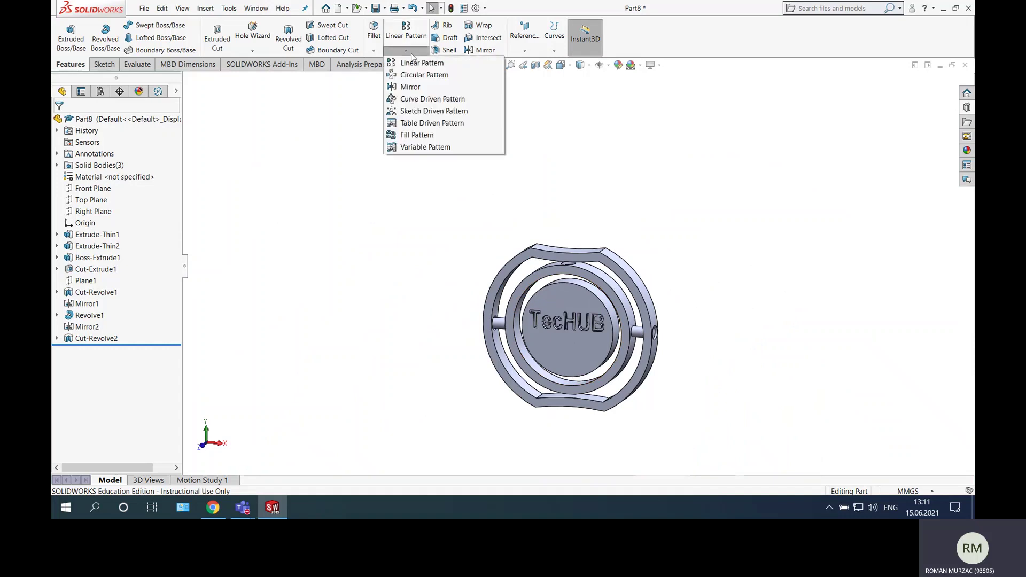
left_click(411, 87)
left_click(211, 80)
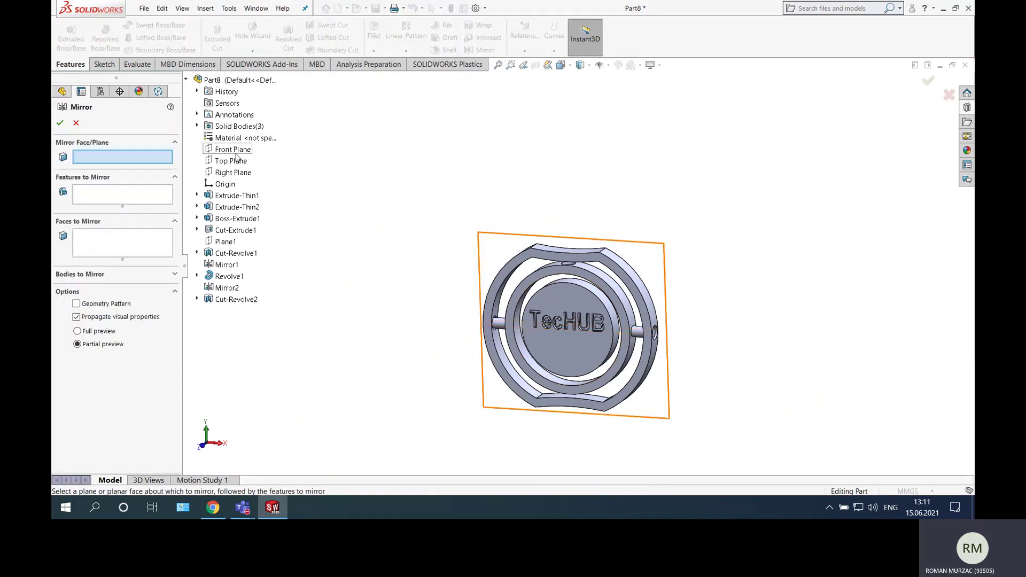
left_click(234, 161)
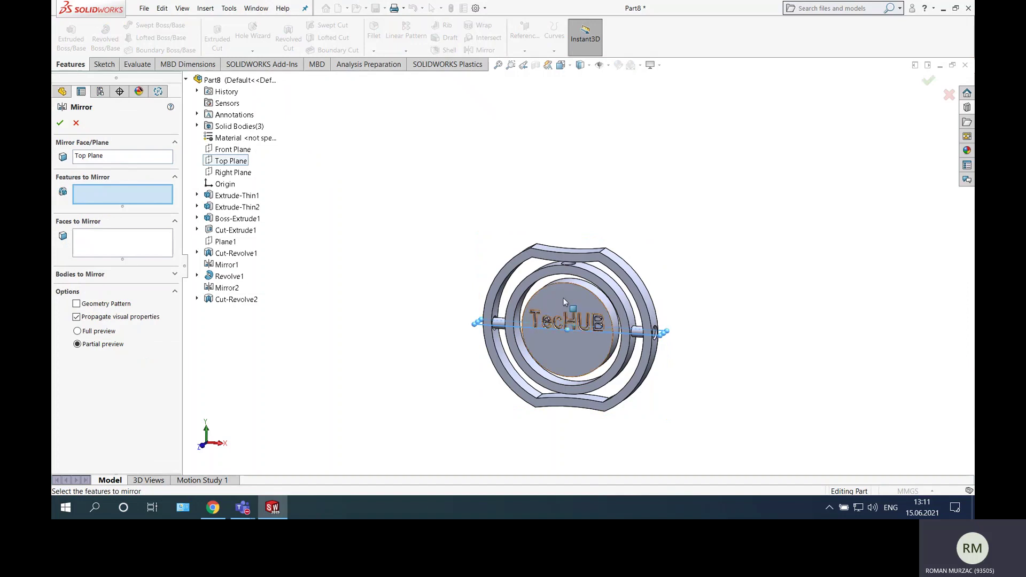
scroll(570, 277, "down", 3)
left_click(568, 263)
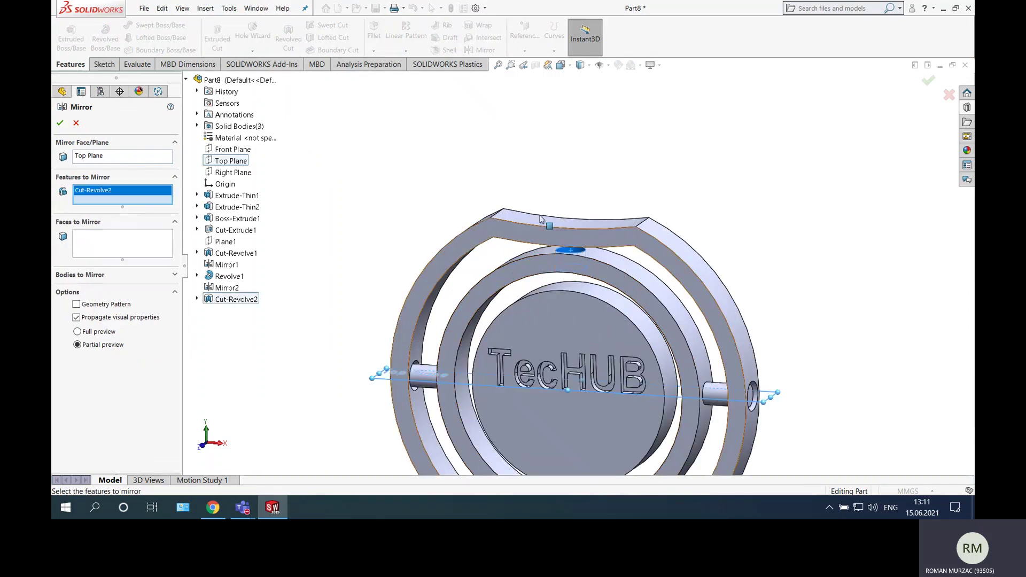
scroll(595, 405, "up", 3)
scroll(595, 405, "down", 3)
left_click(60, 122)
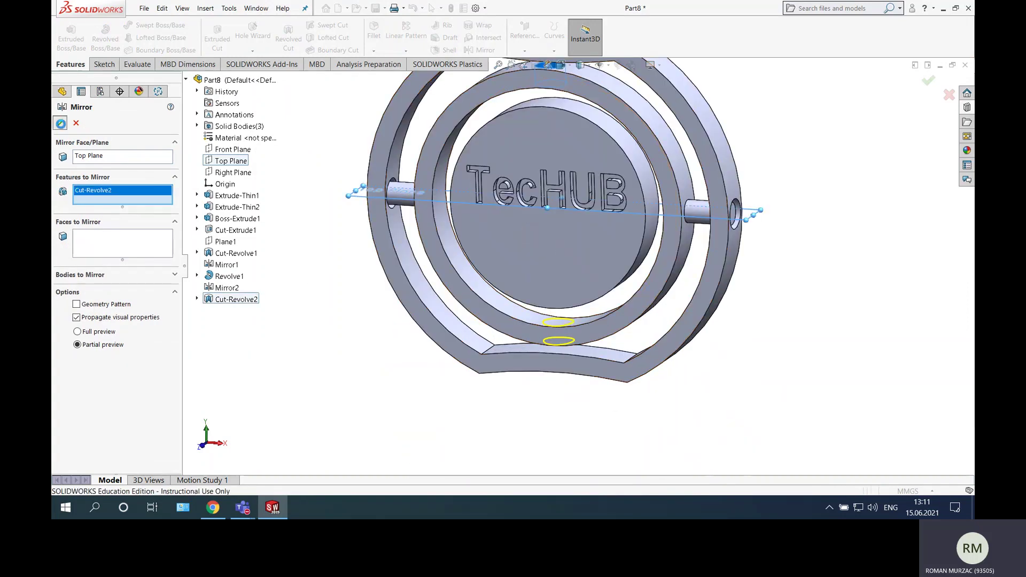
key("f")
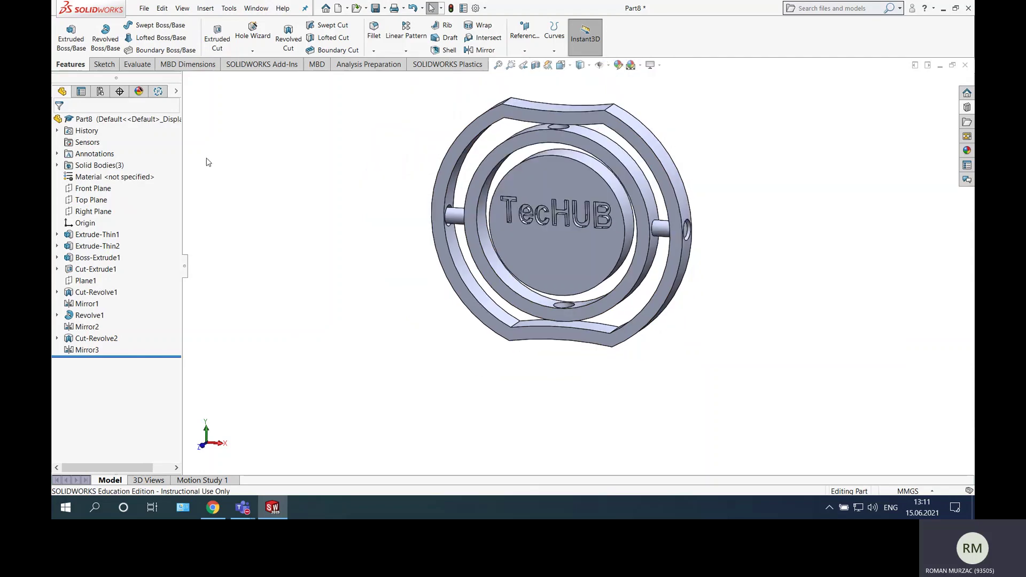
Open a new sketch on Plane1 and turn the view normal to it.
left_click(101, 64)
left_click(67, 32)
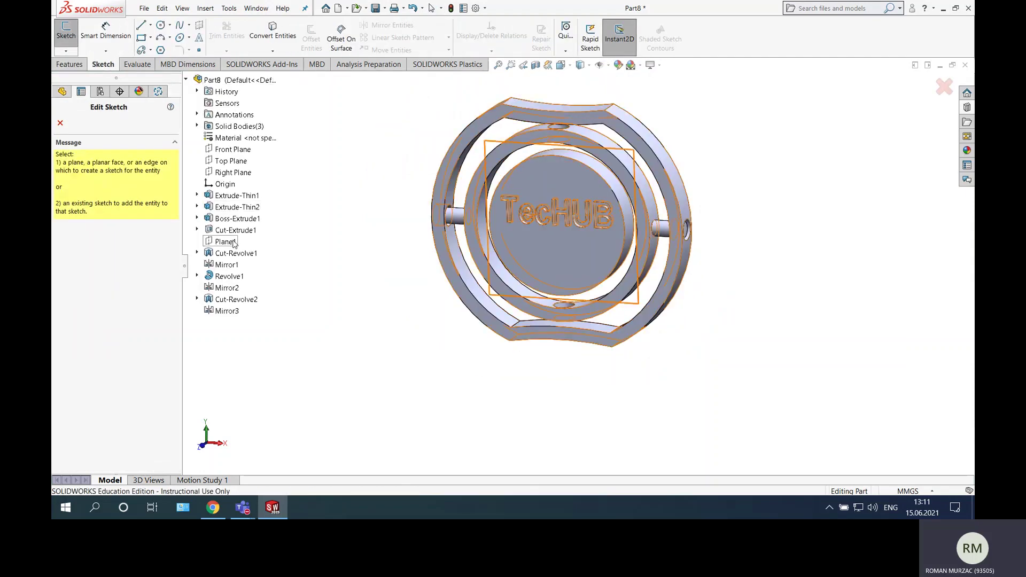
left_click(225, 241)
right_click(97, 367)
left_click(140, 340)
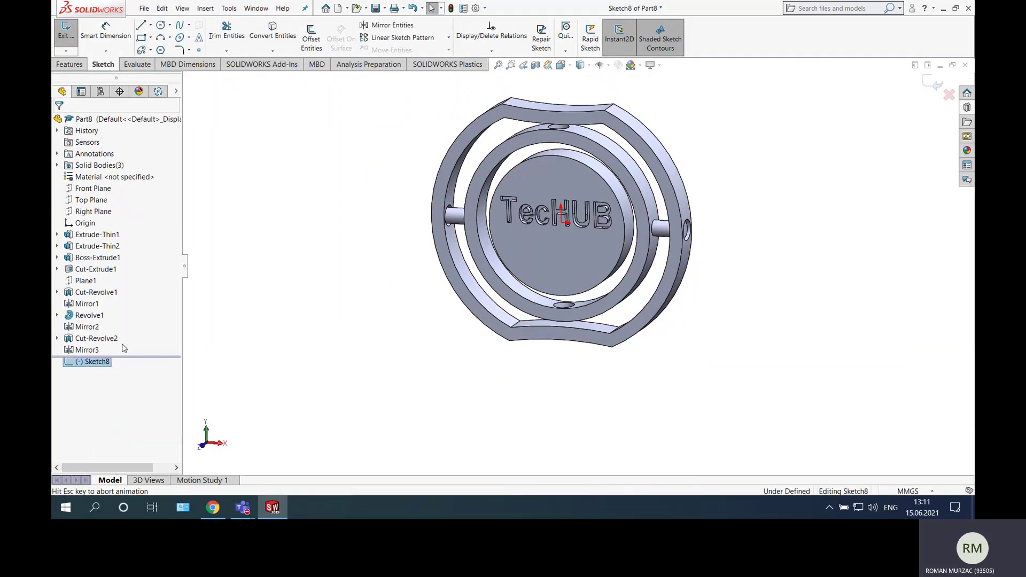
Draw a vertical centerline from the origin up past the top of the outer ring.
left_click(151, 25)
left_click(169, 48)
scroll(525, 302, "down", 4)
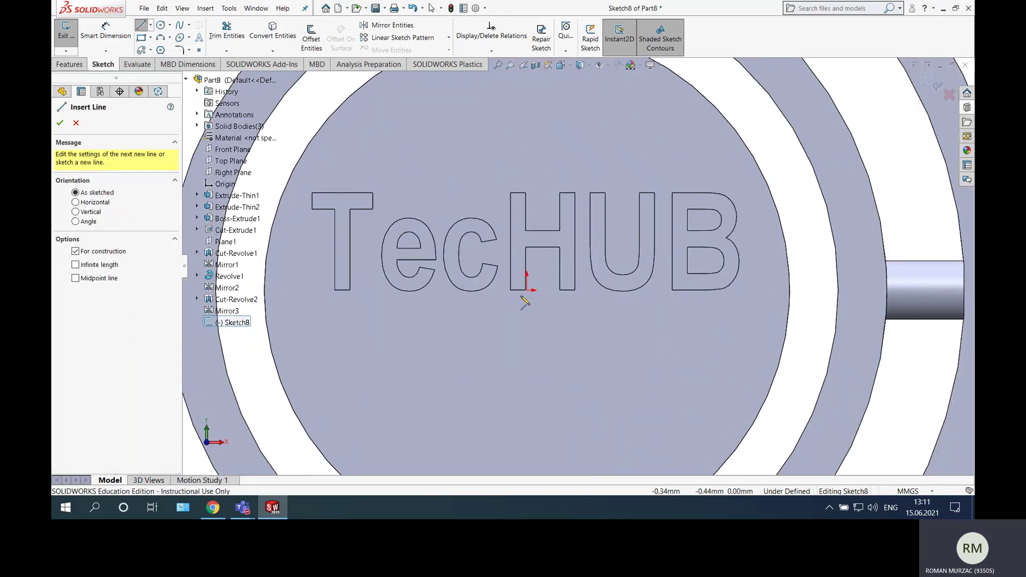
scroll(539, 288, "down", 3)
left_click(535, 280)
scroll(537, 299, "up", 8)
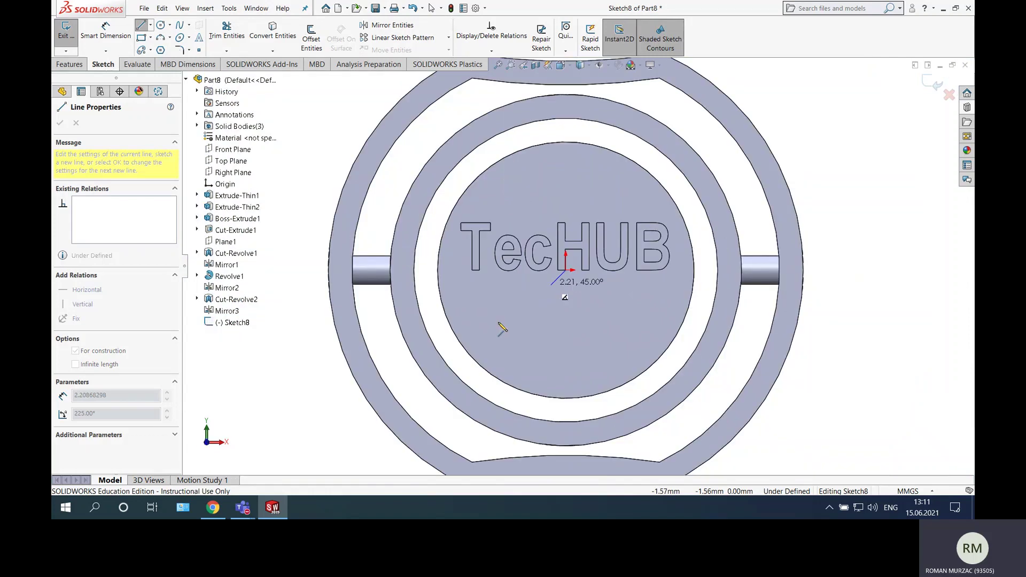
left_click(572, 99)
key("Escape")
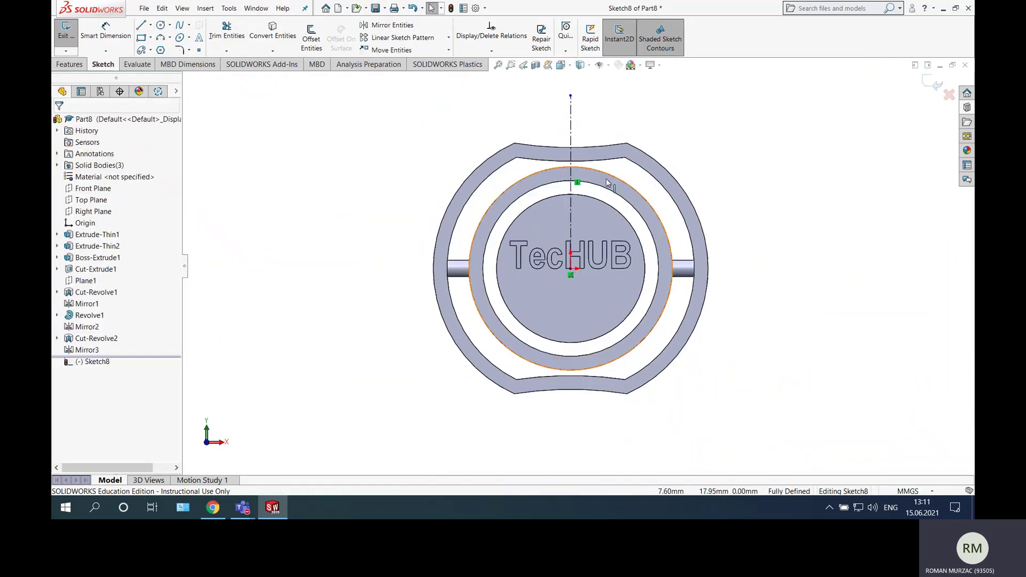
Sketch a corner rectangle about 1.5 mm wide and 7.1 mm tall from the centerline, spanning from the middle ring into the central disc.
scroll(574, 179, "down", 5)
left_click(141, 38)
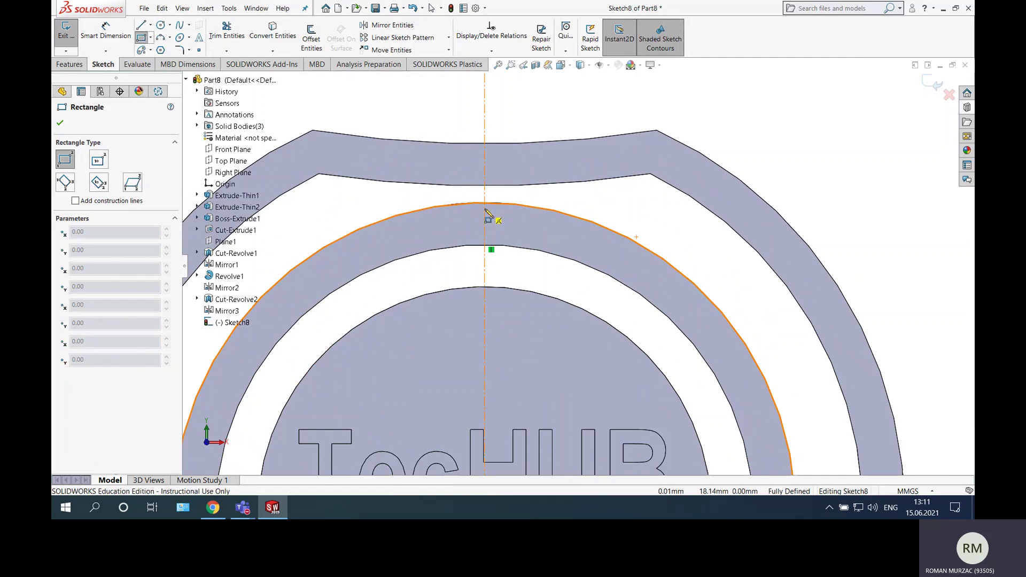
left_click(485, 210)
left_click(511, 329)
key("Escape")
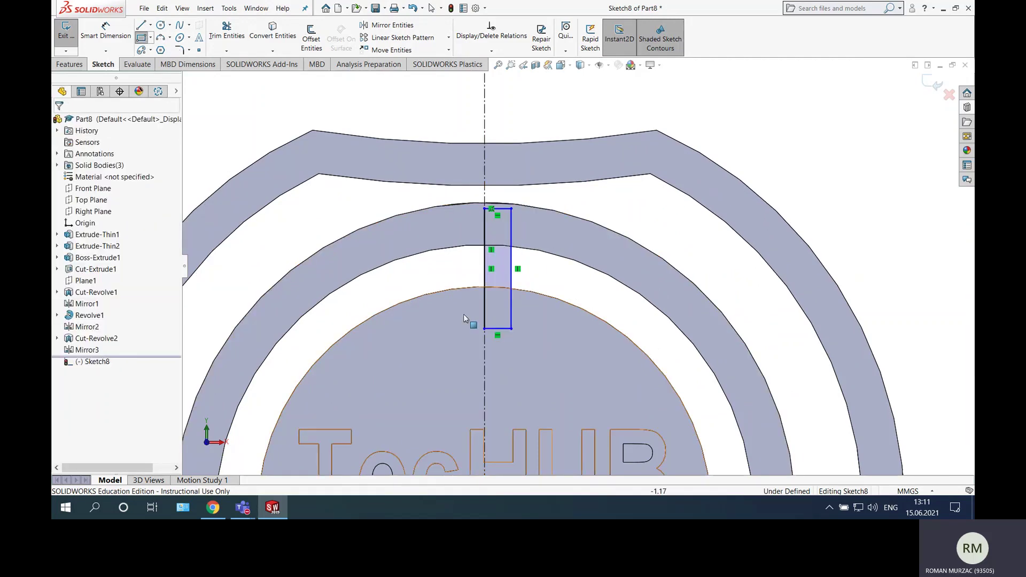
Dimension the new rectangle's lower edge, inside the central disc, to the origin at 10 mm.
key("d")
scroll(533, 267, "up", 5)
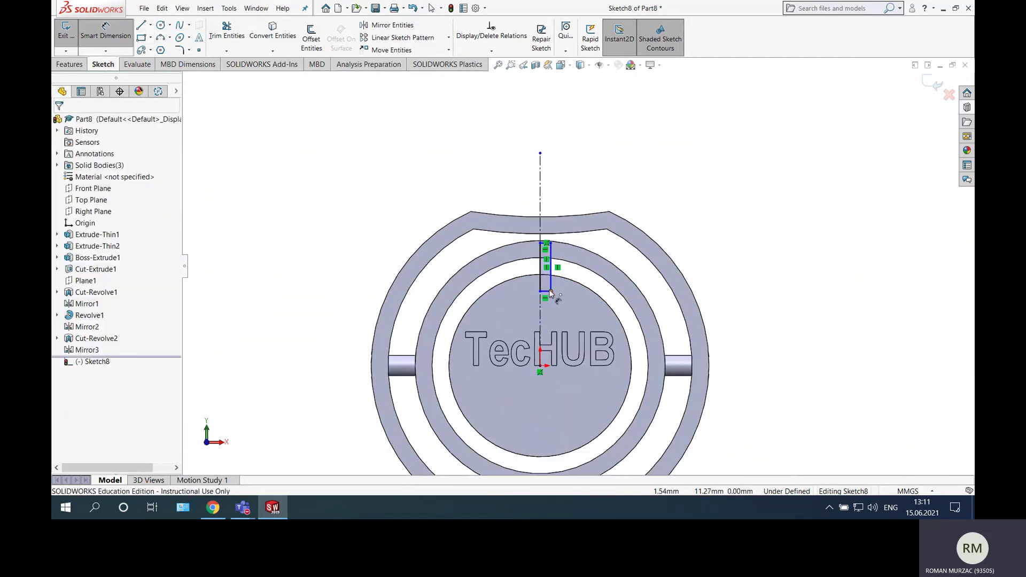
left_click(546, 292)
left_click(541, 370)
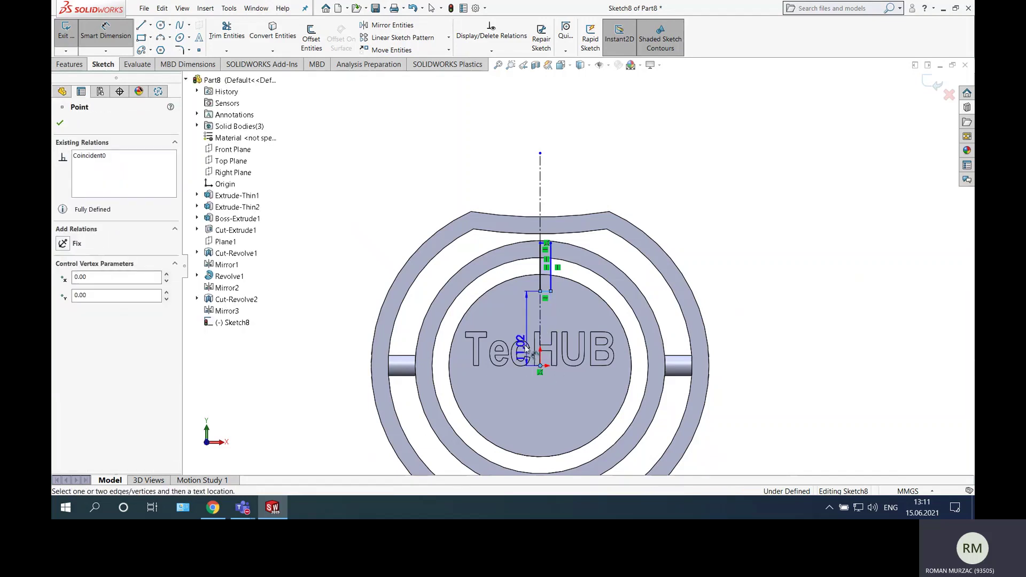
left_click(517, 333)
type("10")
key("Return")
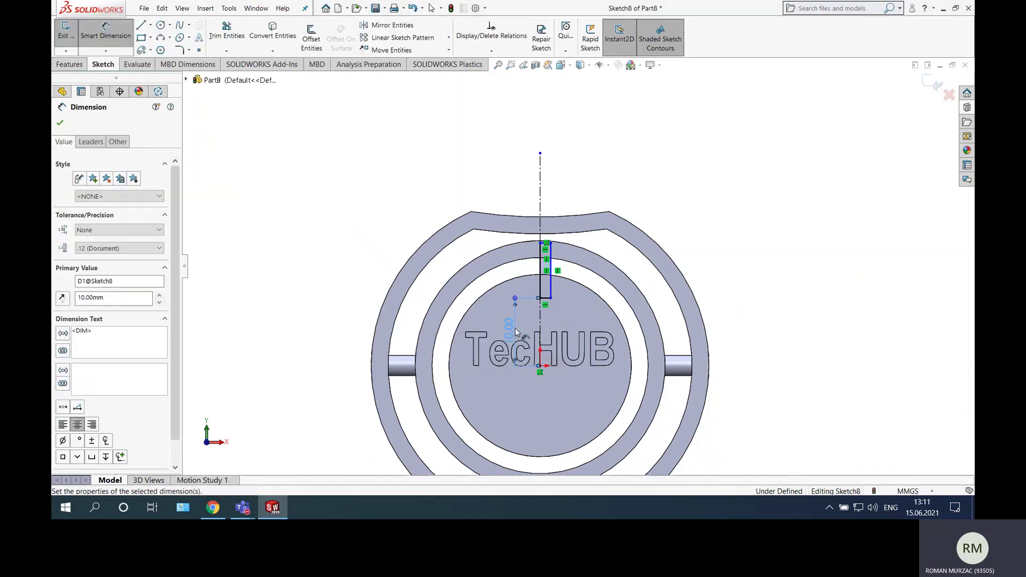
Dimension the rectangle's upper edge, inside the middle ring, to the origin at 18 mm.
scroll(539, 250, "down", 4)
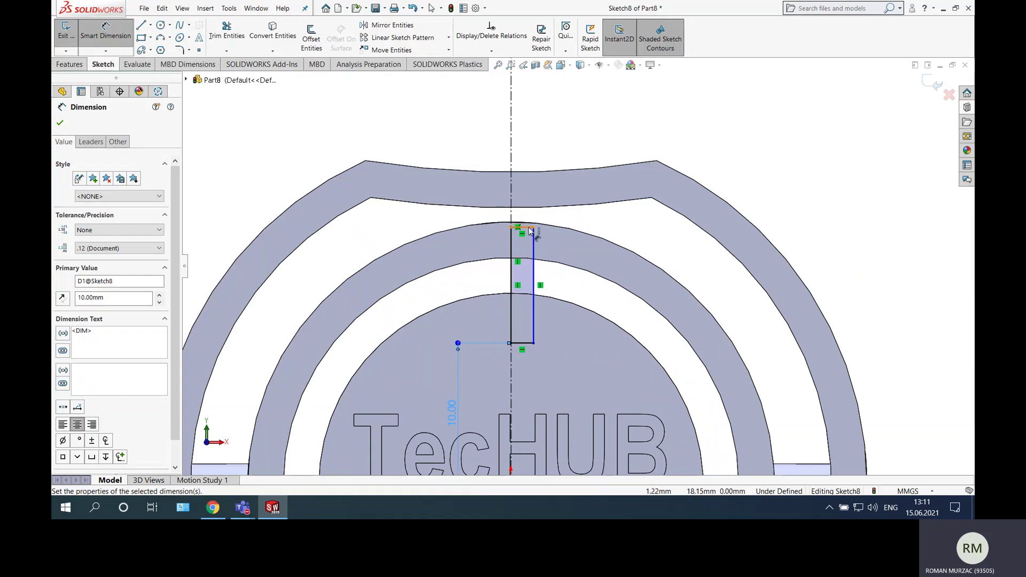
left_click(530, 227)
scroll(529, 227, "up", 2)
left_click(532, 419)
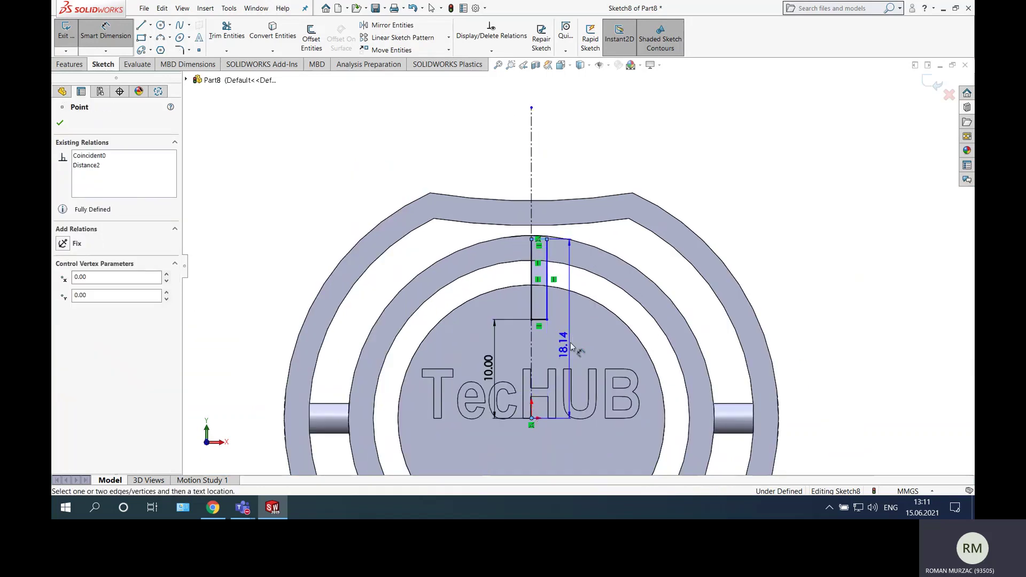
left_click(573, 327)
type("18")
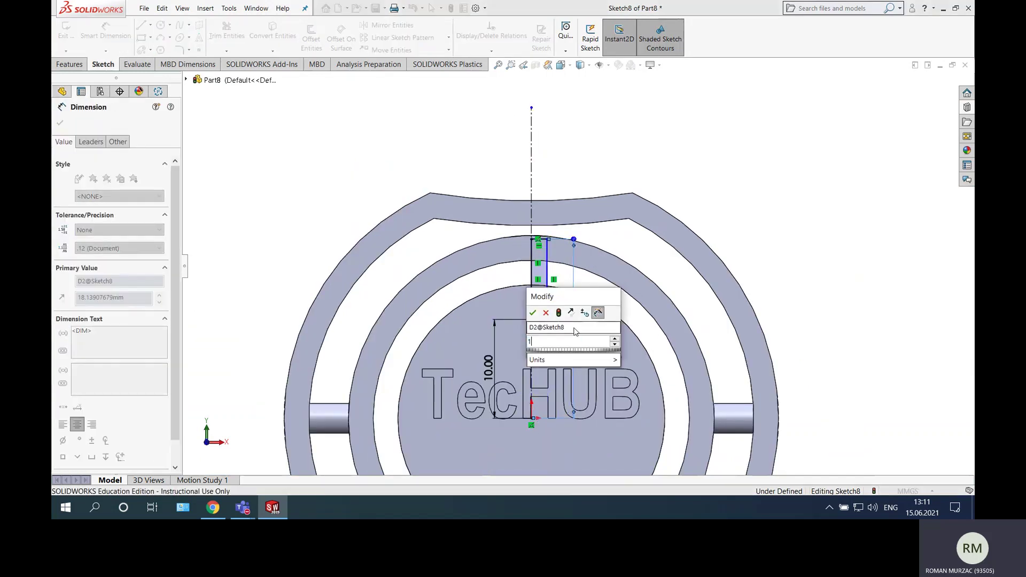
key("Return")
Add a diameter dimension of 3 mm from the rectangle's outer vertical edge across the centerline.
scroll(550, 268, "down", 3)
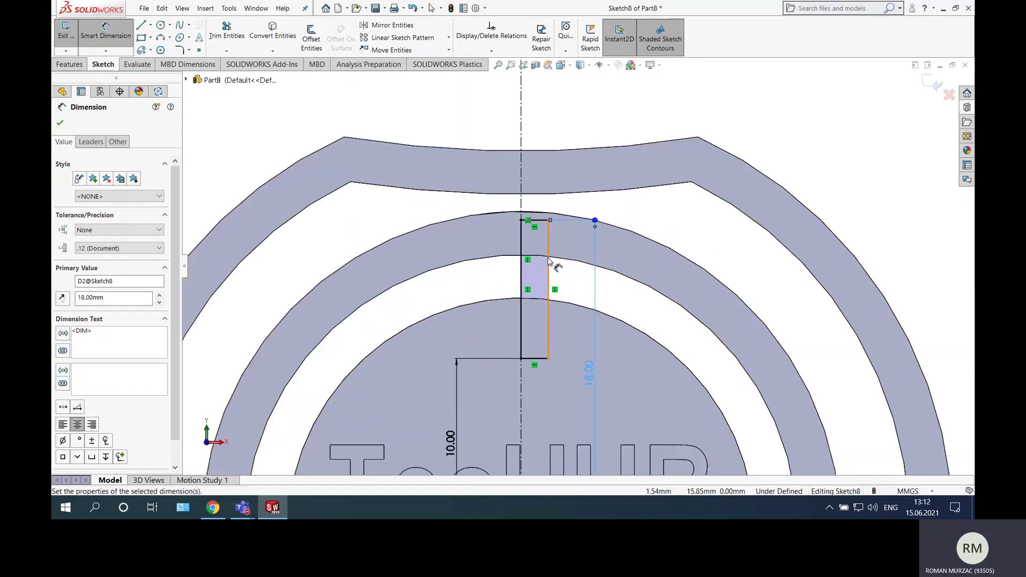
left_click(549, 262)
left_click(521, 206)
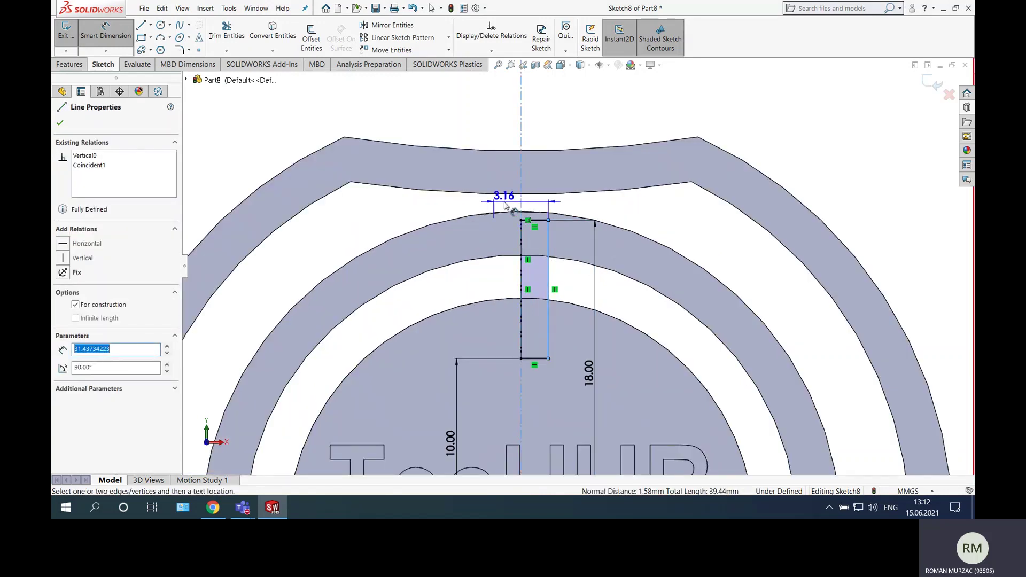
left_click(505, 206)
type("3.00mm")
key("Return")
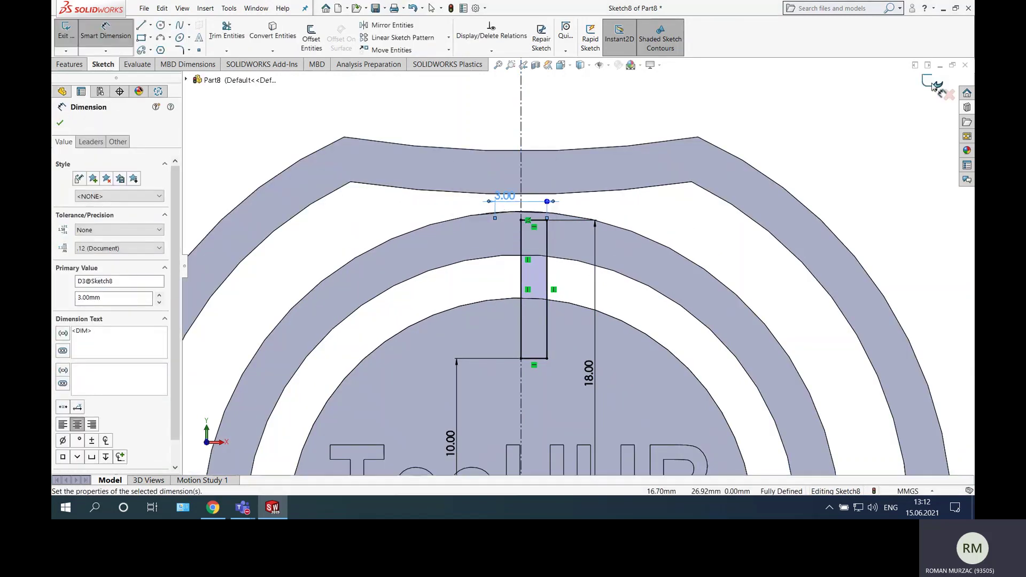
Exit the sketch and revolve the rectangle 360 degrees about the vertical centerline with merged result.
left_click(934, 87)
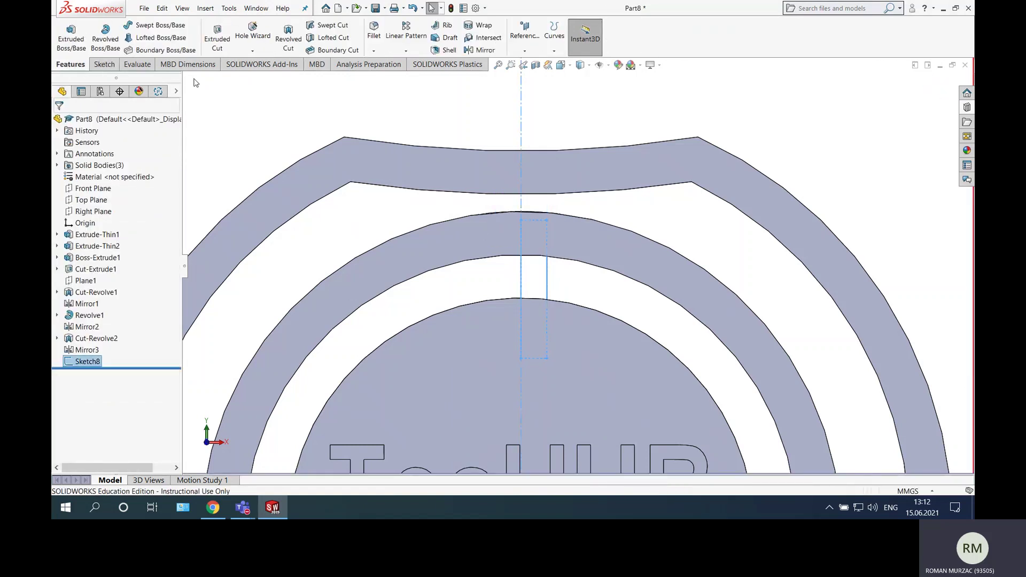
left_click(105, 35)
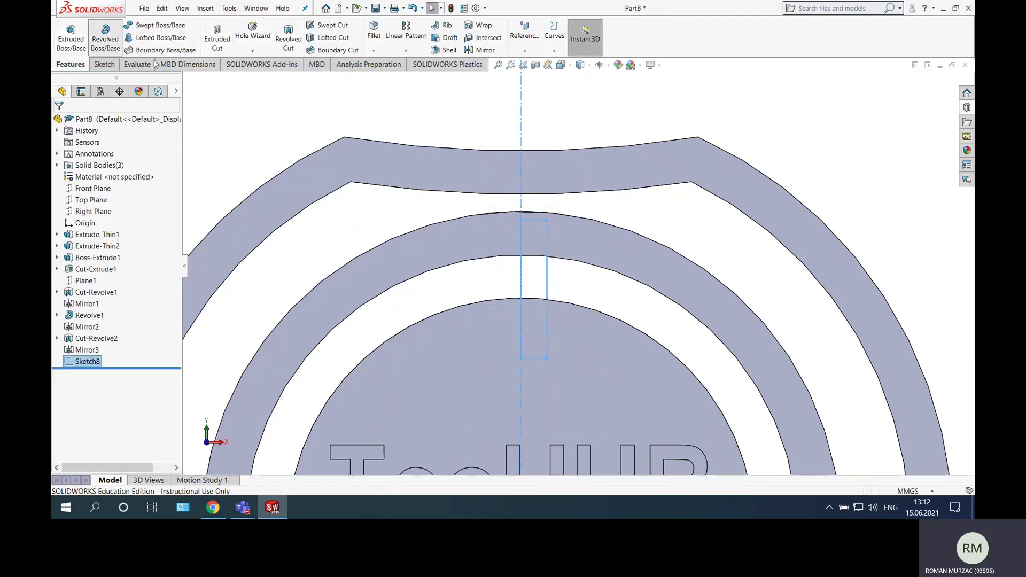
left_click(59, 123)
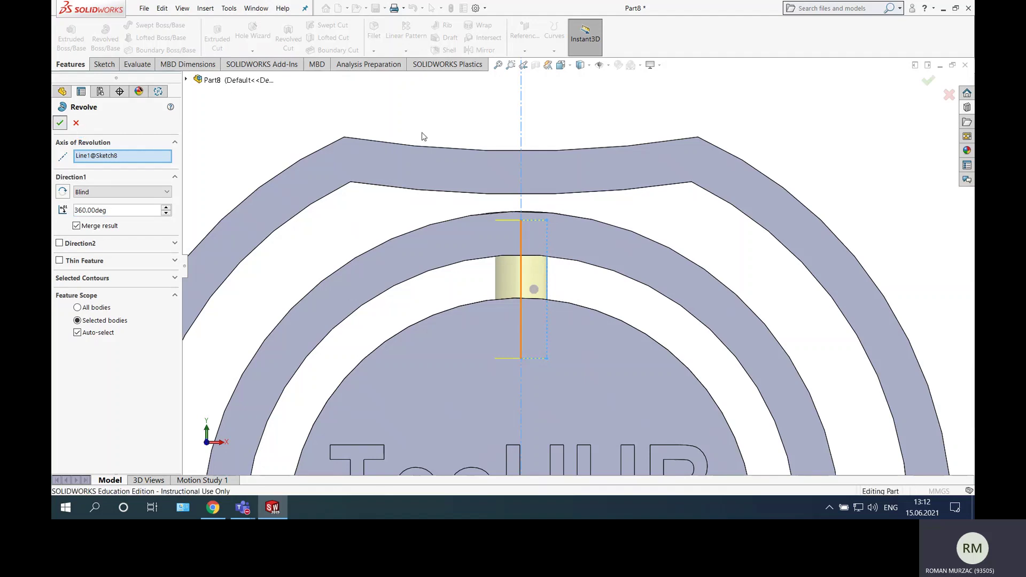
Create a section view parallel to the Top Plane, offset 19 mm so it cuts just above the new pin's hole.
middle_click_drag(644, 125, 582, 181)
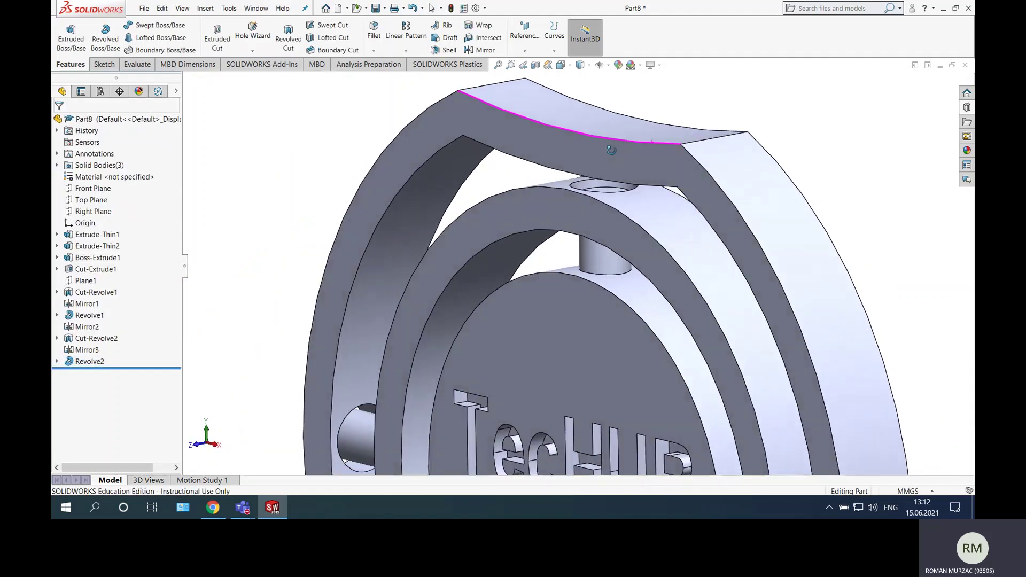
scroll(579, 185, "down", 6)
scroll(554, 216, "up", 5)
mouse_move(556, 219)
middle_mouse_down()
mouse_move(633, 161)
mouse_move(660, 207)
mouse_move(554, 257)
mouse_move(556, 225)
middle_mouse_up()
scroll(556, 225, "up", 3)
left_click(535, 65)
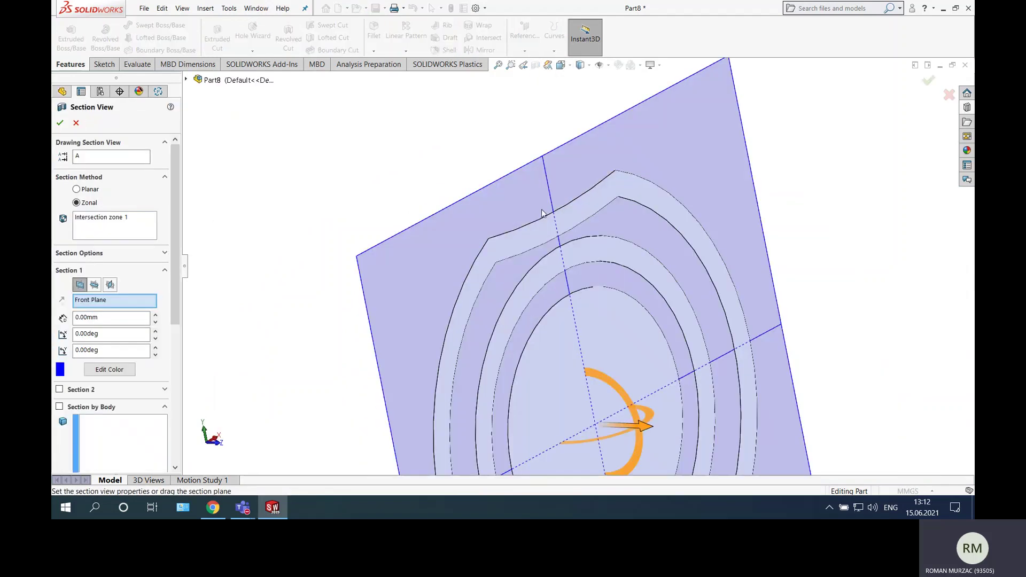
left_click(245, 83)
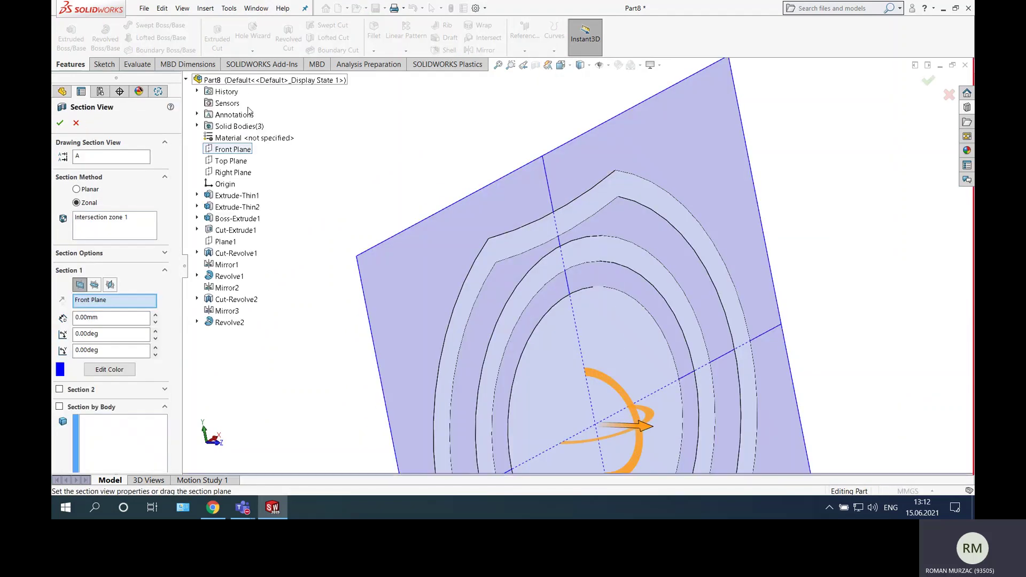
left_click(235, 161)
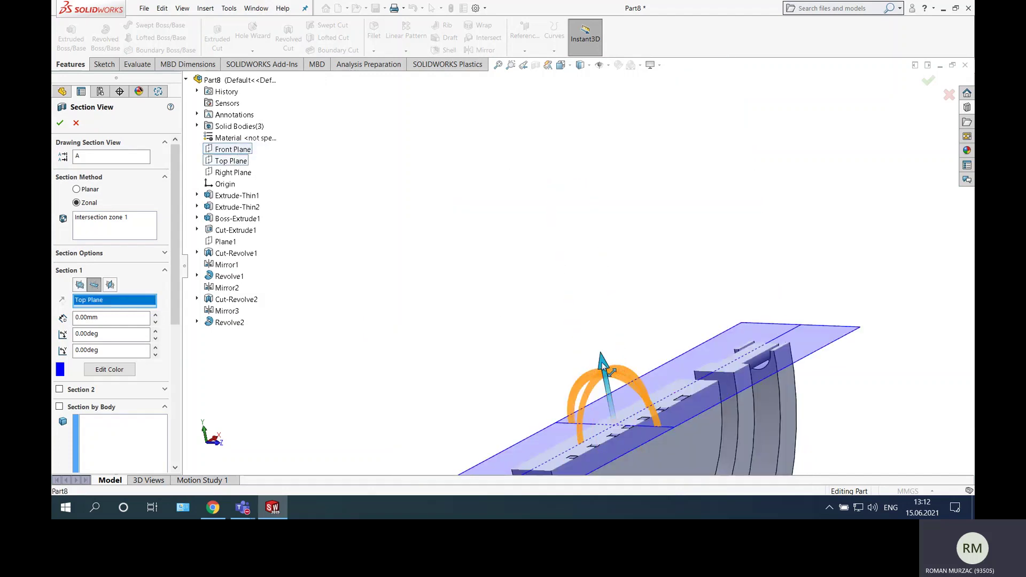
left_click_drag(602, 363, 561, 176)
scroll(598, 257, "down", 5)
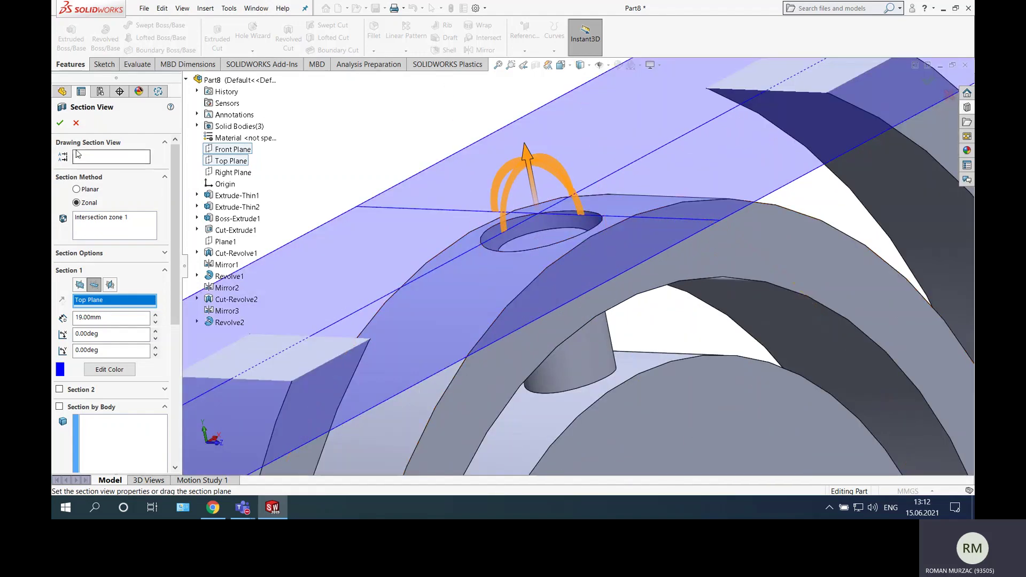
left_click(61, 124)
Examine the new pin and its hole in the sectioned rings, and turn the section view off.
scroll(451, 142, "up", 5)
middle_click_drag(508, 192, 509, 272)
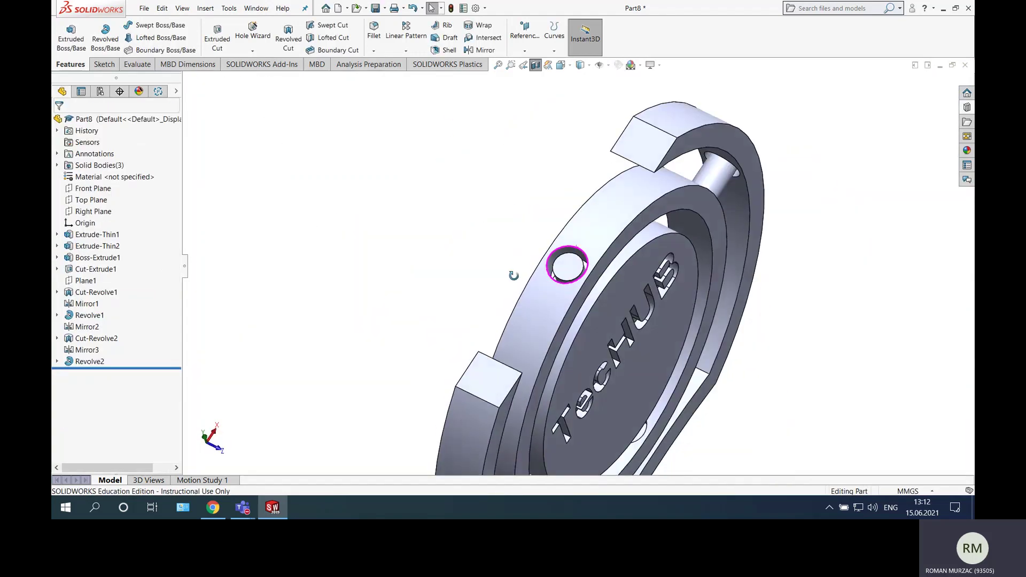
scroll(573, 266, "down", 5)
middle_click_drag(571, 265, 697, 250)
scroll(706, 253, "down", 4)
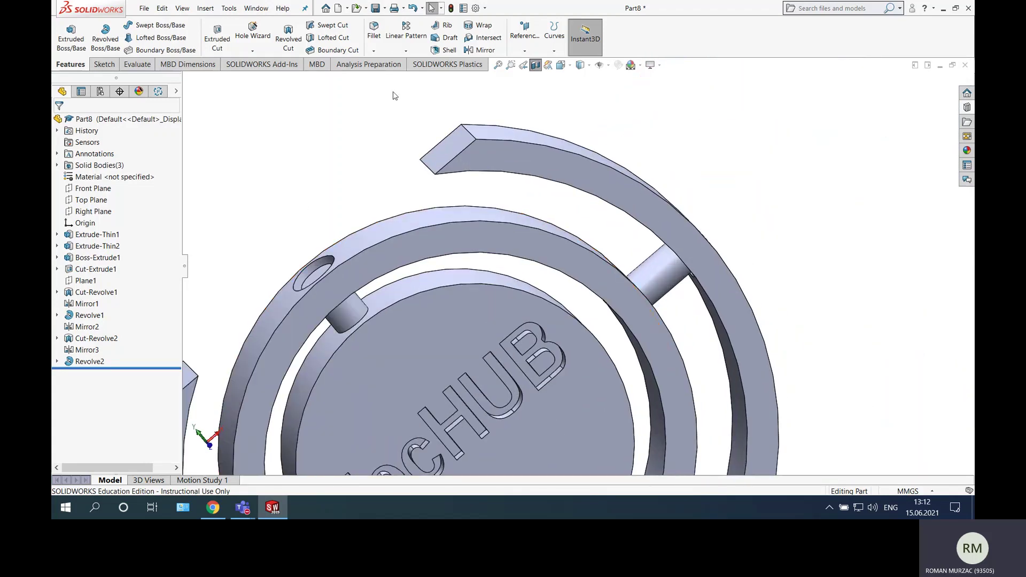
scroll(602, 167, "up", 5)
middle_click_drag(602, 167, 540, 264)
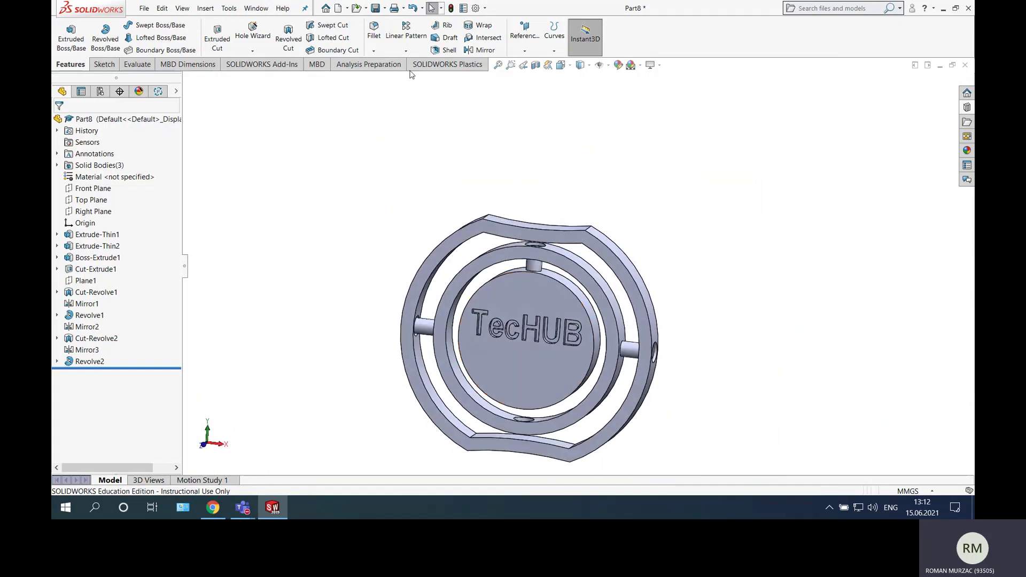
Mirror the revolved pin between the middle ring and central disc about the Top Plane.
left_click(486, 49)
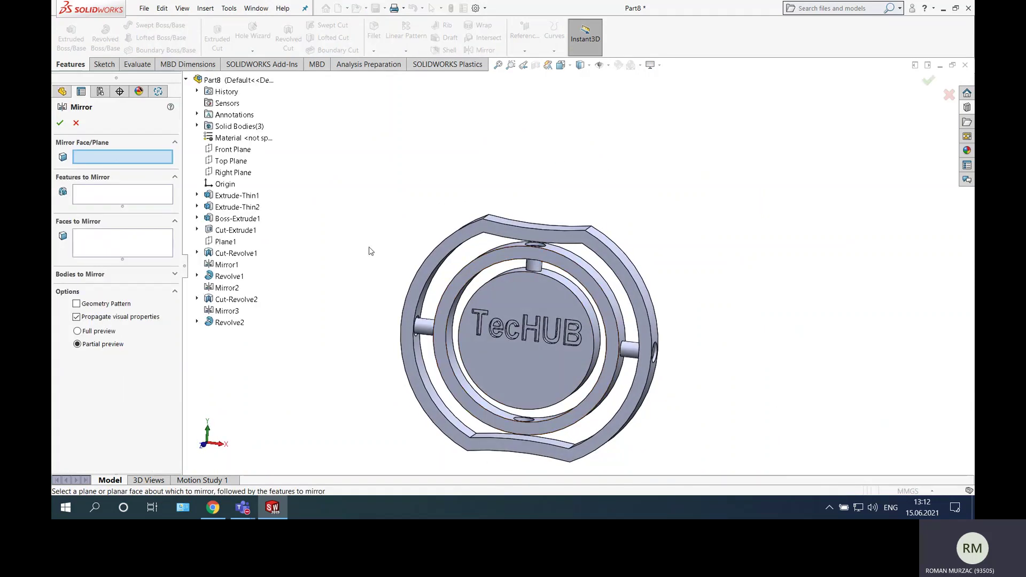
left_click(238, 162)
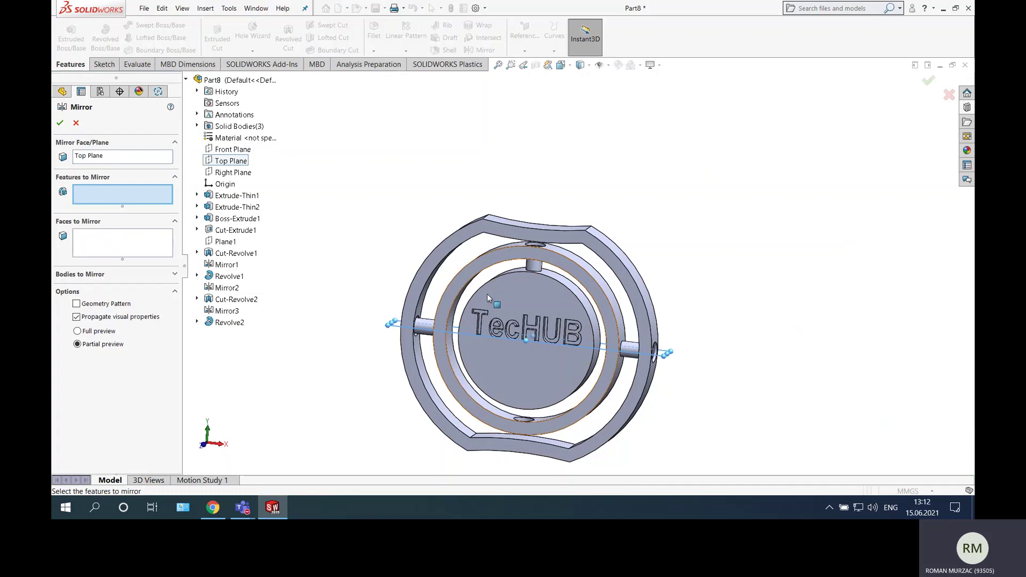
left_click(534, 267)
left_click(59, 124)
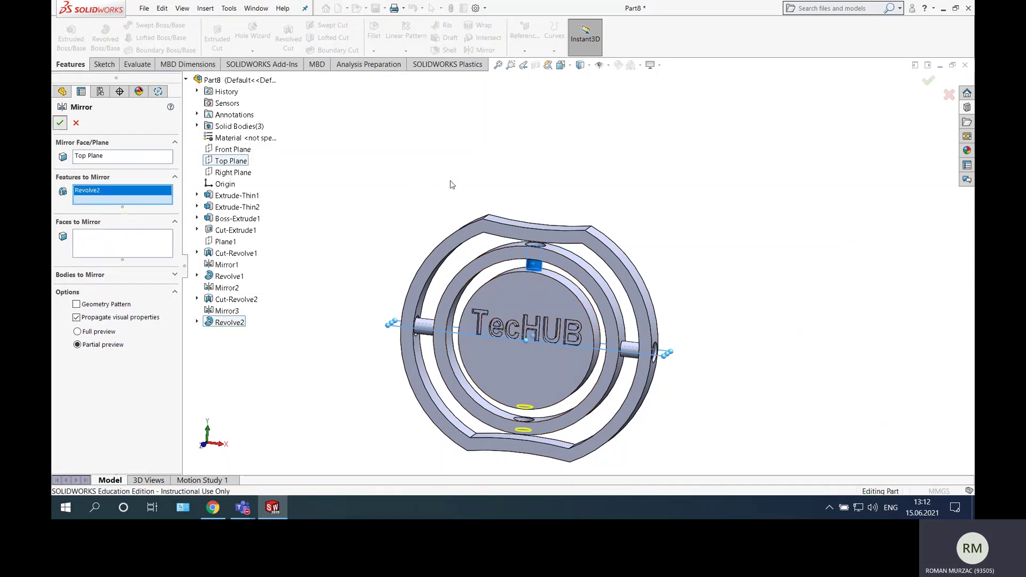
middle_click_drag(538, 172, 650, 223)
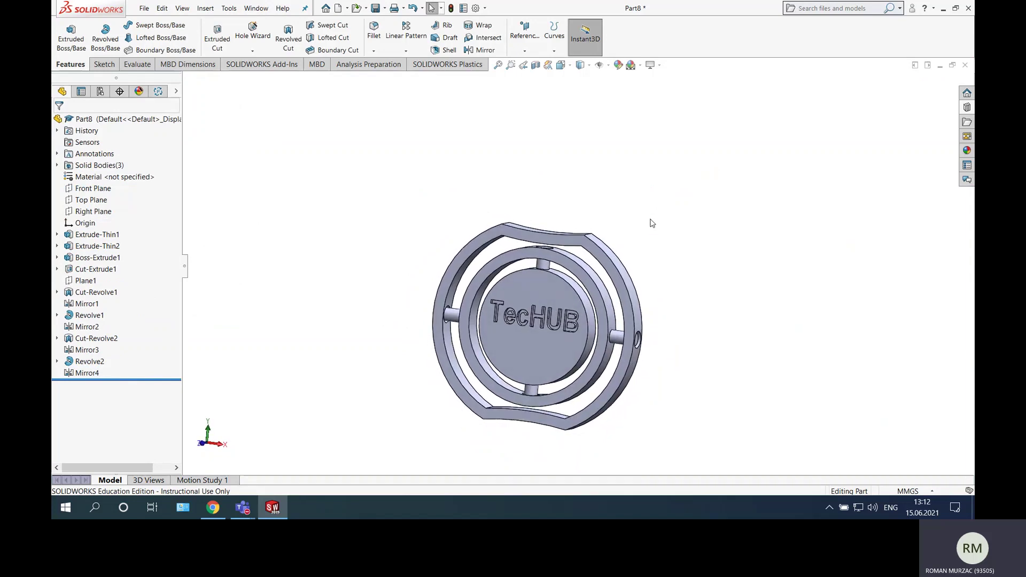
Switch to the Fidget Spinner PDF in Chrome and read through the remaining modelling steps up to the Create STL section.
left_click(212, 509)
scroll(525, 219, "down", 10)
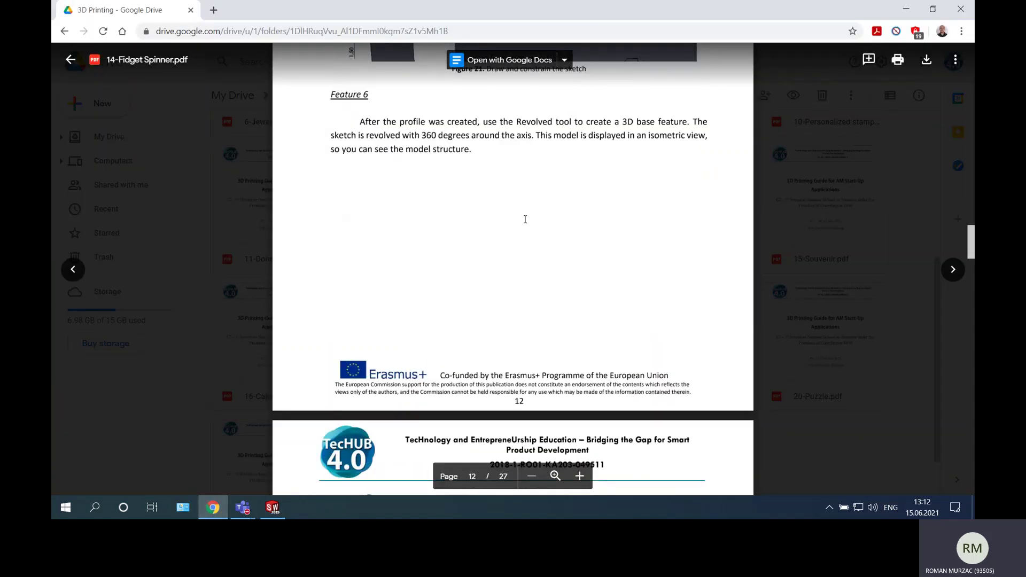
scroll(556, 159, "down", 15)
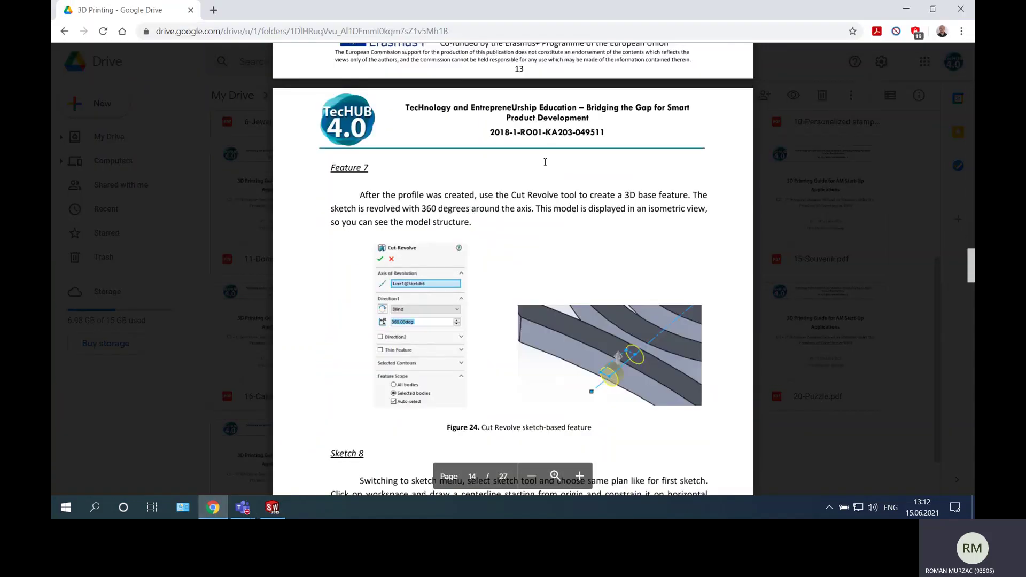
scroll(544, 169, "down", 12)
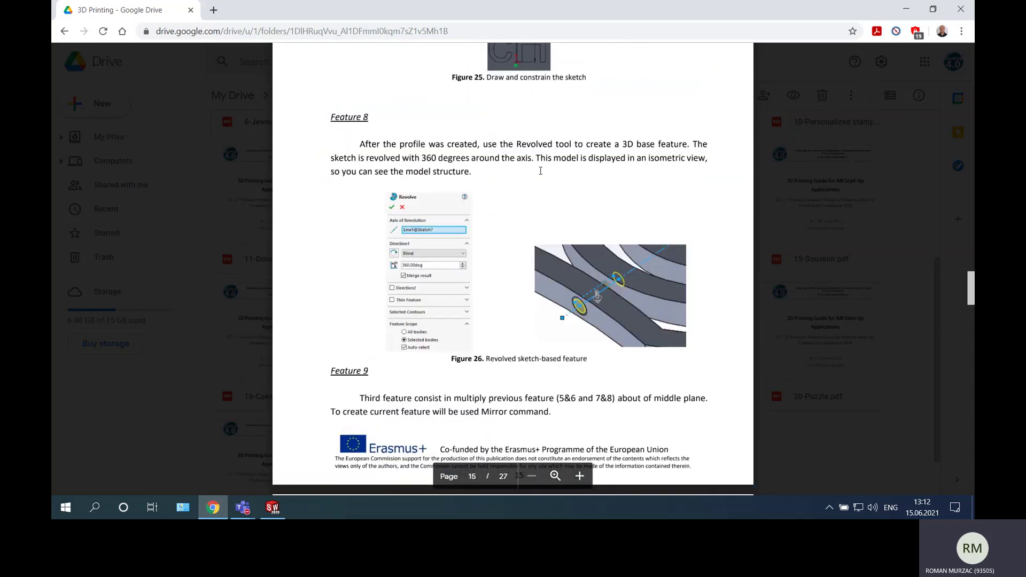
scroll(541, 170, "down", 10)
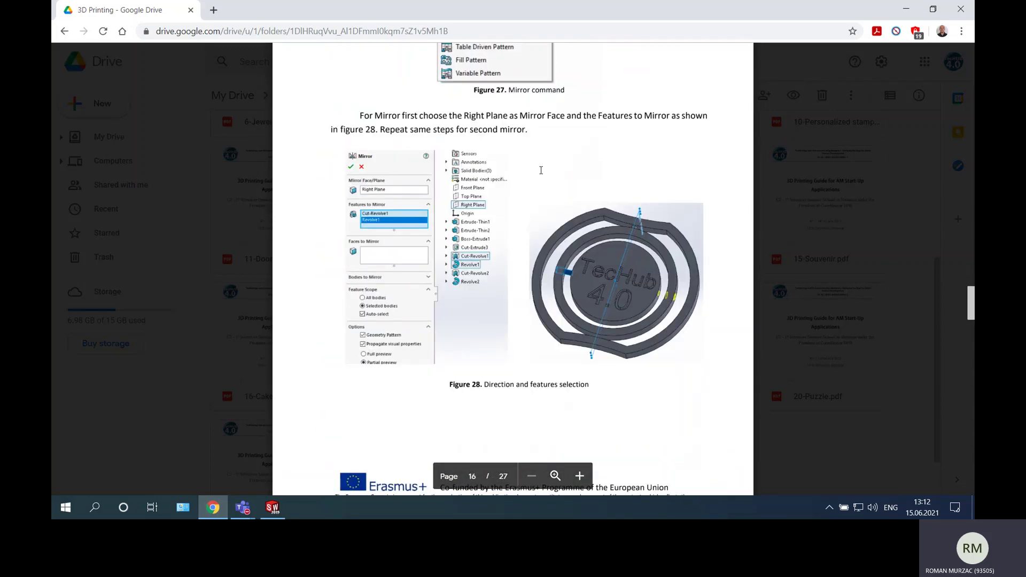
scroll(540, 170, "down", 3)
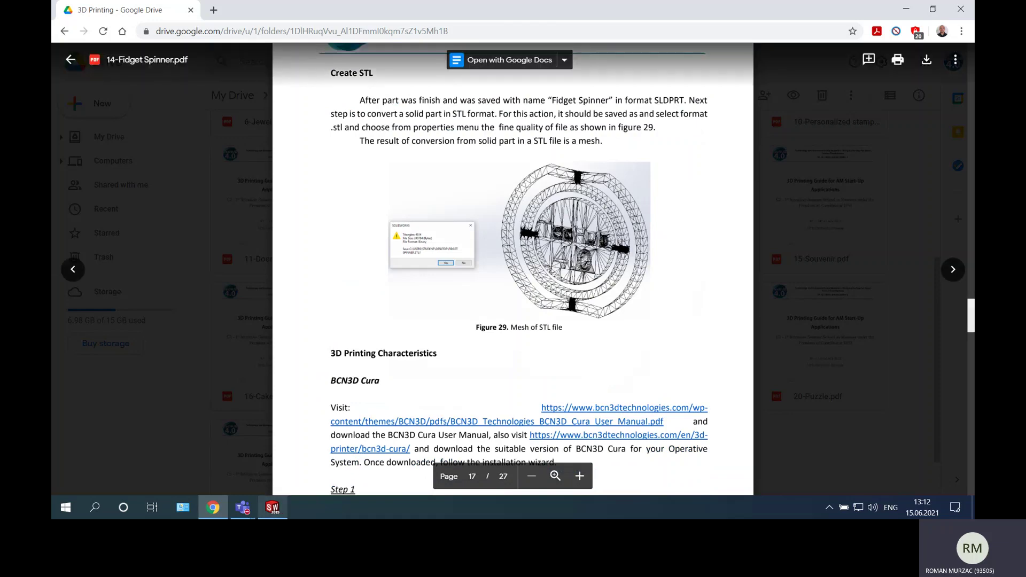
Return to SOLIDWORKS and apply the yellow high gloss plastic appearance to the outer ring's extrude feature.
left_click(276, 513)
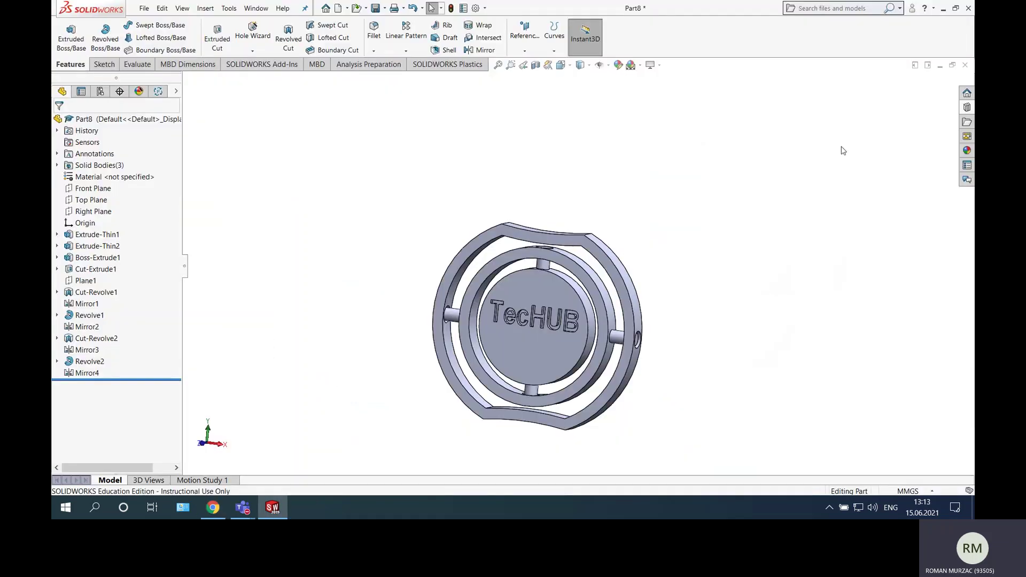
left_click(968, 152)
left_click_drag(901, 389, 624, 291)
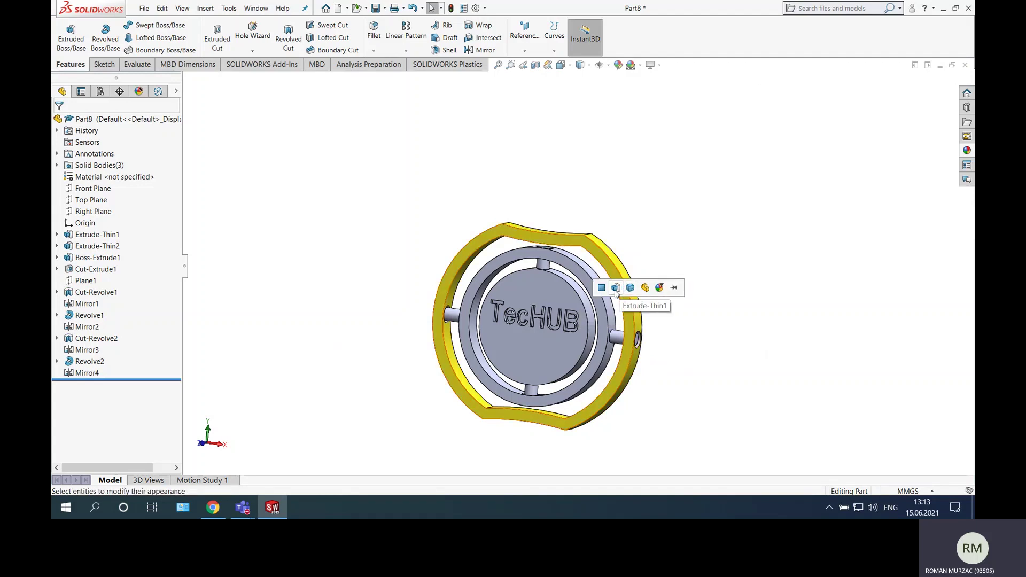
left_click(616, 290)
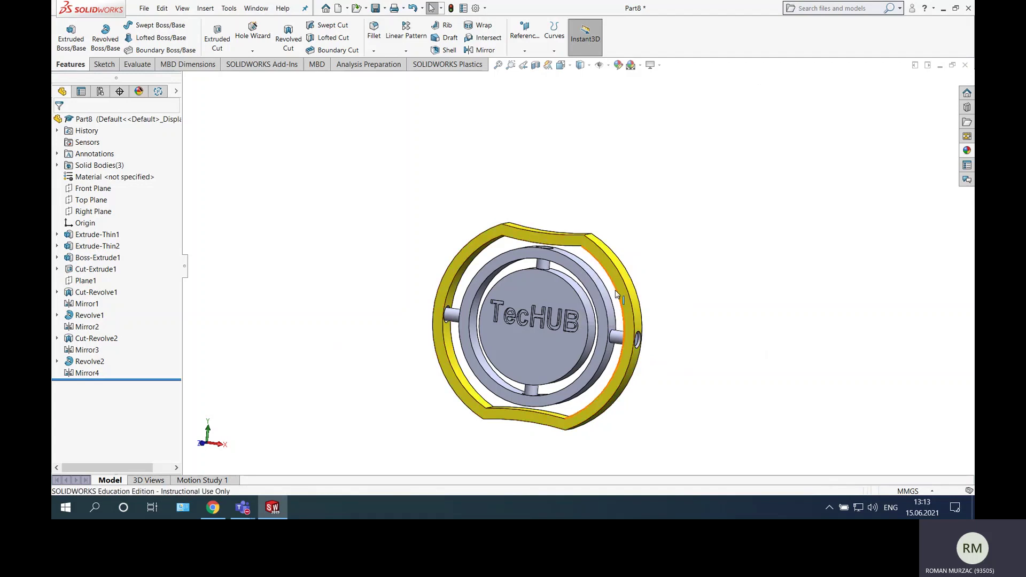
Apply the red high gloss plastic appearance to the whole middle ring feature.
left_click(966, 154)
left_click(827, 320)
left_click_drag(821, 322, 606, 314)
left_click(609, 311)
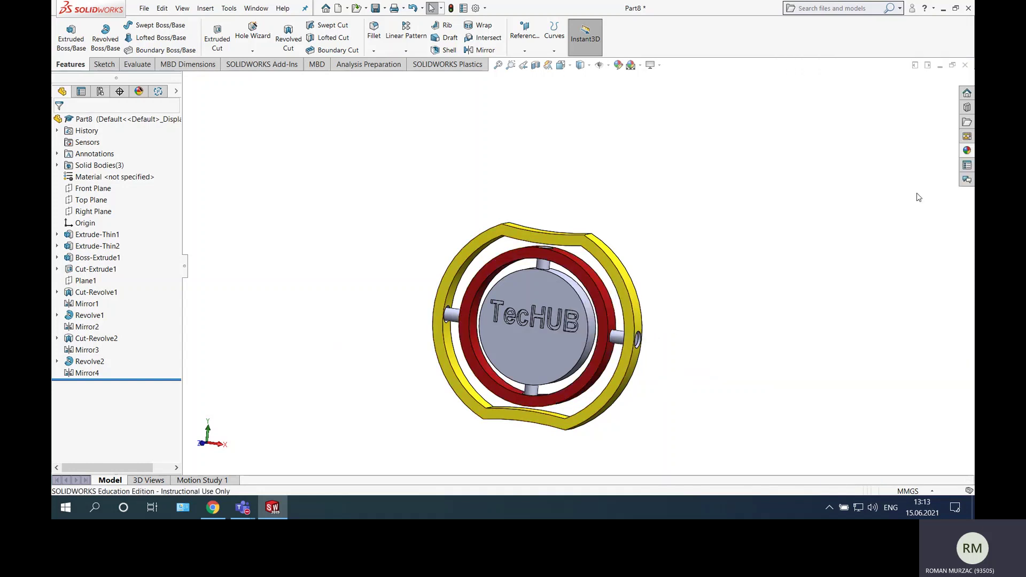
Apply the blue polished ABS plastic appearance to the central disc's extrude feature.
left_click(966, 154)
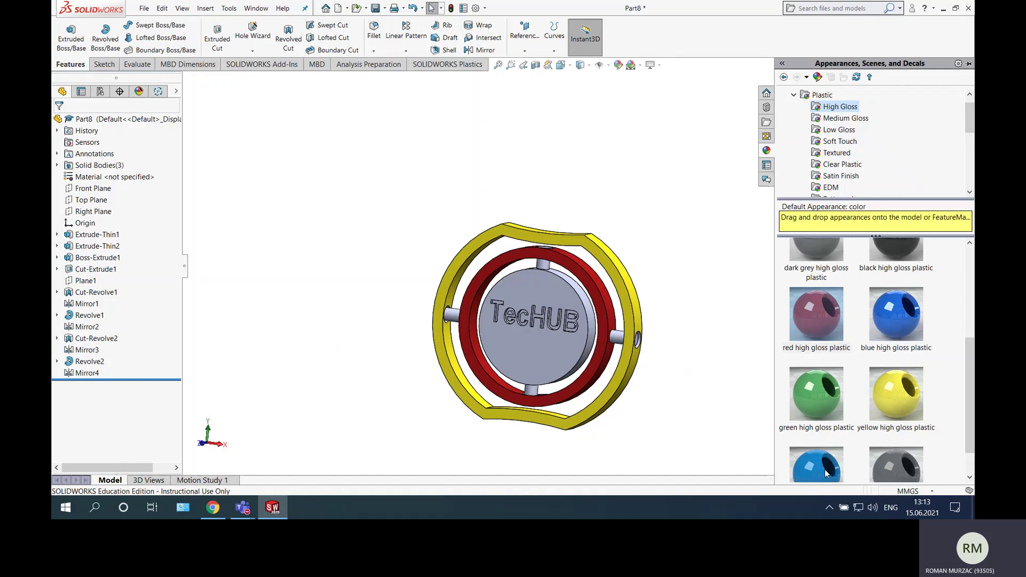
left_click_drag(825, 473, 539, 344)
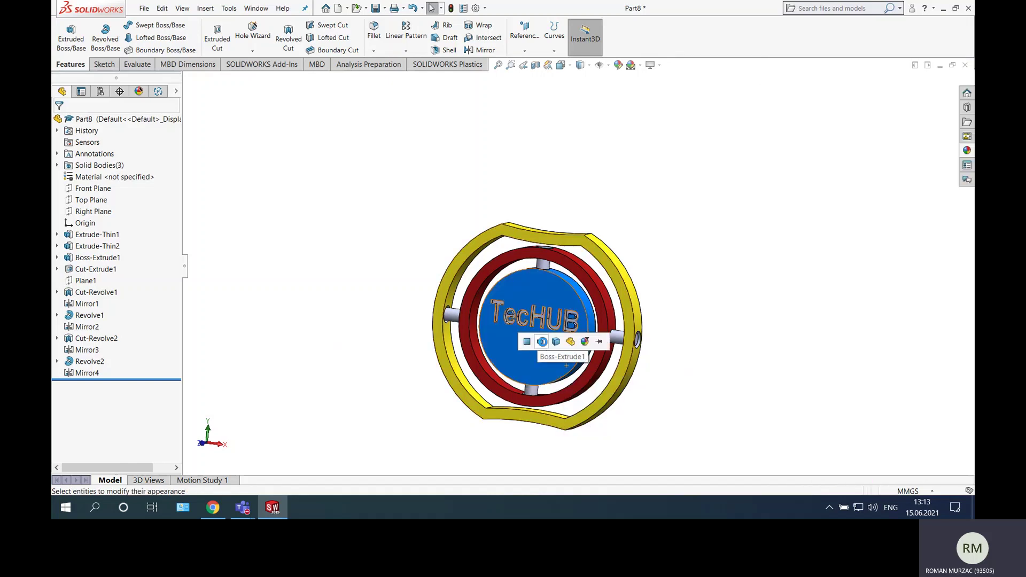
left_click(541, 341)
Apply the green high gloss plastic appearance to the TecHUB text's cut feature on the central disc.
left_click(967, 153)
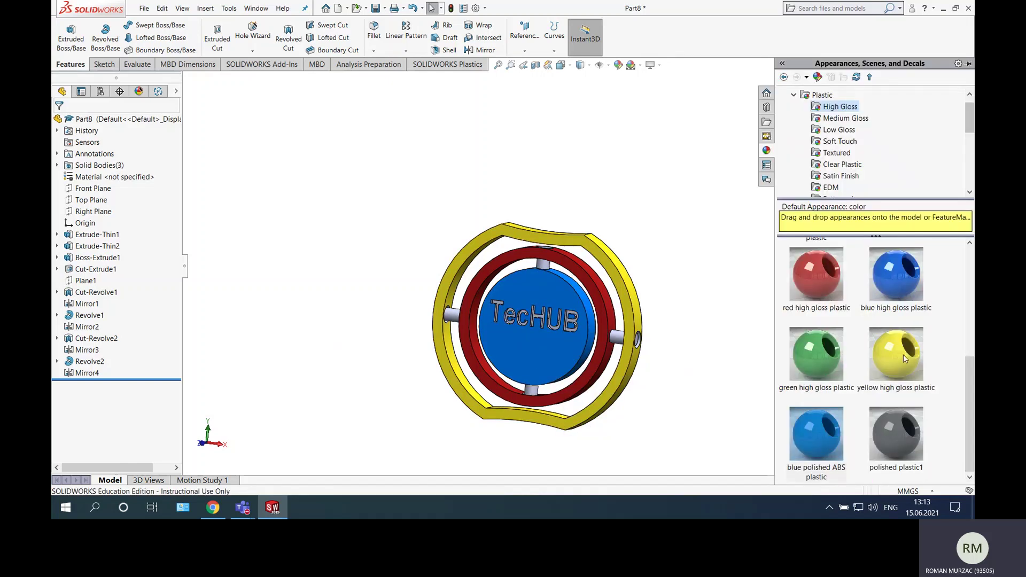
left_click_drag(836, 363, 540, 320)
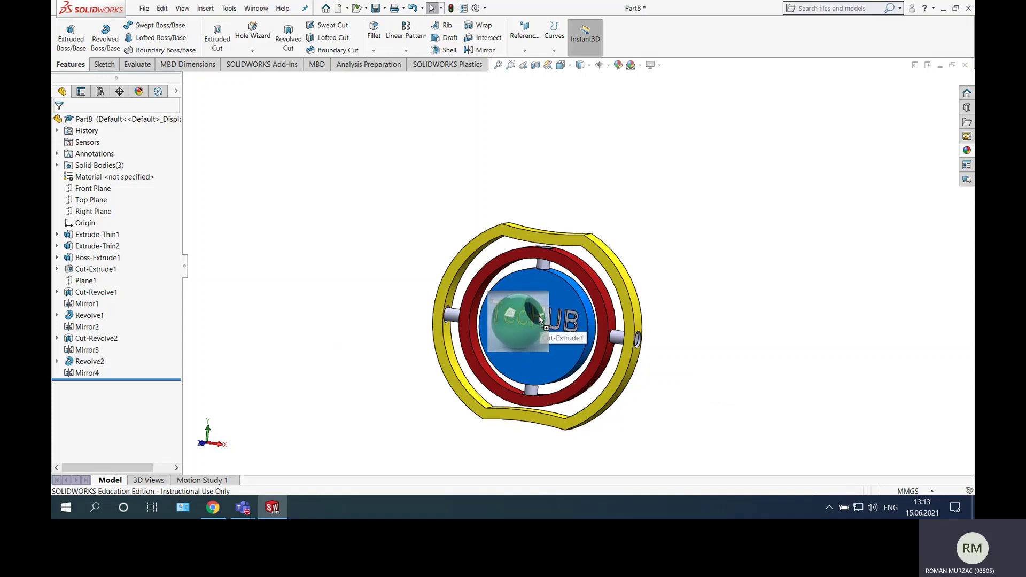
left_click_drag(541, 320, 541, 320)
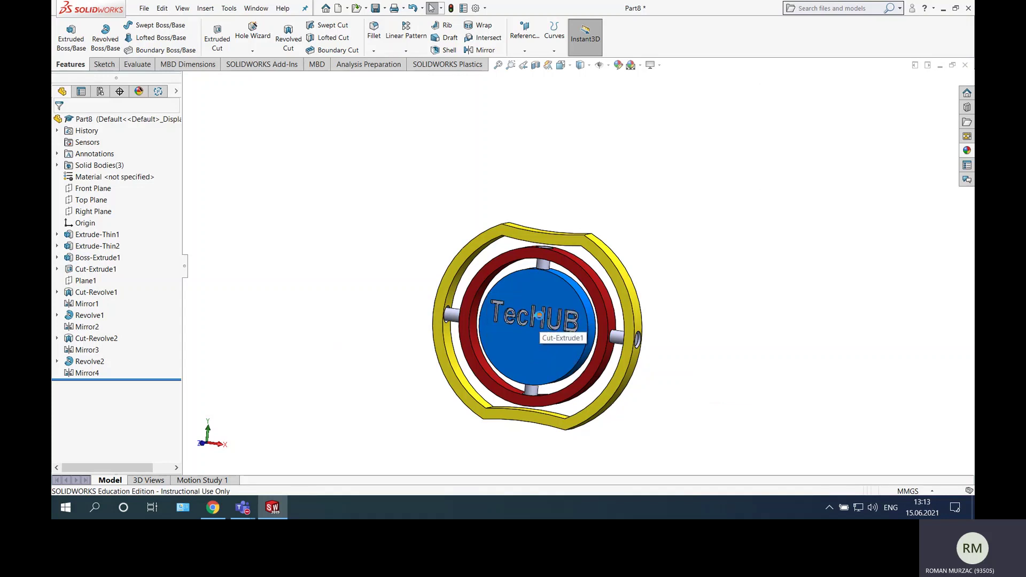
left_click(545, 317)
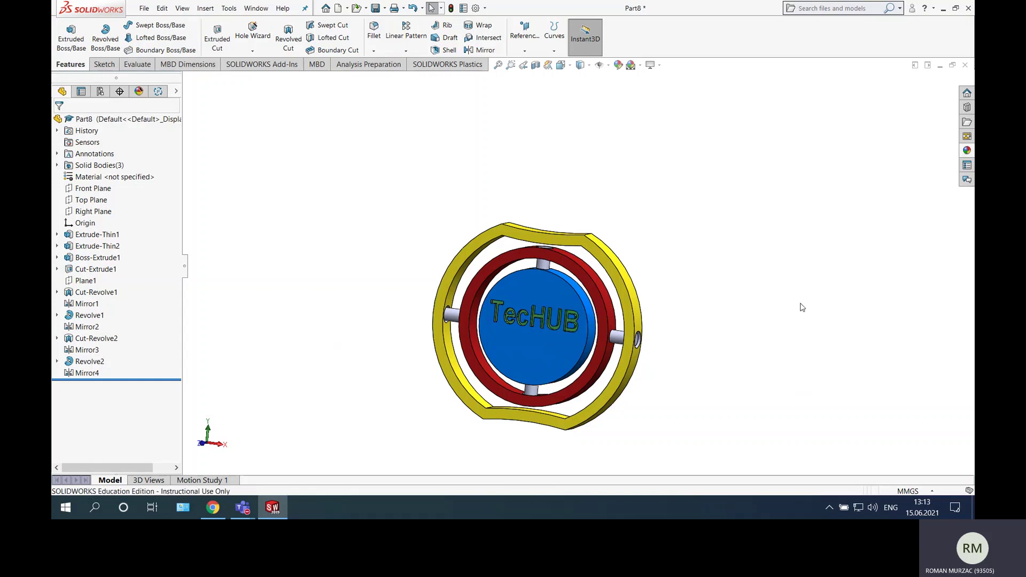
Apply the black high gloss plastic appearance to the revolve feature of the upper pin between disc and middle ring.
left_click(966, 152)
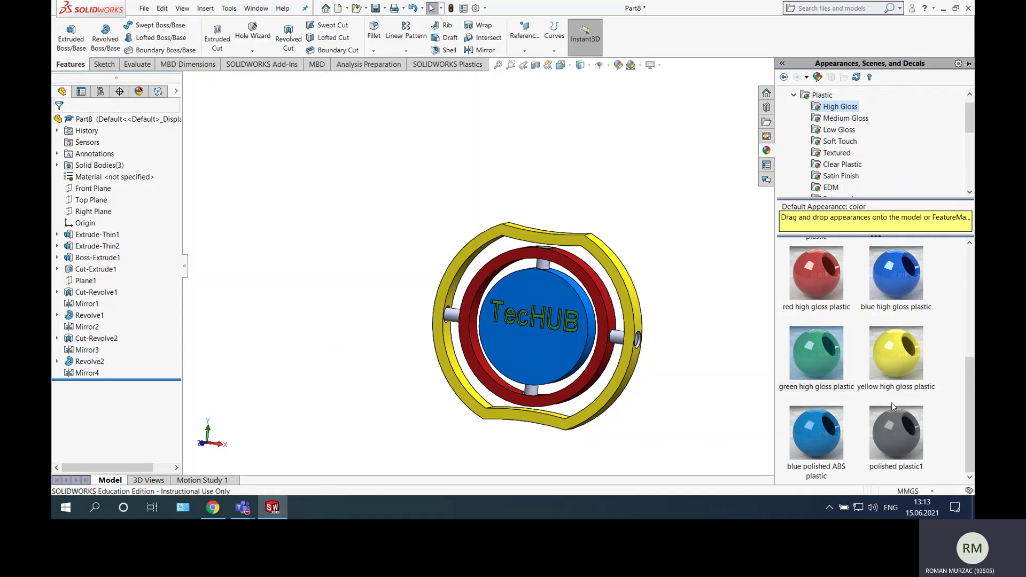
scroll(891, 403, "up", 3)
left_click_drag(896, 430, 544, 266)
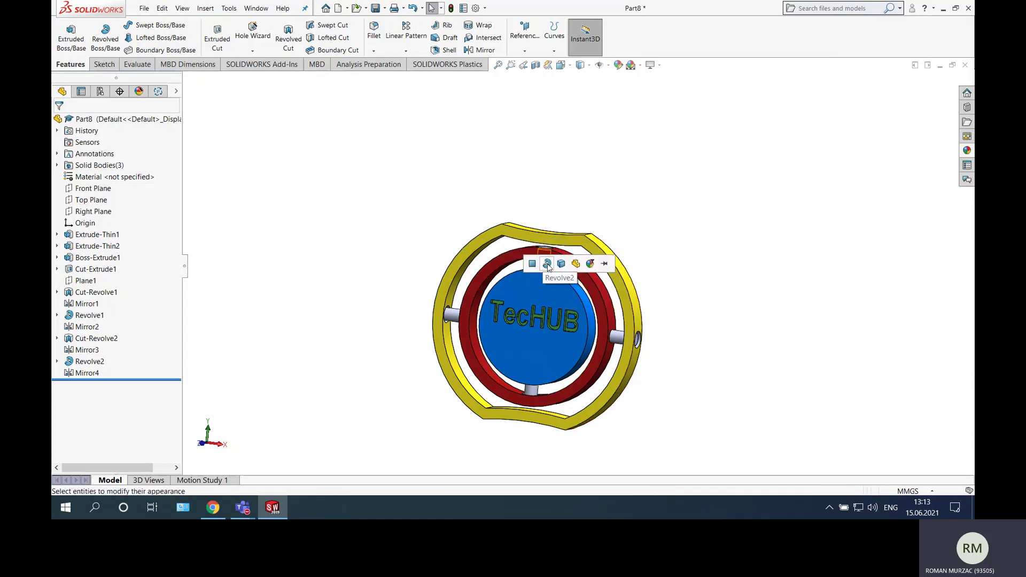
left_click(548, 264)
Apply the black high gloss plastic appearance to the features of the three remaining pins: both outer ring pins and the lower disc pin.
left_click(968, 152)
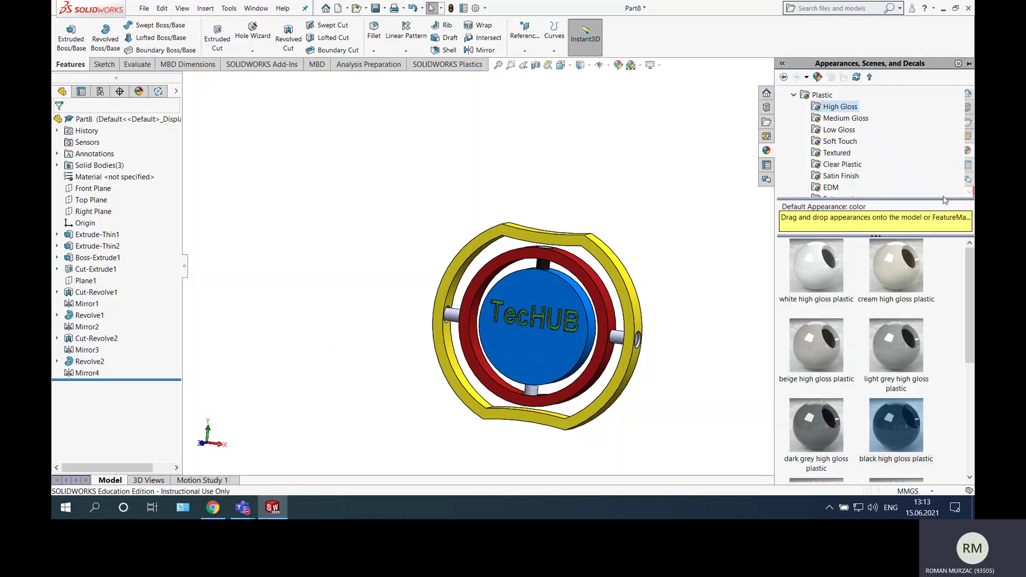
left_click_drag(898, 421, 618, 339)
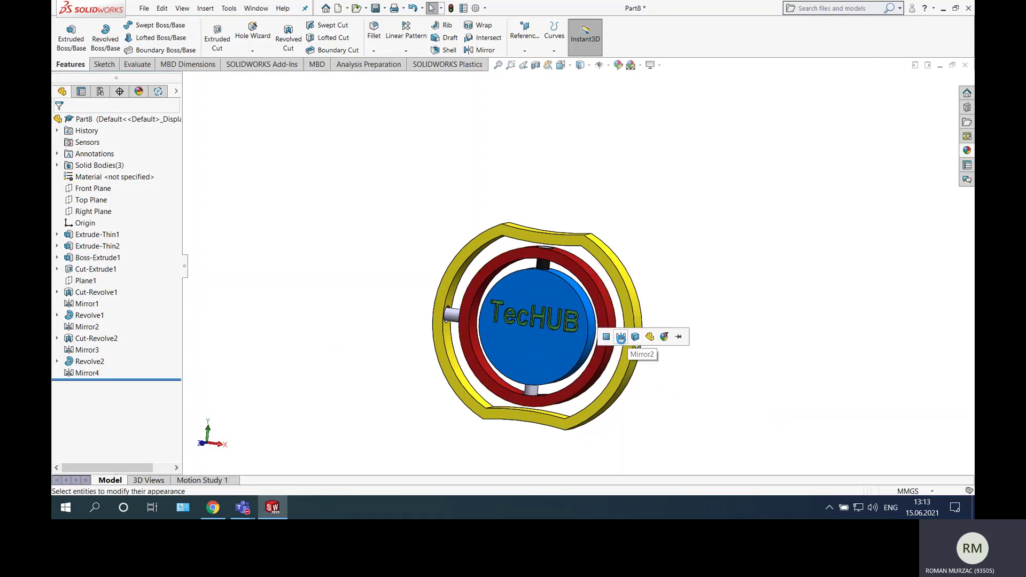
left_click(617, 336)
left_click(968, 151)
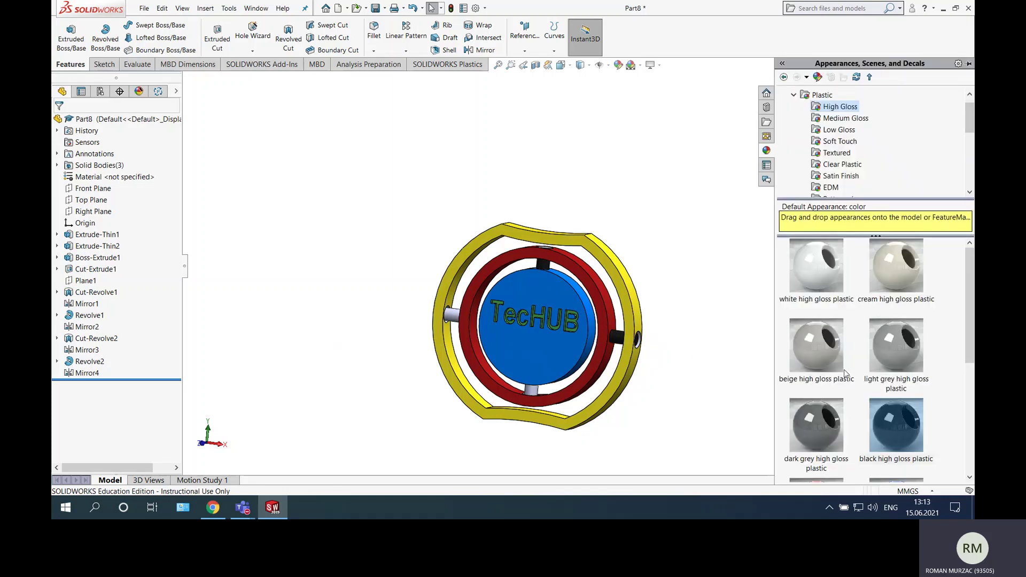
left_click_drag(844, 370, 529, 391)
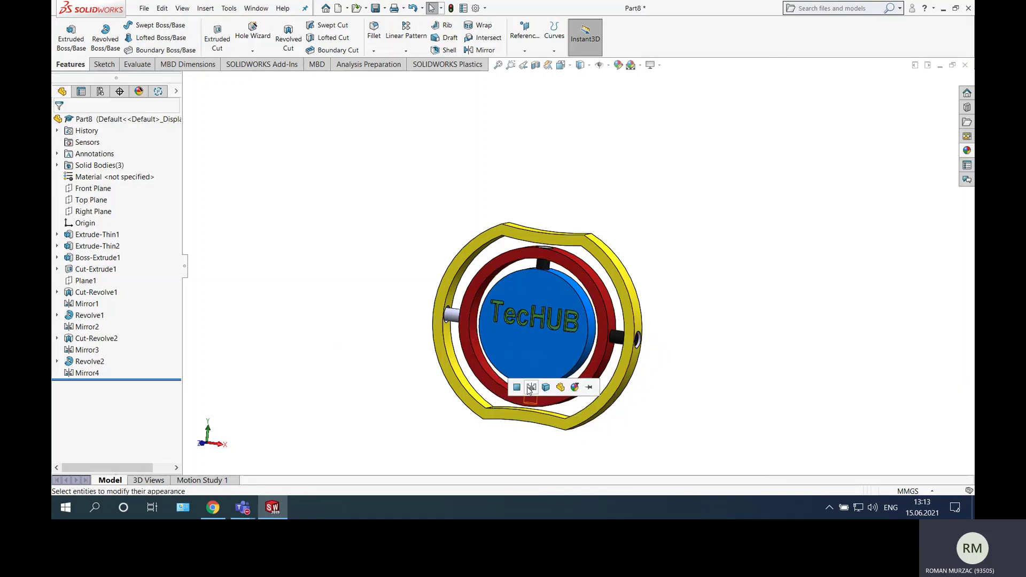
left_click(966, 150)
left_click_drag(891, 428, 469, 330)
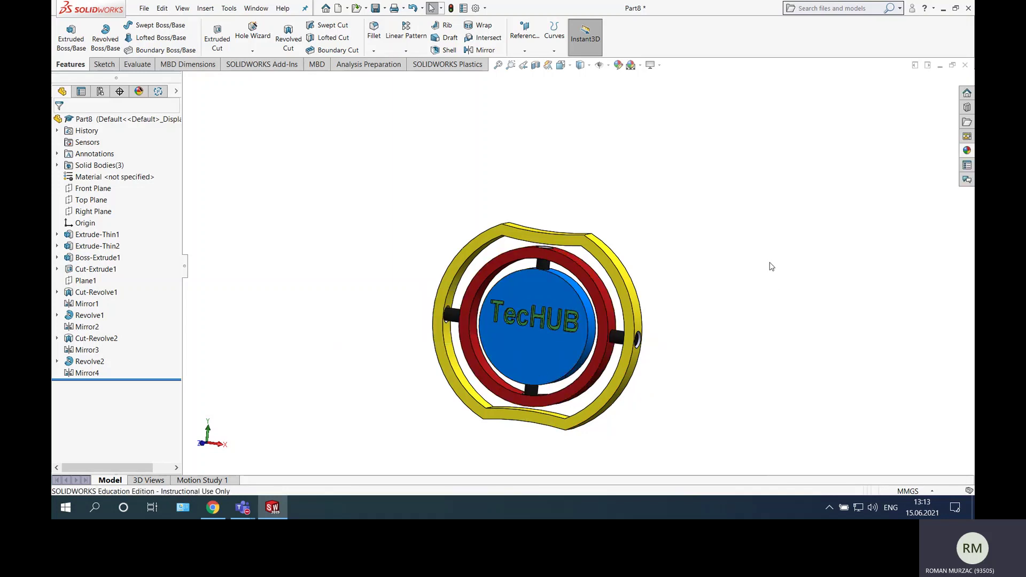
middle_click_drag(704, 231, 718, 210)
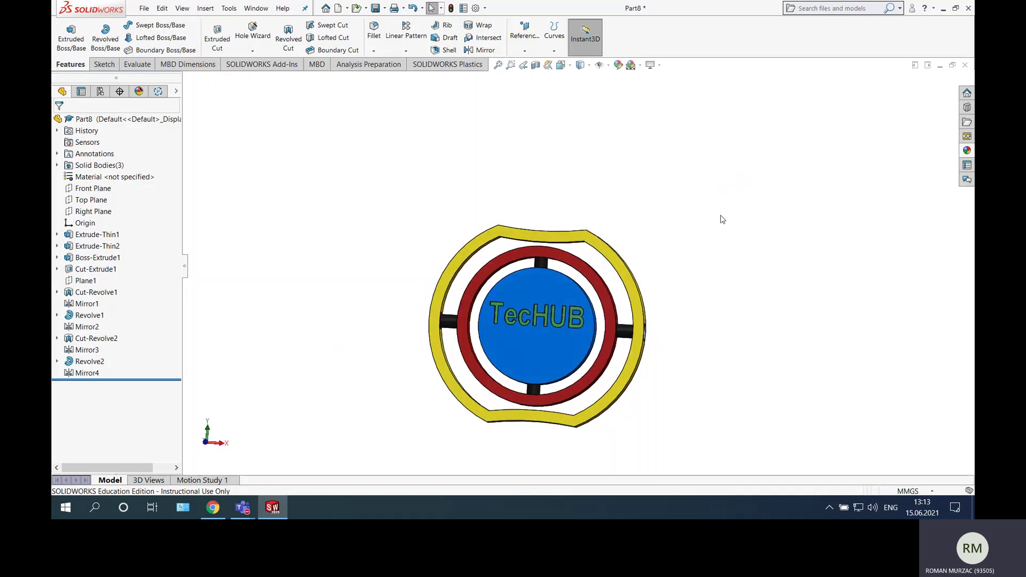
scroll(719, 219, "down", 3)
middle_click_drag(767, 158, 751, 181)
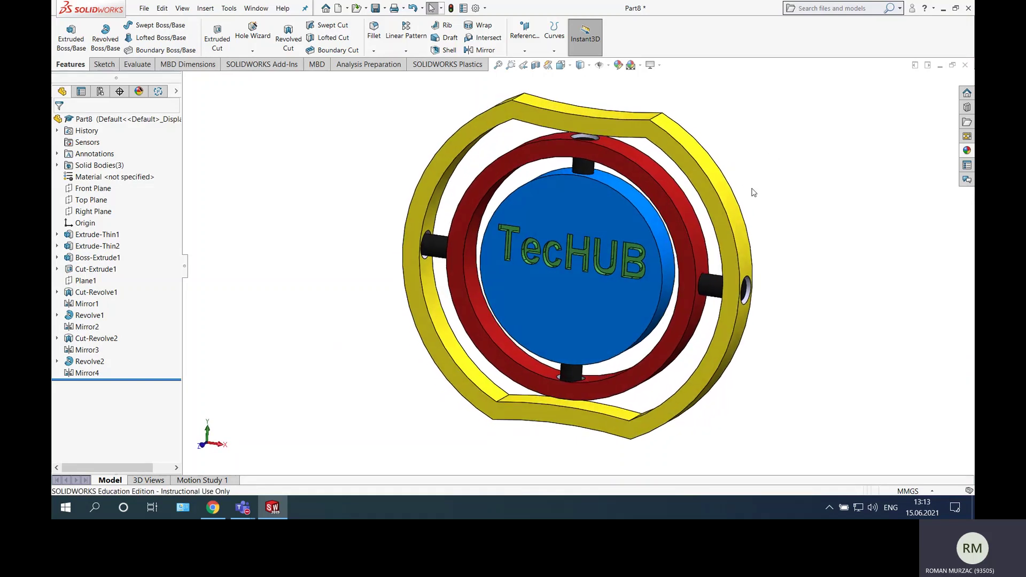
scroll(618, 289, "up", 5)
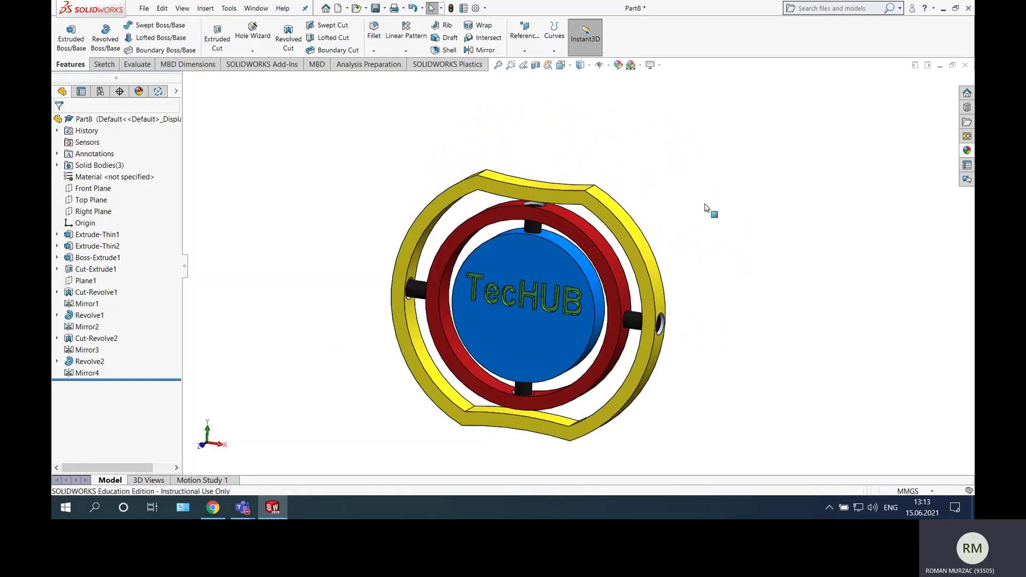
key("f")
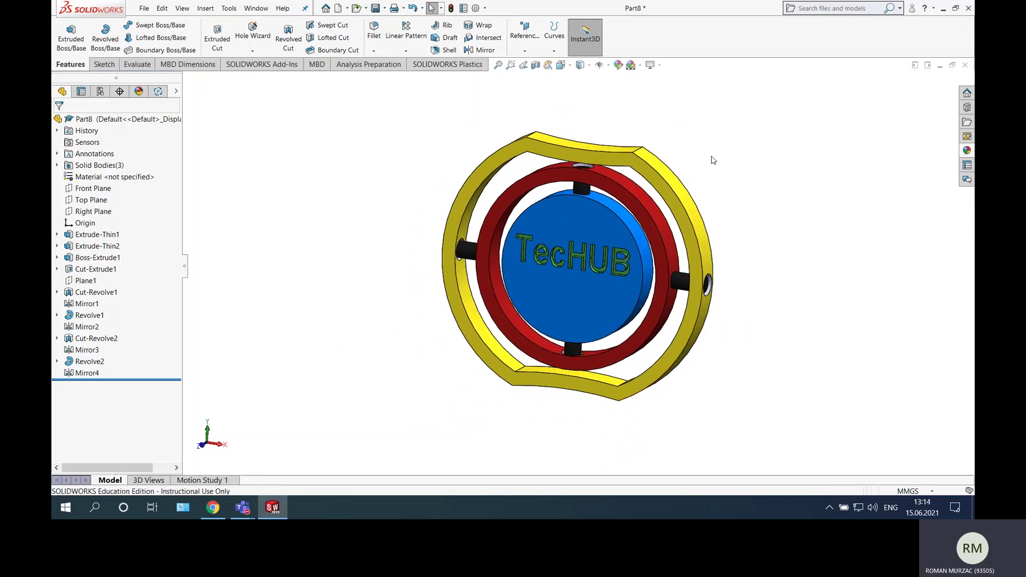
Save the part to the Desktop as Video 14 and minimise the open windows to show the desktop.
left_click(375, 8)
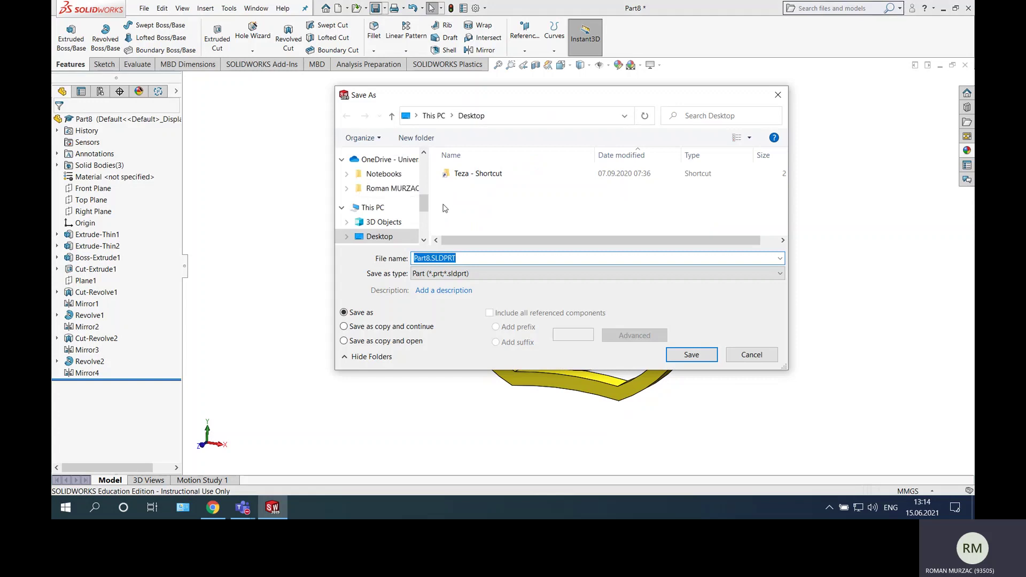
type("Video 14")
left_click(691, 355)
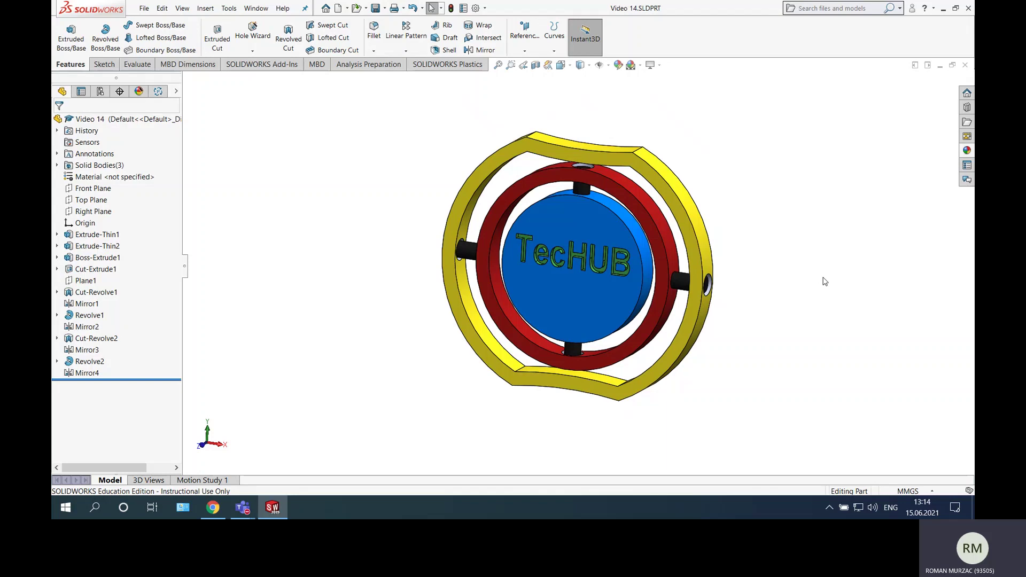
left_click(943, 8)
left_click(911, 7)
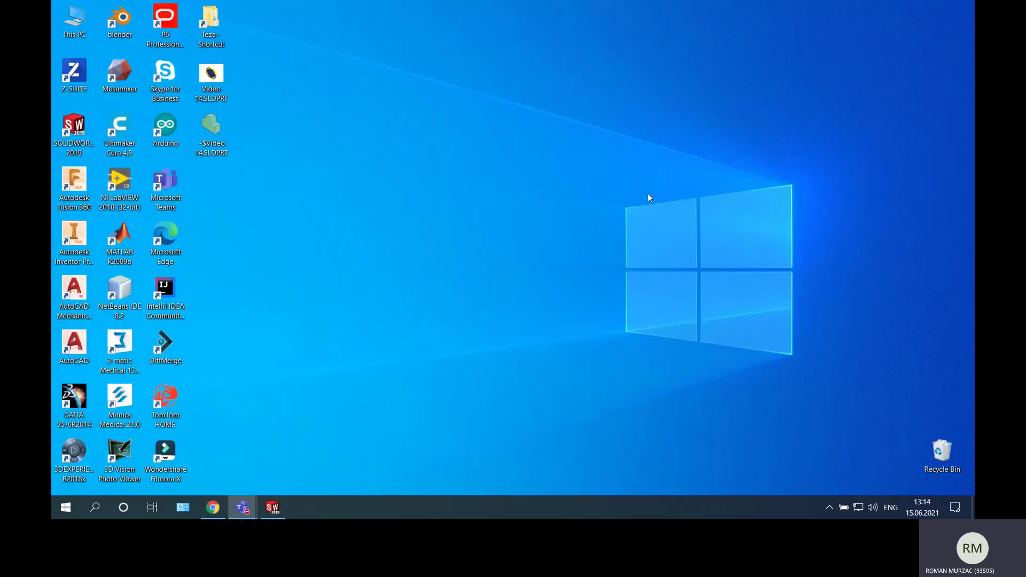